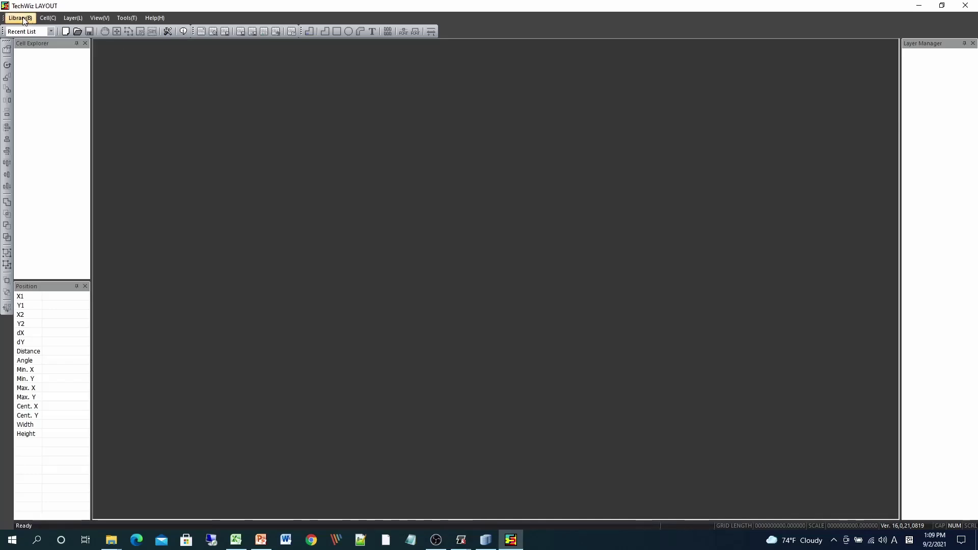
Start a new library file and name it ex
click(65, 31)
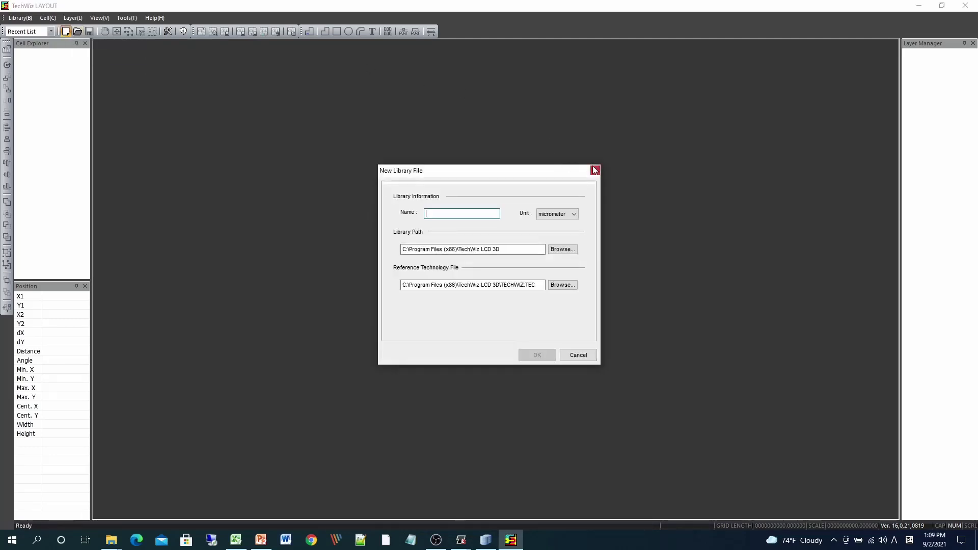
click(594, 170)
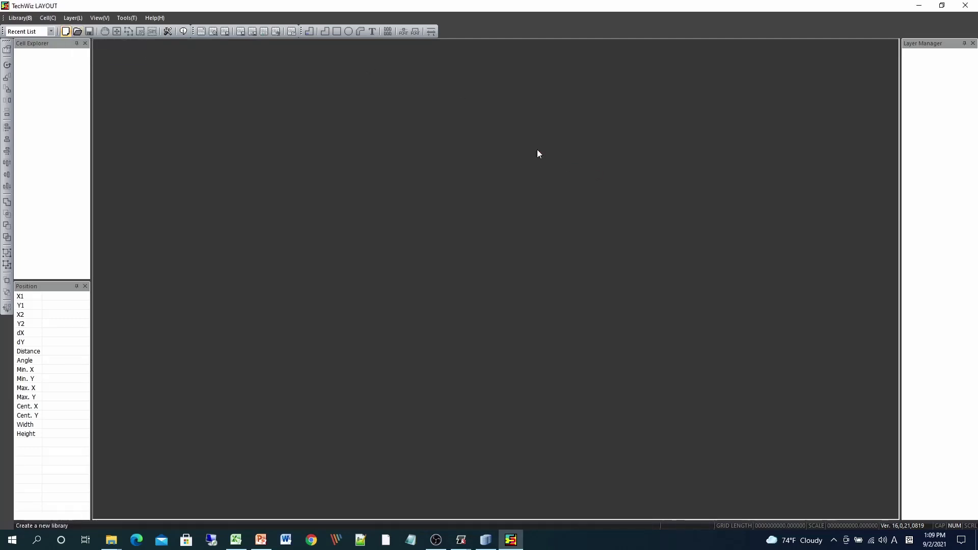
click(15, 19)
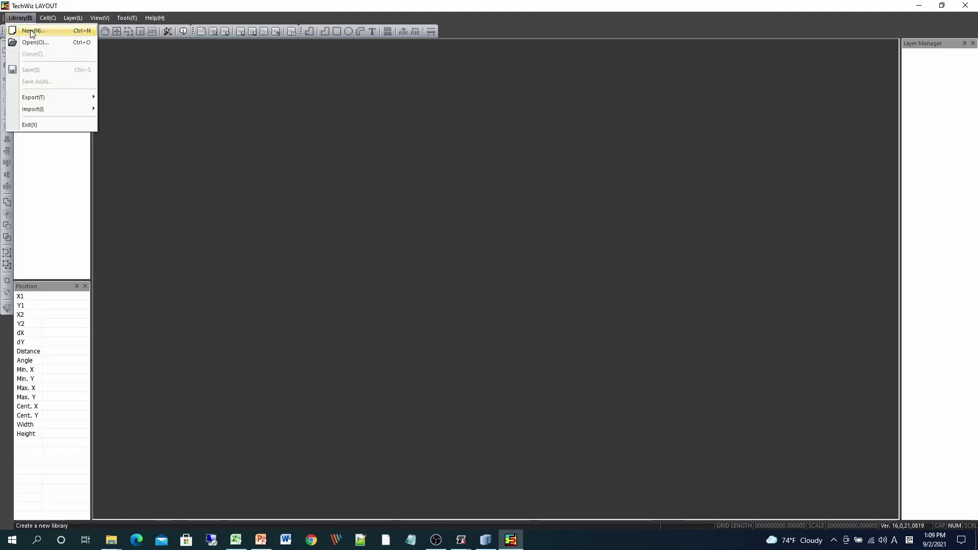
click(32, 31)
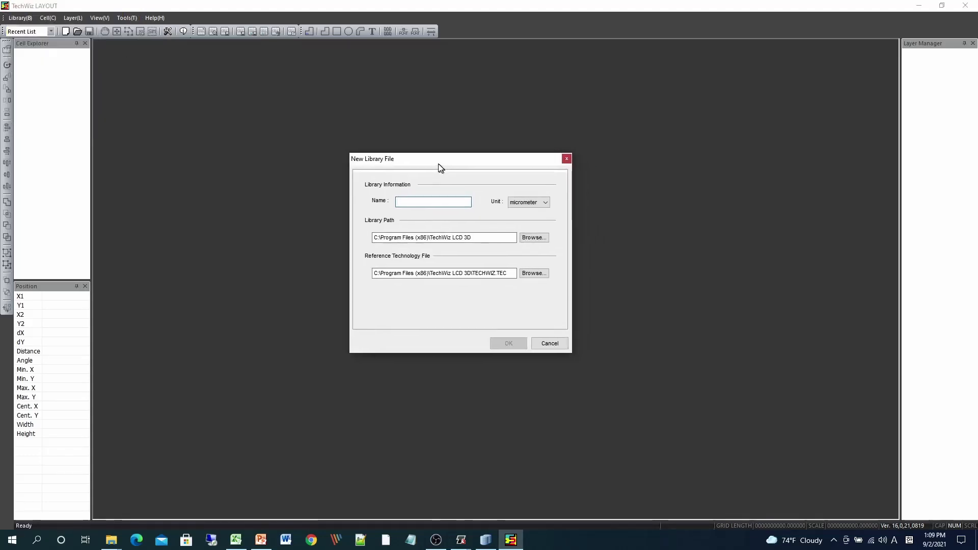
drag(438, 163, 435, 162)
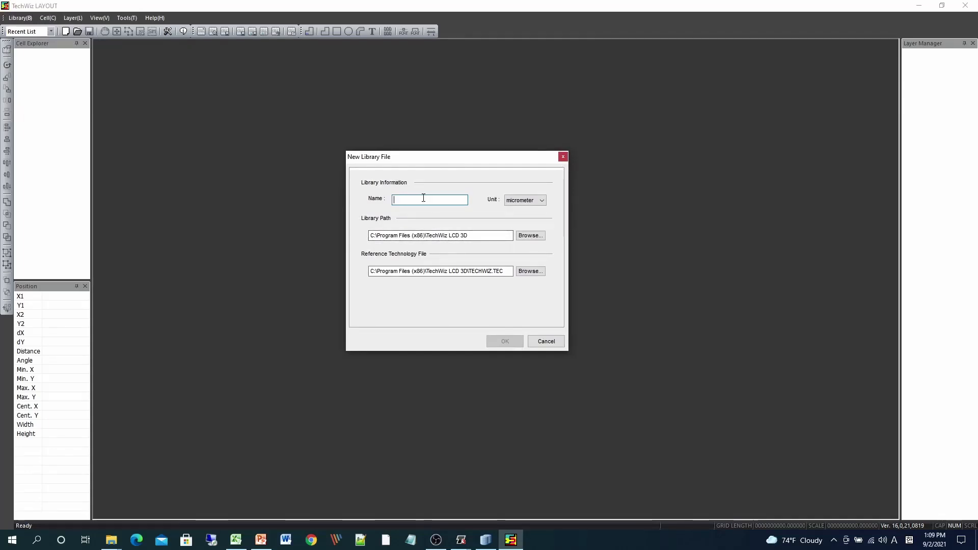
text(ex)
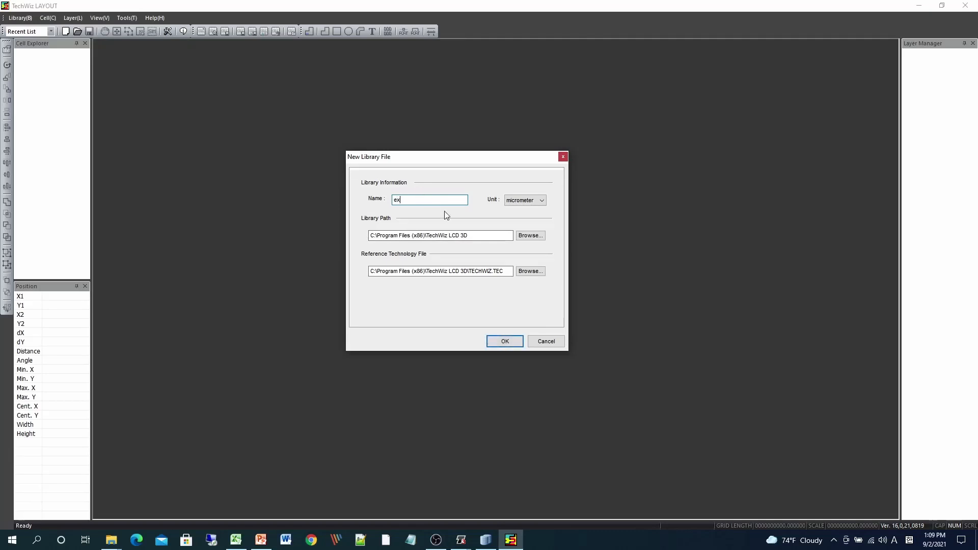
Create the library in the Desktop folder and add a new cell named ex
click(528, 236)
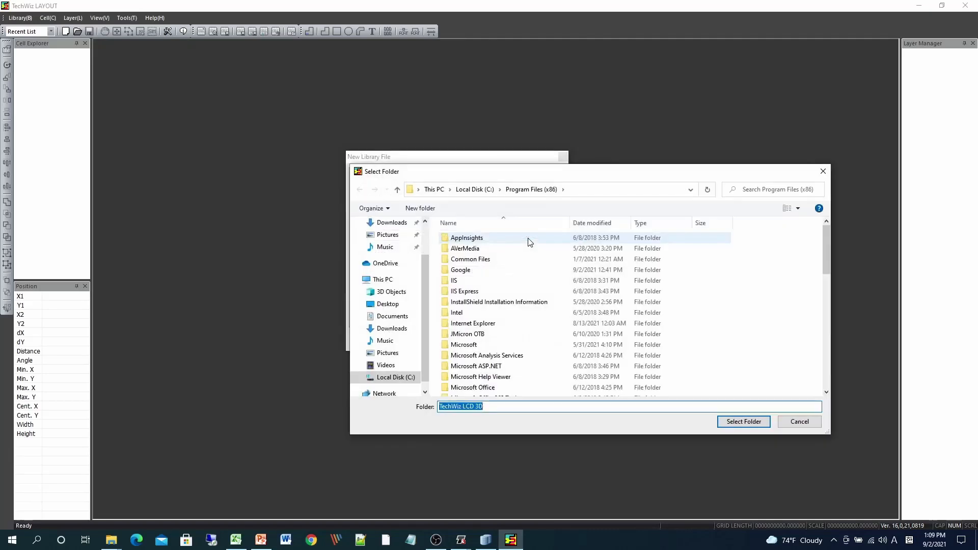
scroll(421, 270, up, 3)
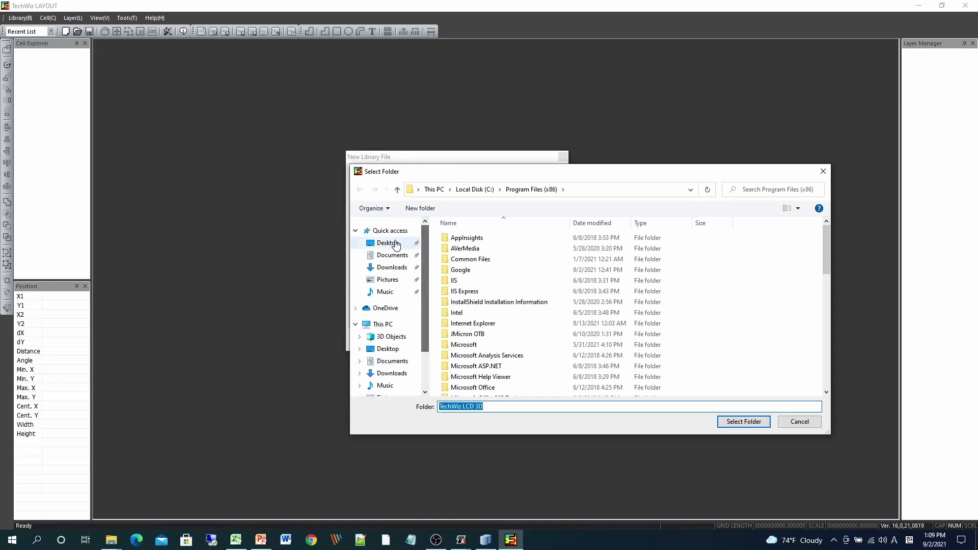
click(409, 248)
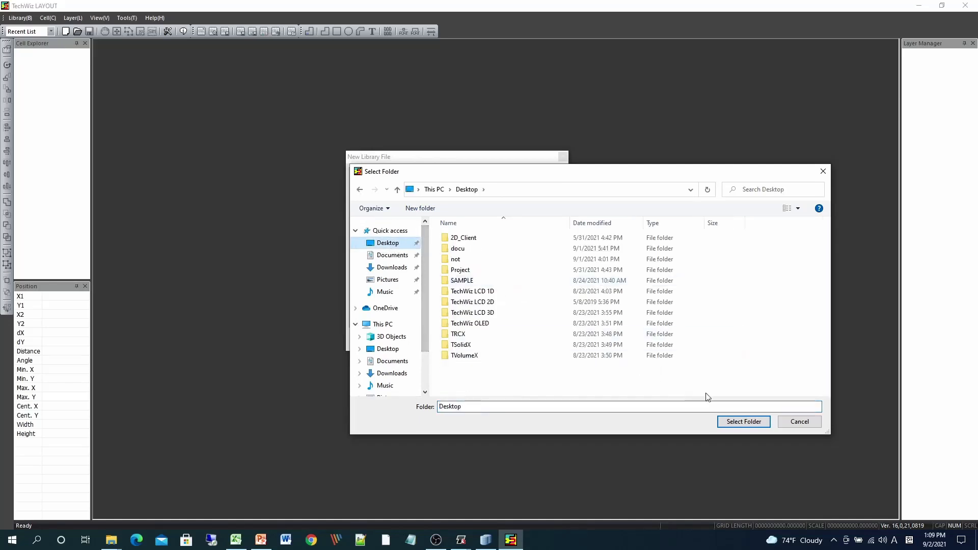
click(745, 422)
click(510, 345)
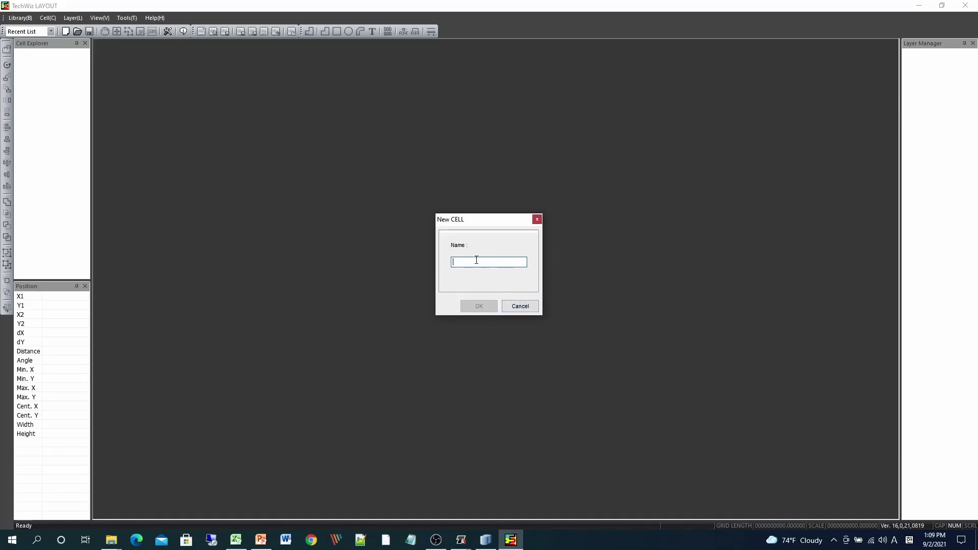
text(ex)
click(479, 306)
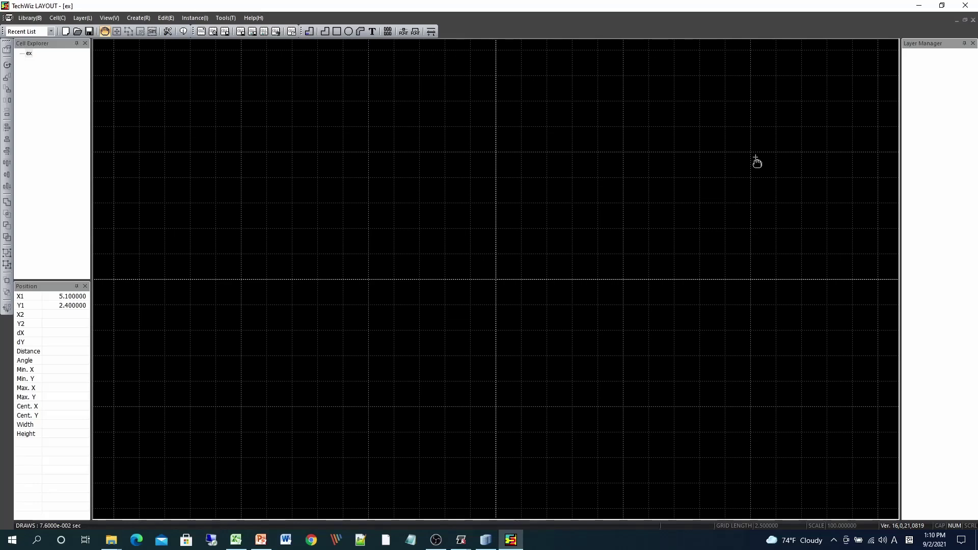
right_click(938, 135)
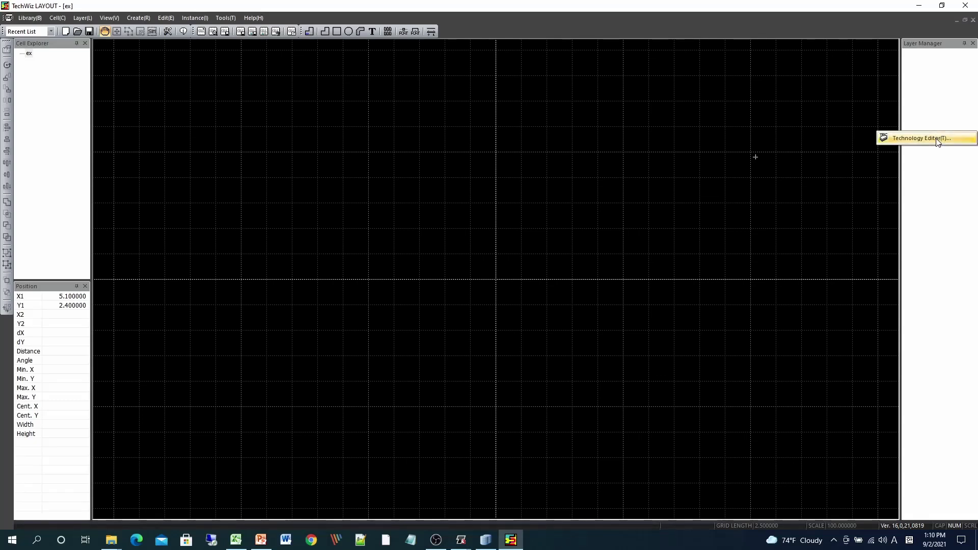
click(921, 138)
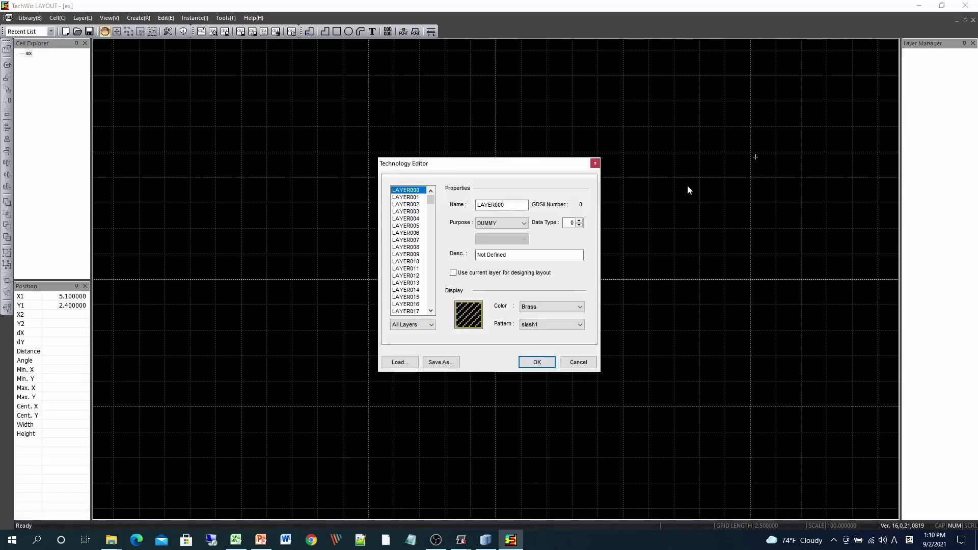
click(594, 164)
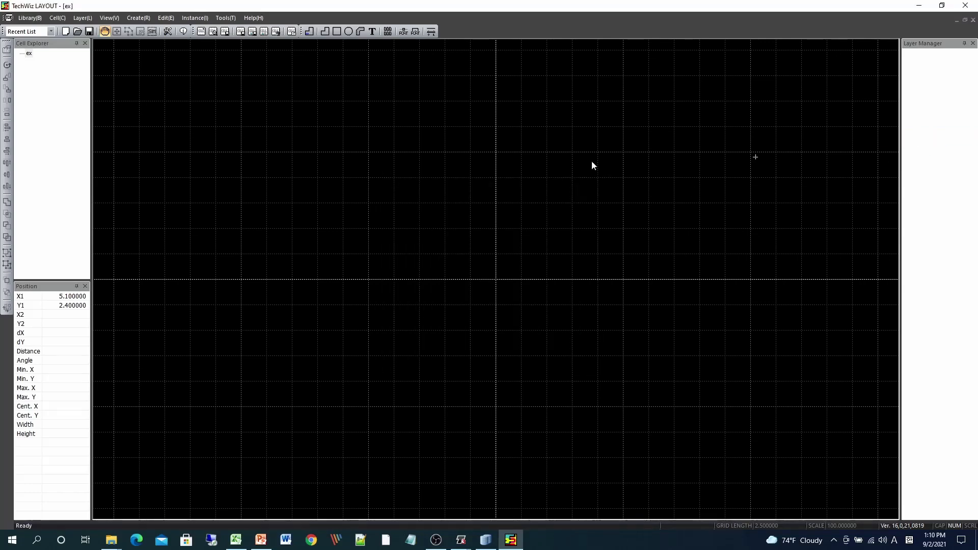
Open the Technology Editor to define the library's layers
click(81, 20)
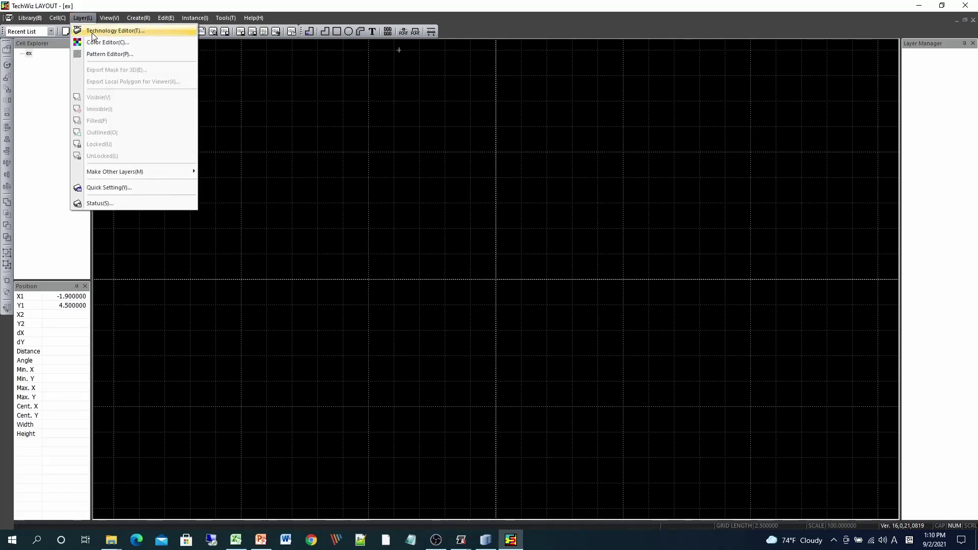
click(93, 31)
drag(456, 168, 396, 171)
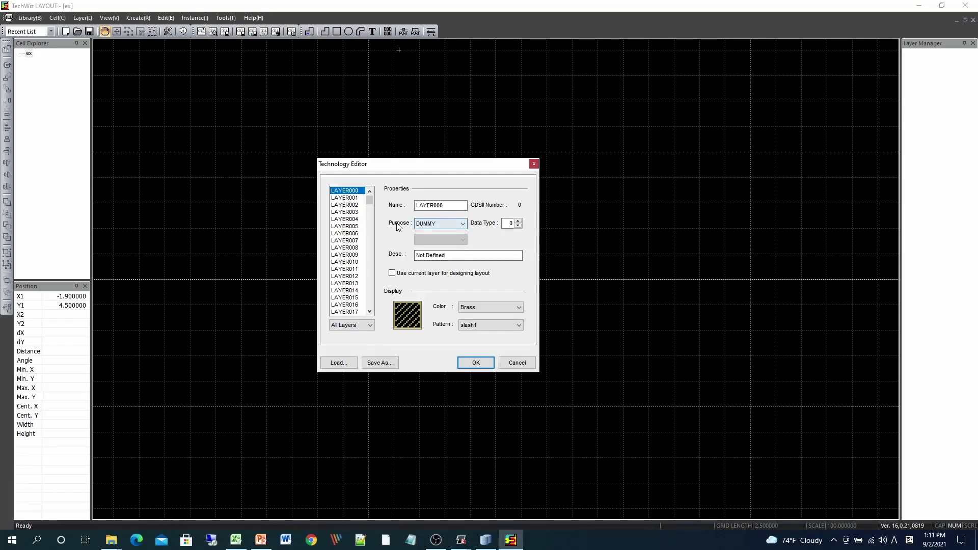
Try the DRAWING purpose for LAYER000 and look through its subtype options
click(463, 225)
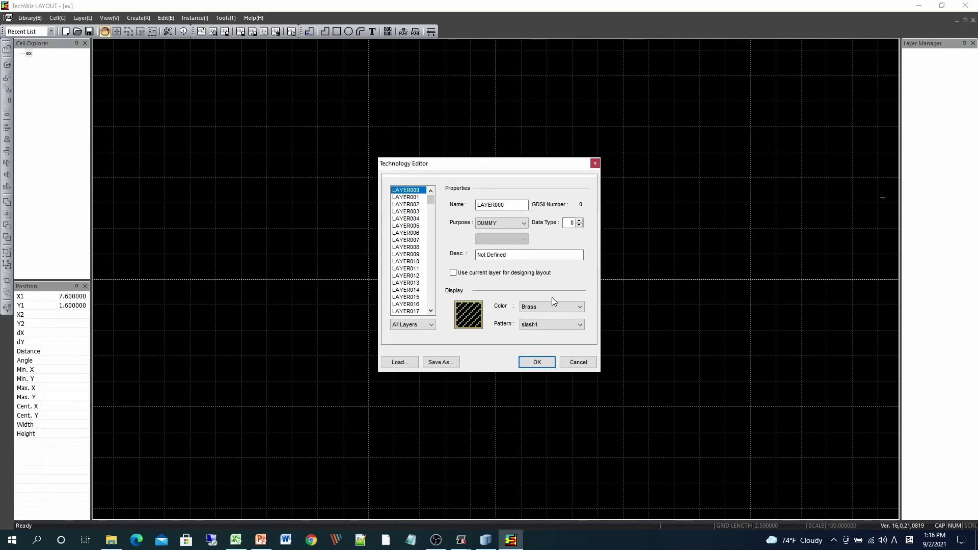
click(495, 224)
click(495, 224)
click(495, 227)
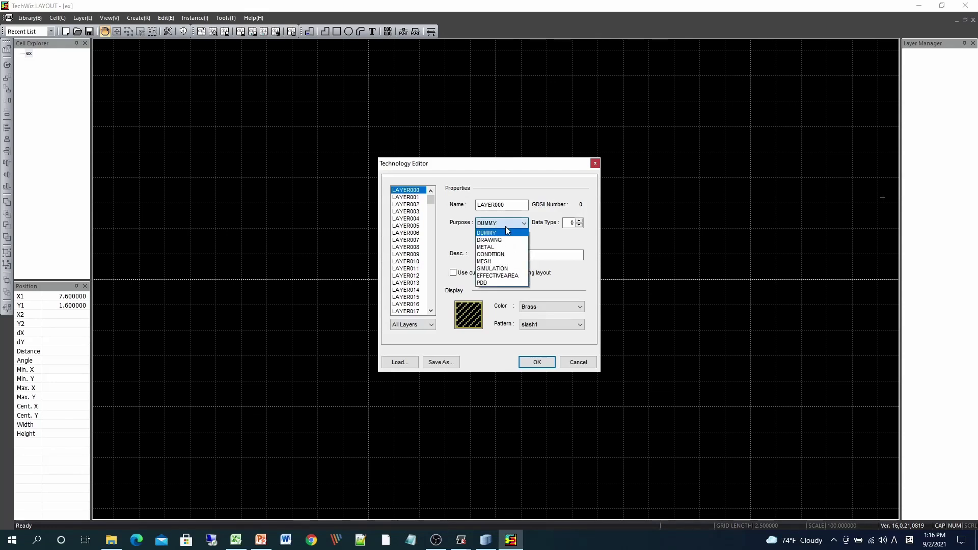
click(504, 241)
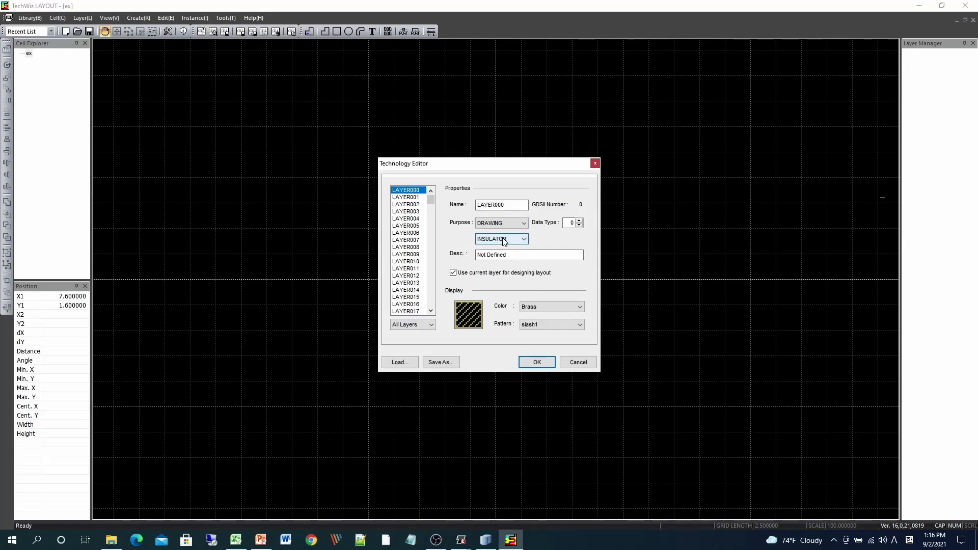
click(504, 241)
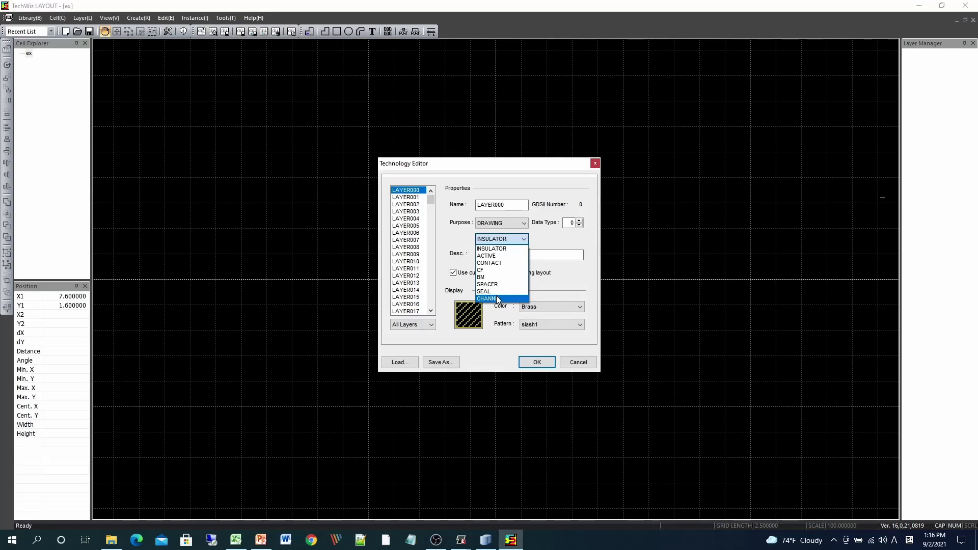
Try the METAL purpose for LAYER000 and look through its subtype options
click(499, 225)
click(499, 224)
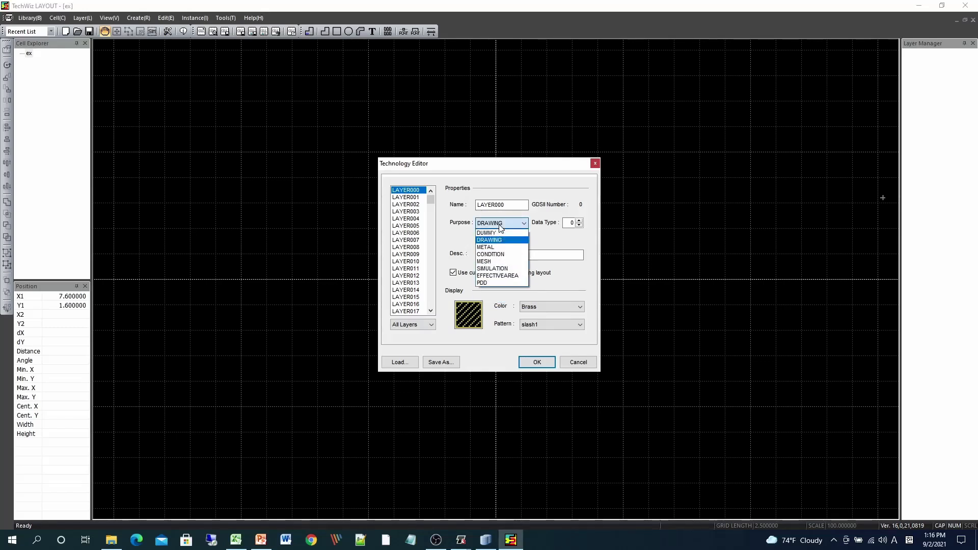
click(497, 247)
click(501, 239)
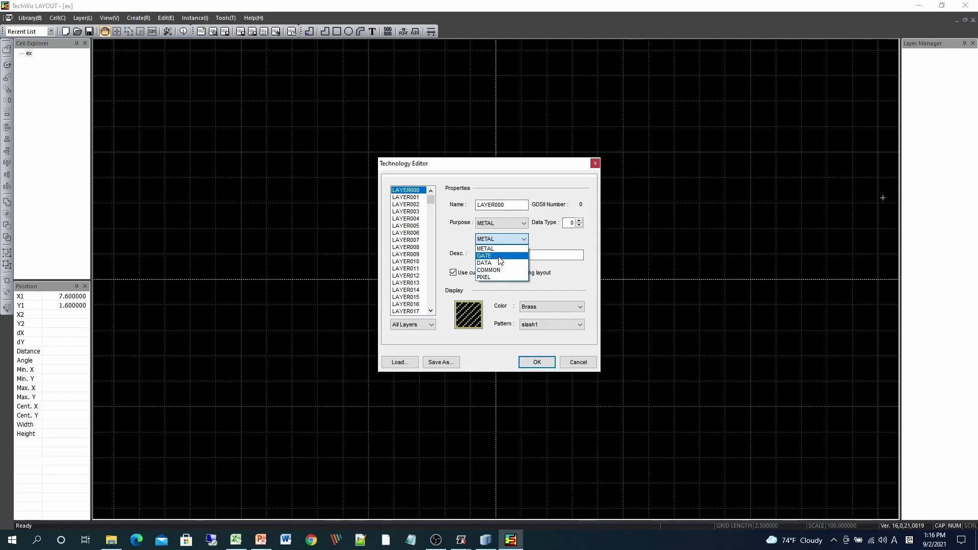
Try the CONDITION purpose and the MESH purpose for LAYER000
click(500, 220)
click(500, 222)
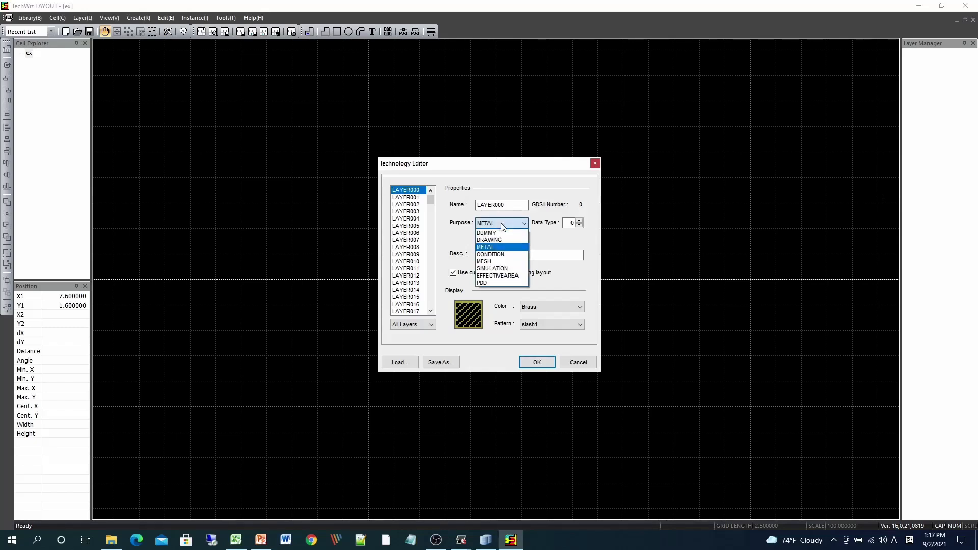
click(492, 255)
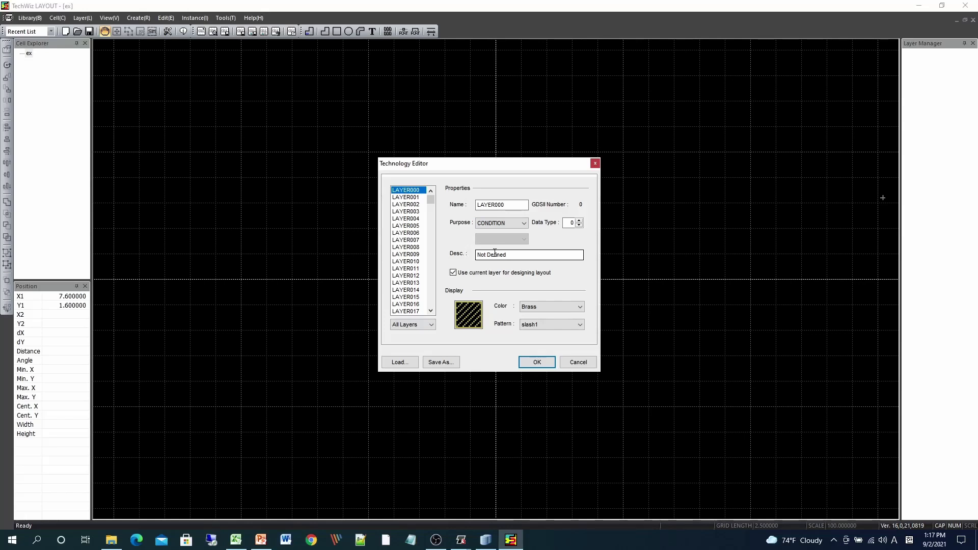
click(497, 224)
click(491, 264)
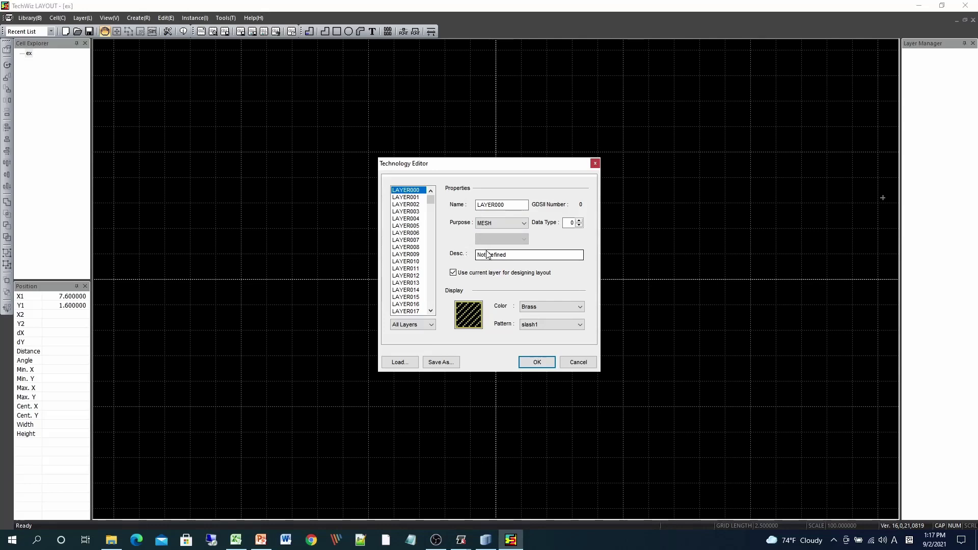
Try the SIMULATION purpose and the EFFECTIVEAREA purpose for LAYER000
click(498, 224)
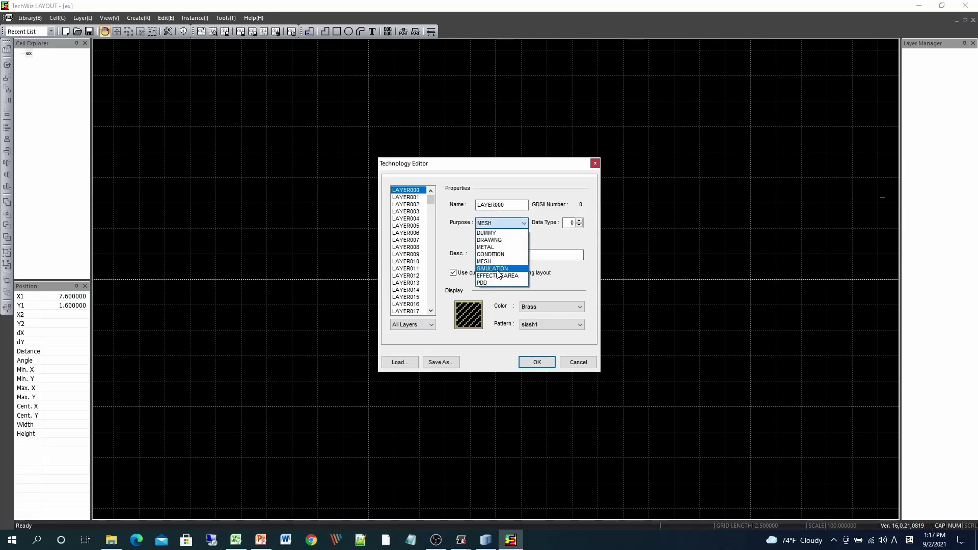
click(497, 270)
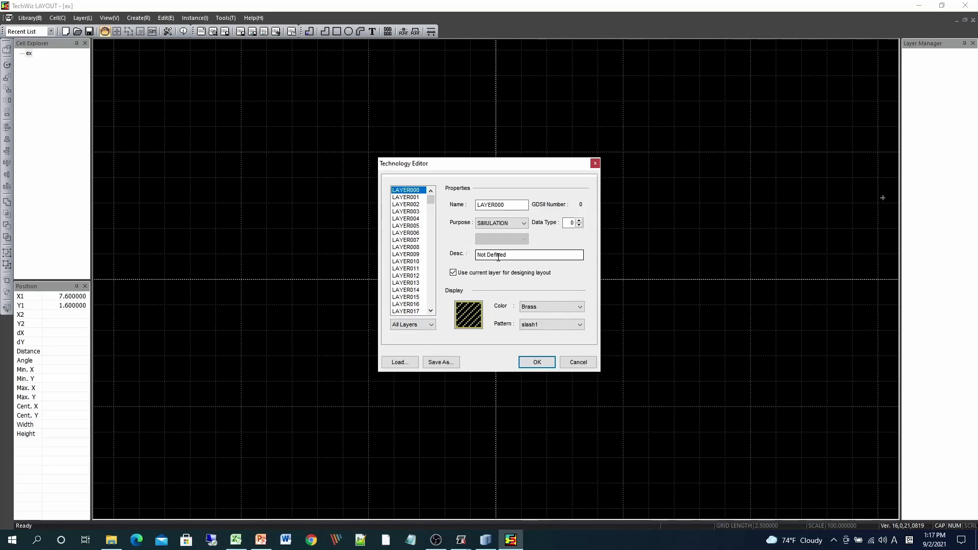
click(504, 223)
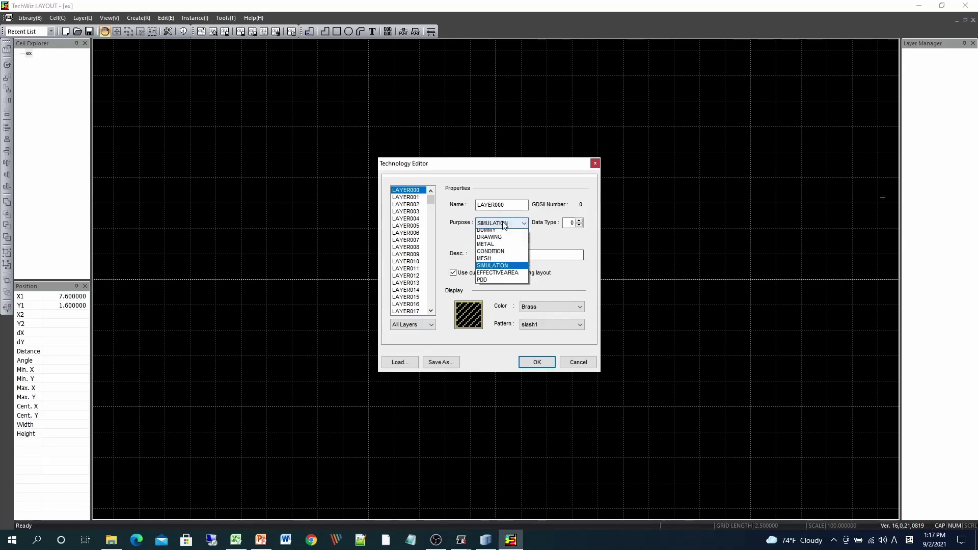
click(496, 275)
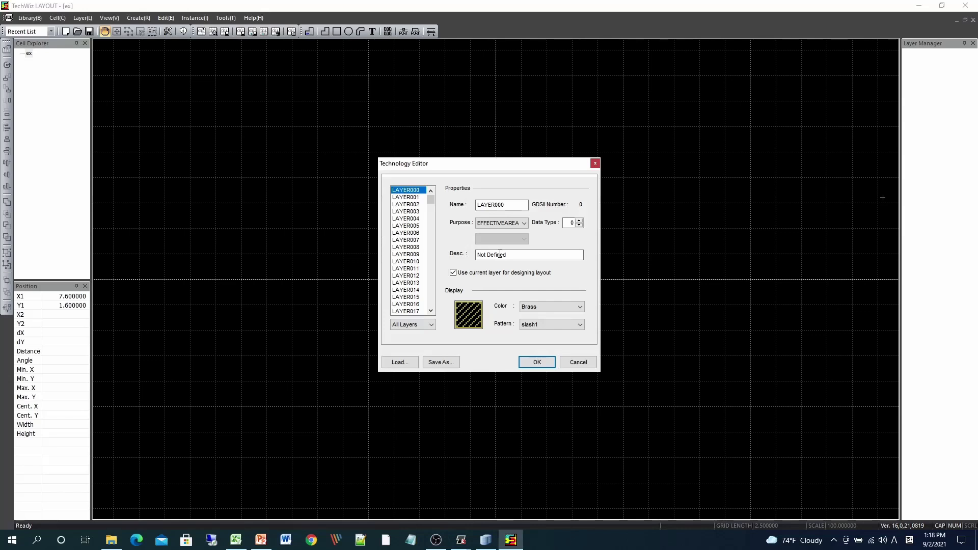
Try the PDD purpose for LAYER000, followed by the SIMULATION purpose
click(497, 225)
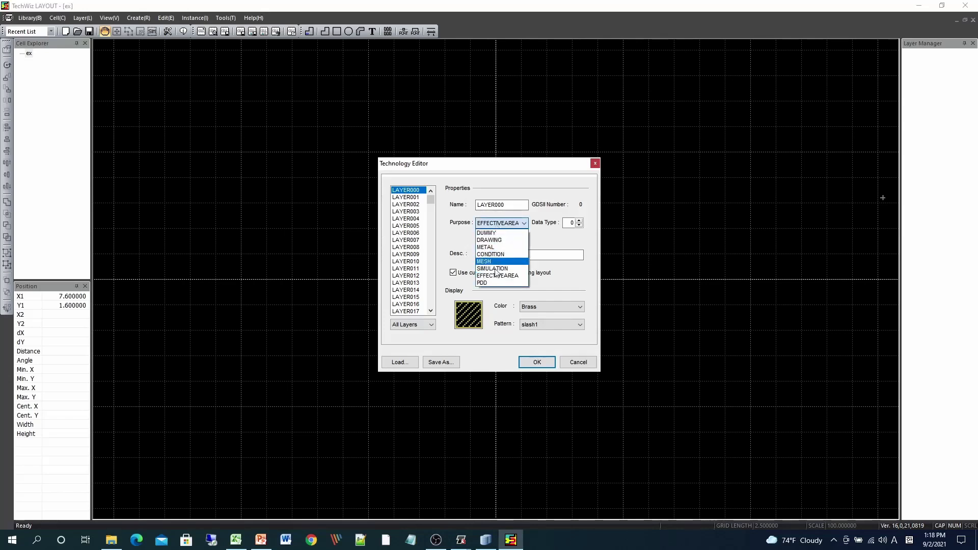
click(491, 283)
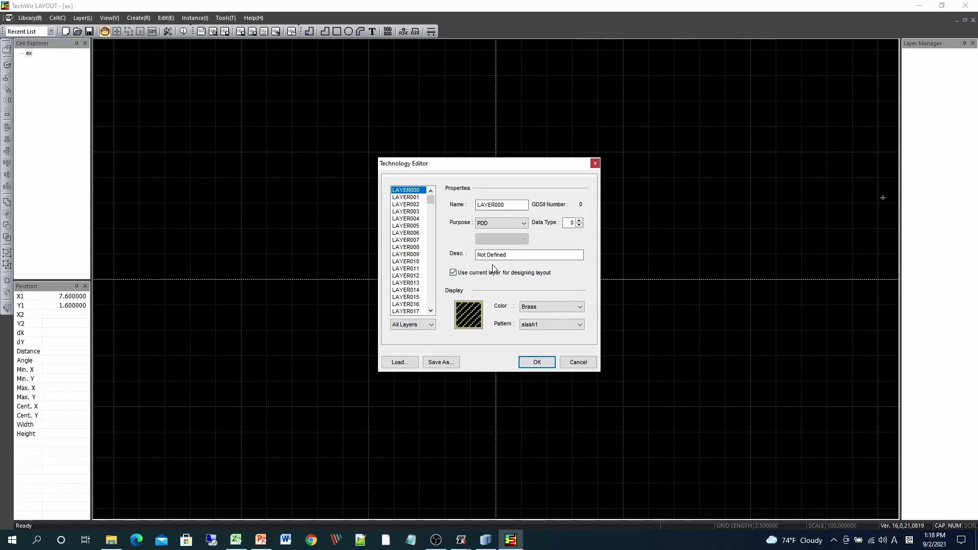
click(495, 258)
click(496, 224)
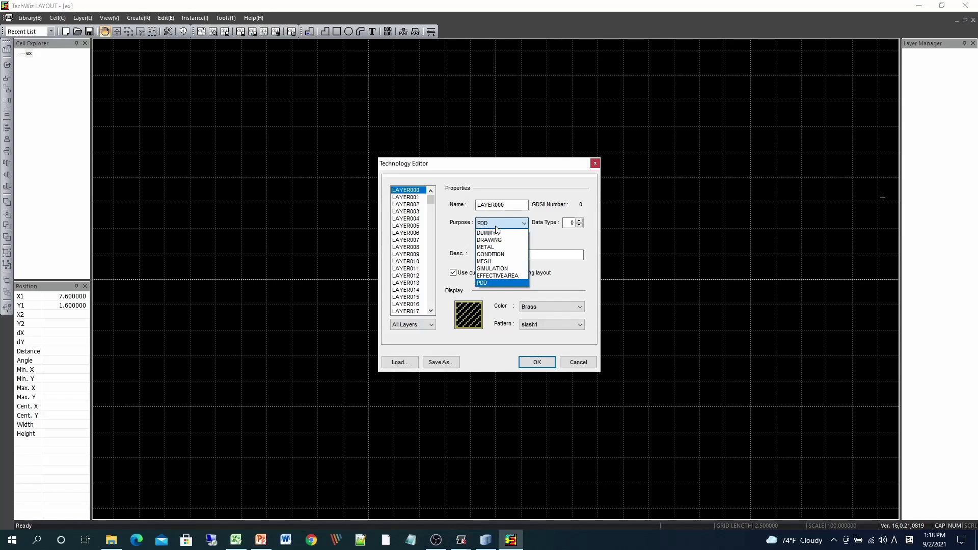
click(496, 270)
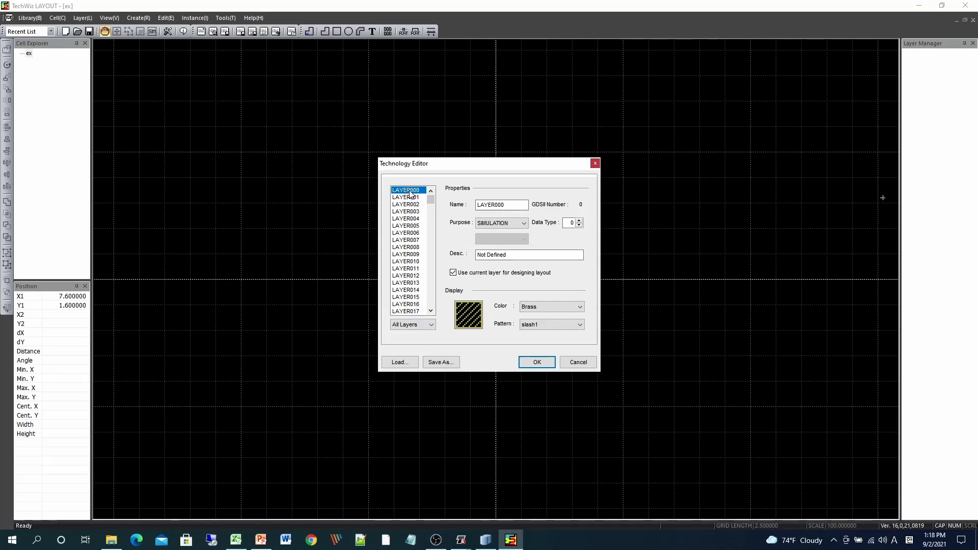
Rename LAYER000 as PIXEL
click(512, 204)
drag(512, 204, 437, 210)
text(PIZ)
key(BackSpace)
text(XEL)
Set the PIXEL layer's purpose to METAL with the PIXEL metal type and apply the layer definition
click(504, 222)
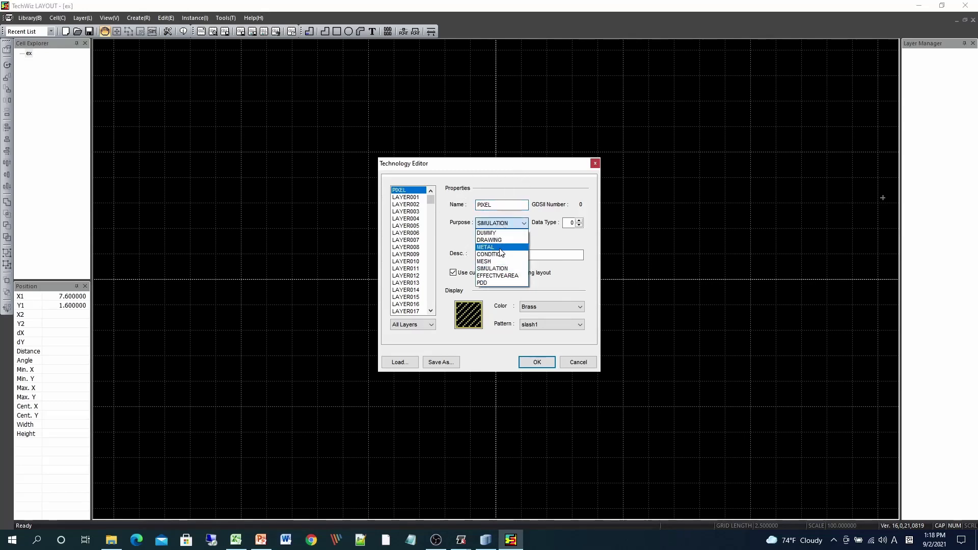
click(501, 238)
click(515, 239)
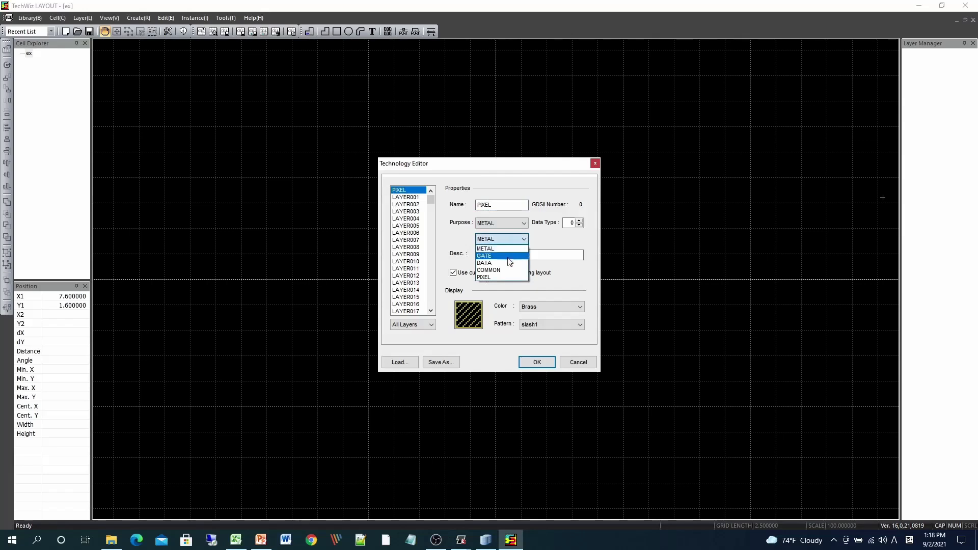
click(509, 275)
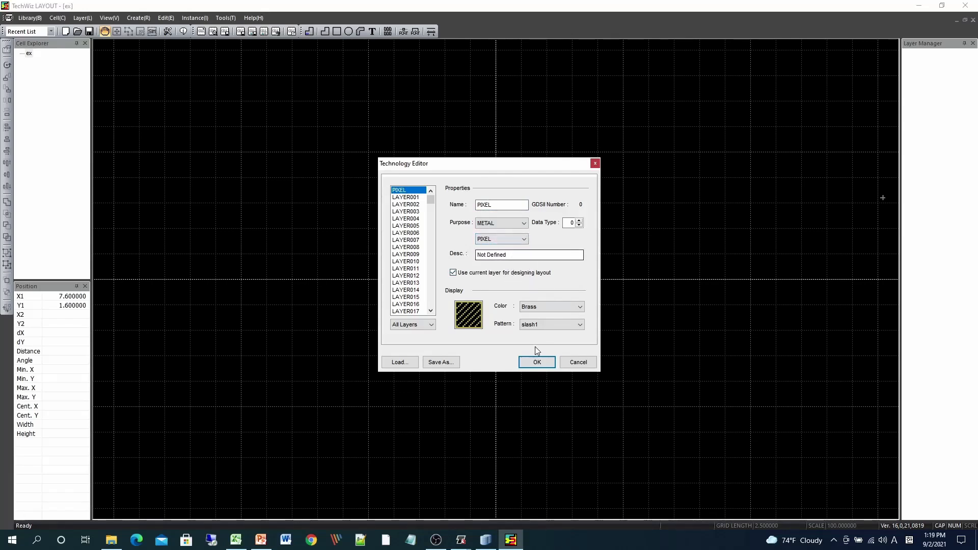
click(537, 362)
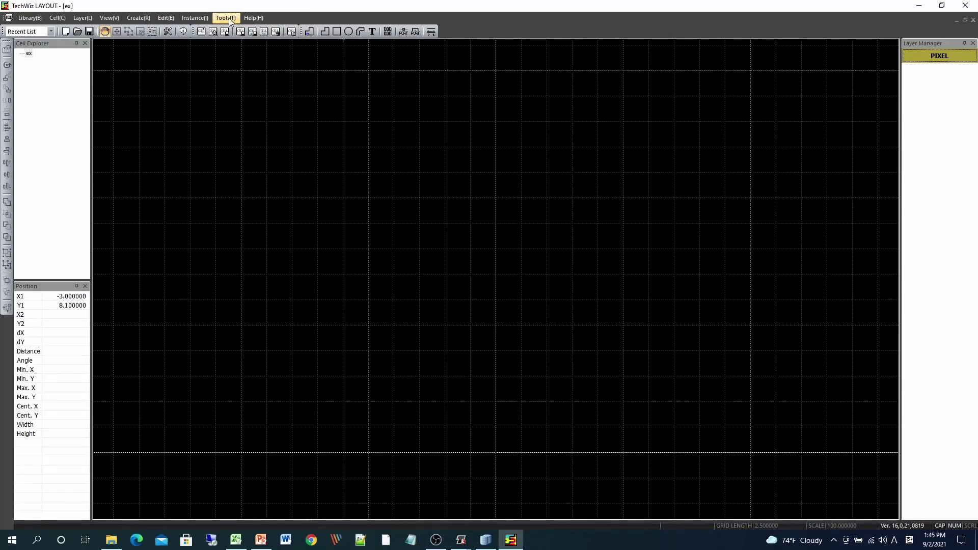
Space out the toolbars by moving the view and drawing tool groups farther along the row
drag(193, 32, 239, 31)
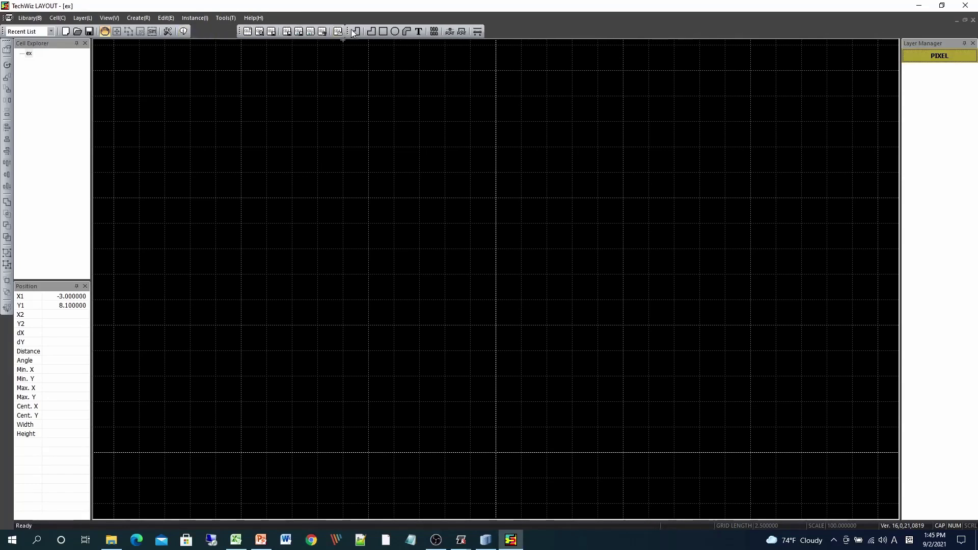
drag(346, 31, 415, 31)
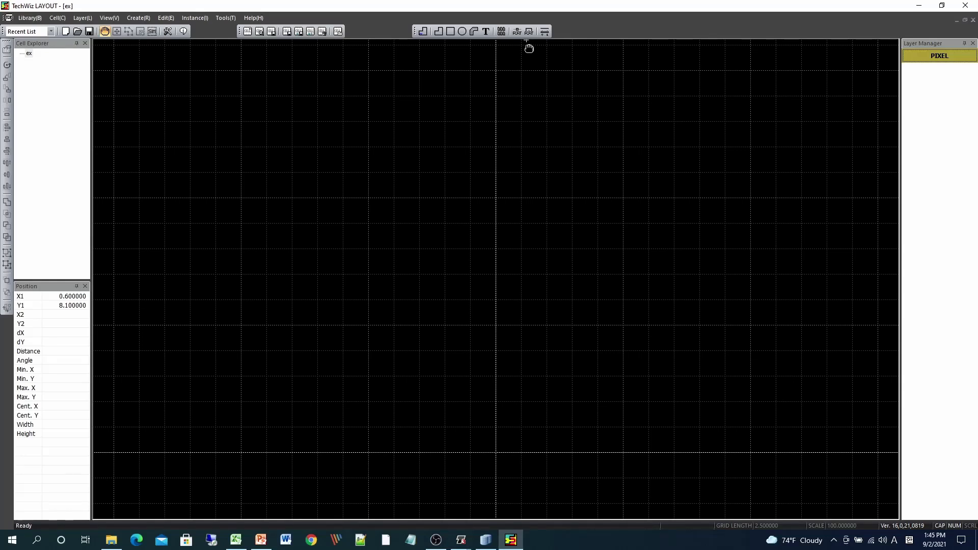
click(420, 33)
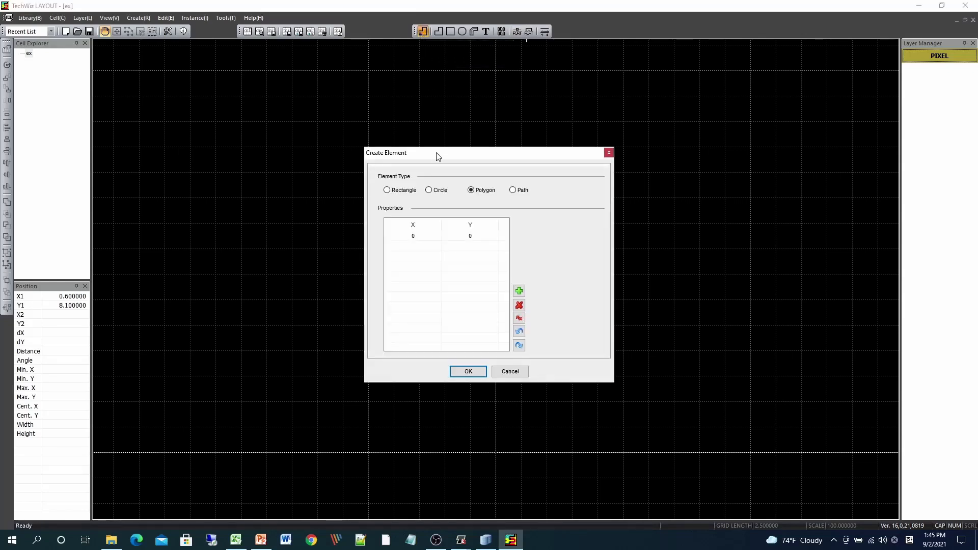
drag(438, 155, 421, 150)
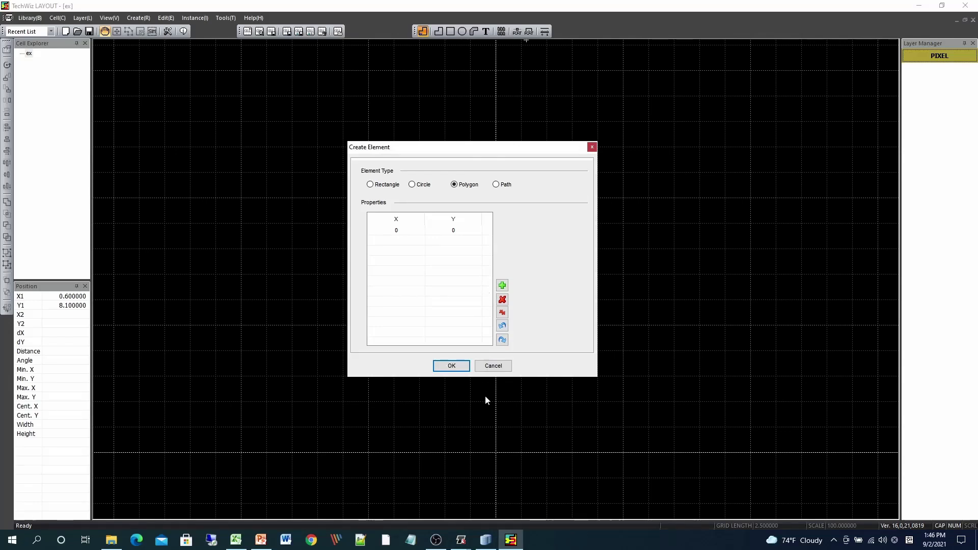
click(491, 365)
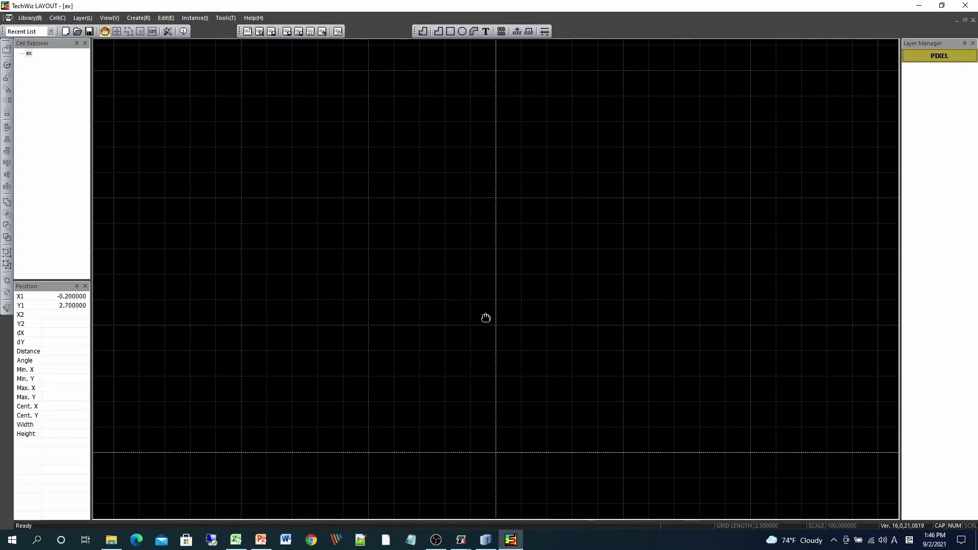
Draw a slanted four-sided polygon on the PIXEL layer, about 2.6 wide and 3.0 high, centred near (-4.4, 5.4)
click(439, 32)
click(235, 101)
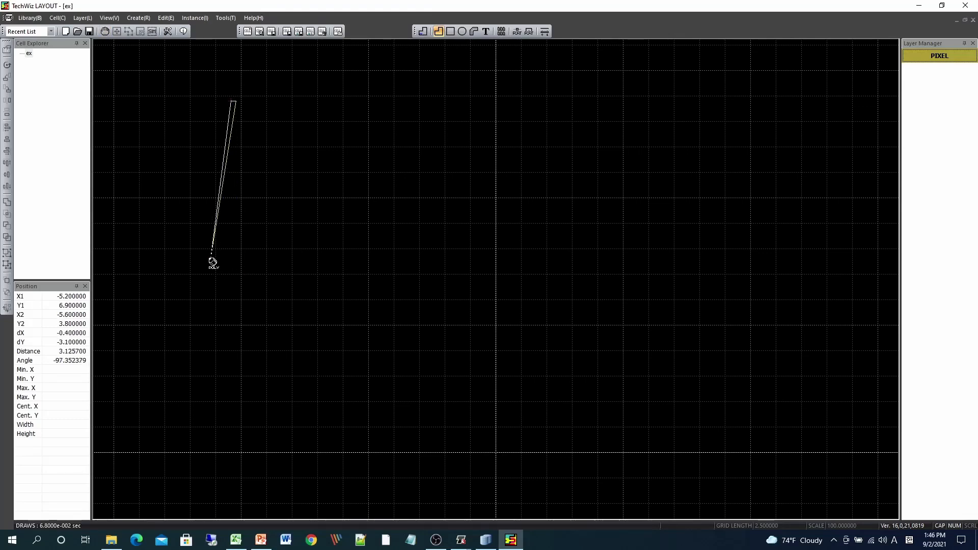
click(206, 252)
click(329, 238)
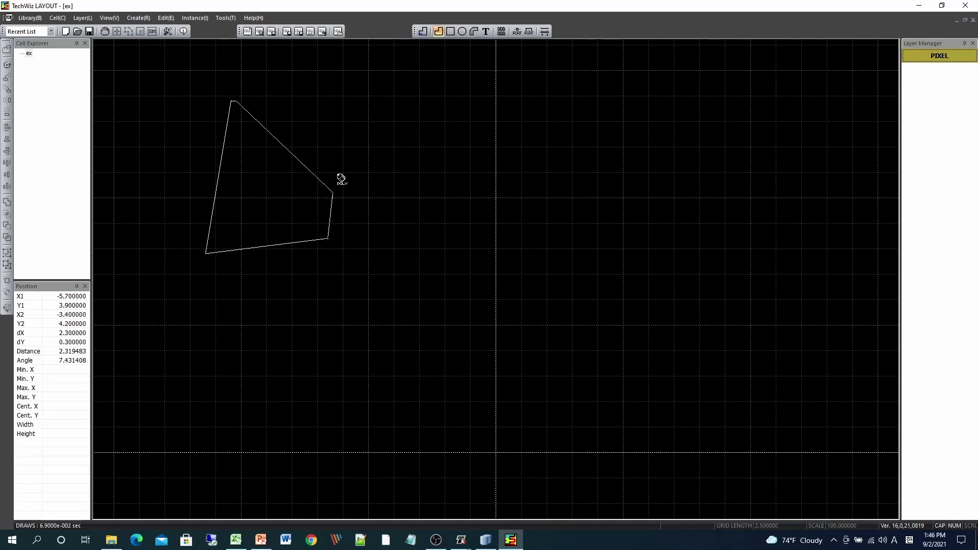
double_click(338, 126)
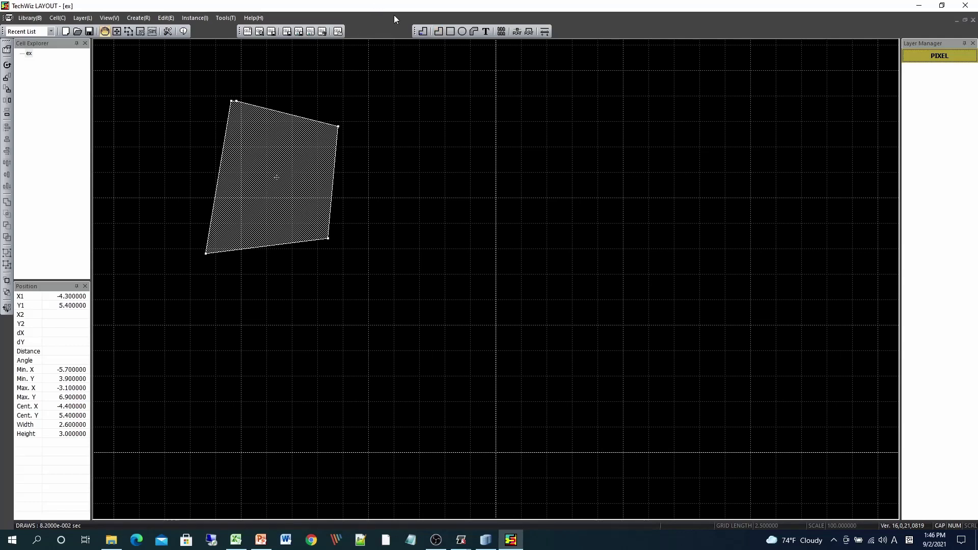
Draw a rectangular polygon about 1.5 wide and 2.8 high beside the slanted one, spanning (-1.9, 3.9) to (-0.4, 6.7)
click(437, 31)
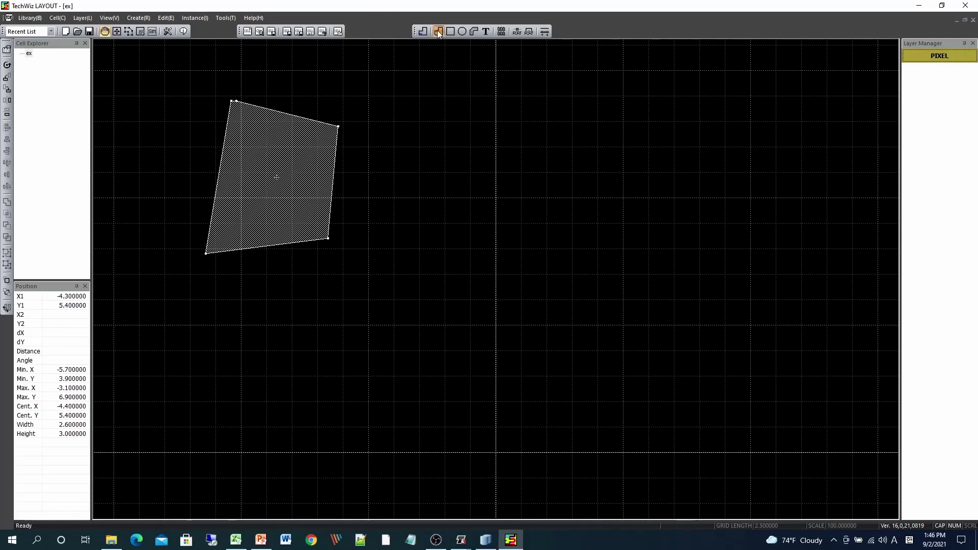
click(399, 111)
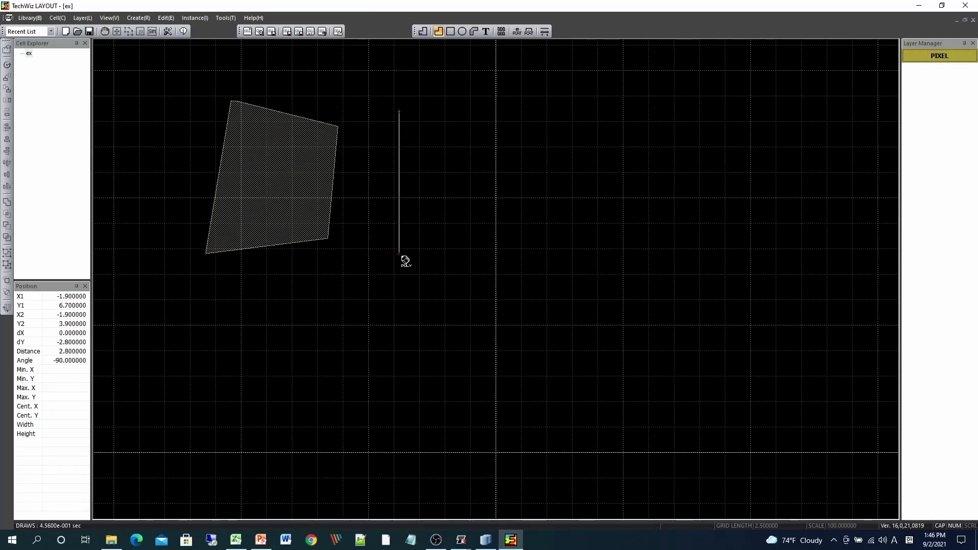
click(402, 257)
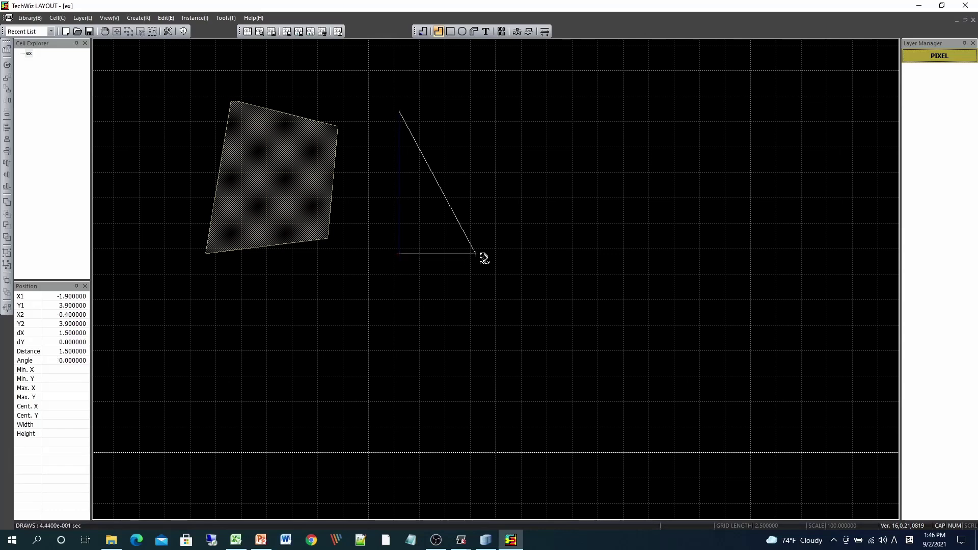
click(468, 149)
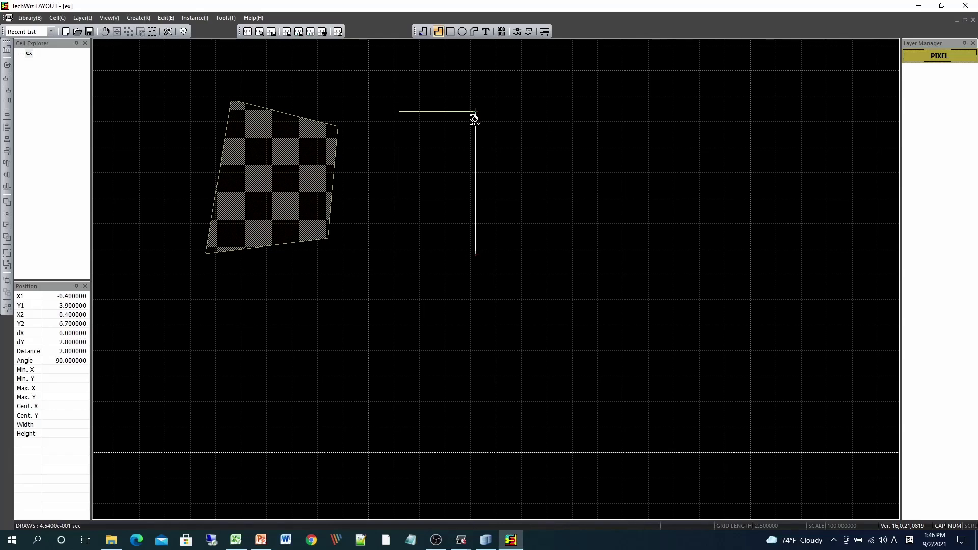
double_click(473, 113)
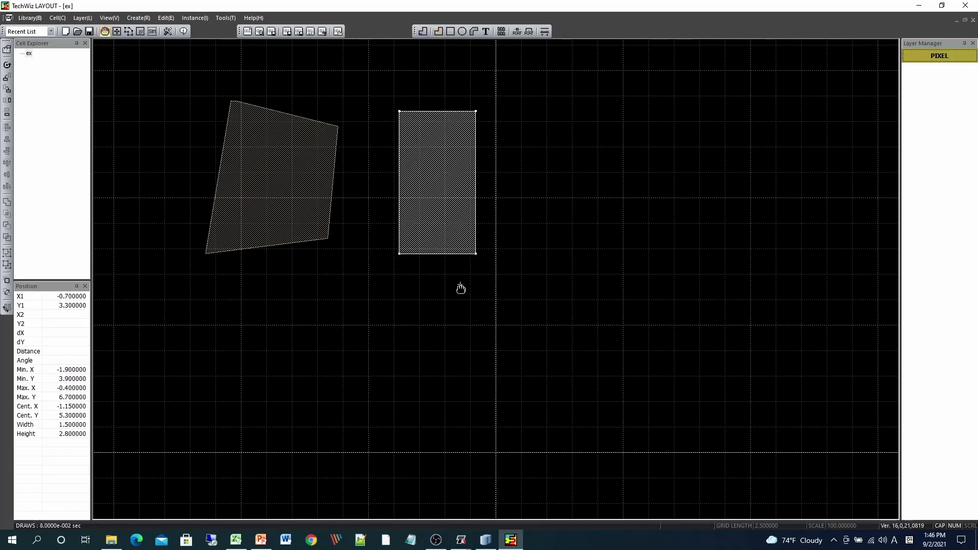
Move the slanted polygon to a centre near (-5.5, 3.2) and place one copy of it centred near (-2.1, 2.3)
click(278, 196)
drag(272, 188, 224, 284)
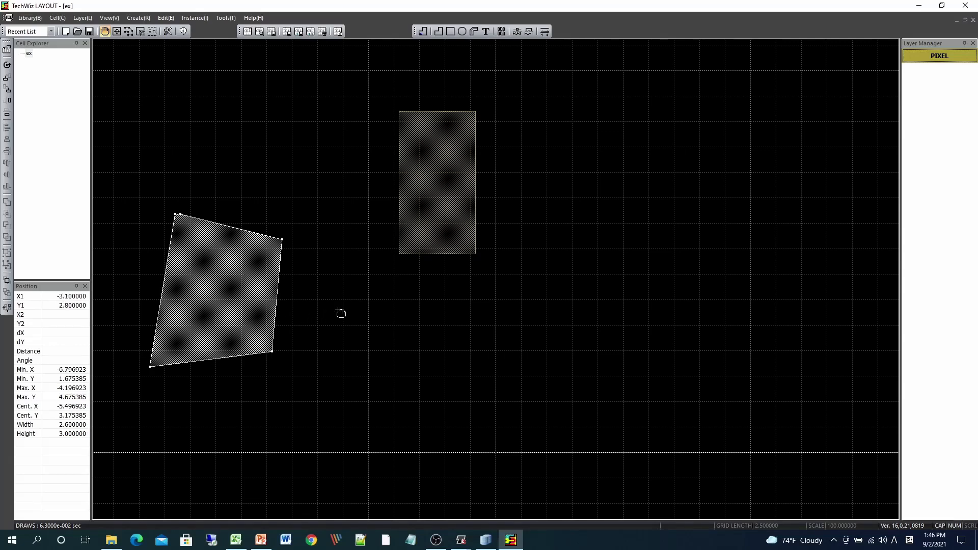
key(ctrl+v)
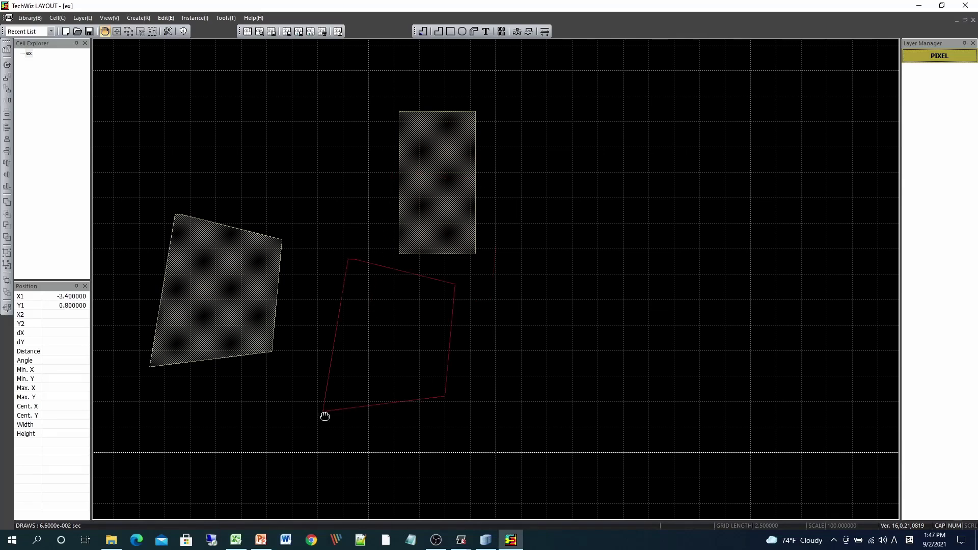
click(324, 416)
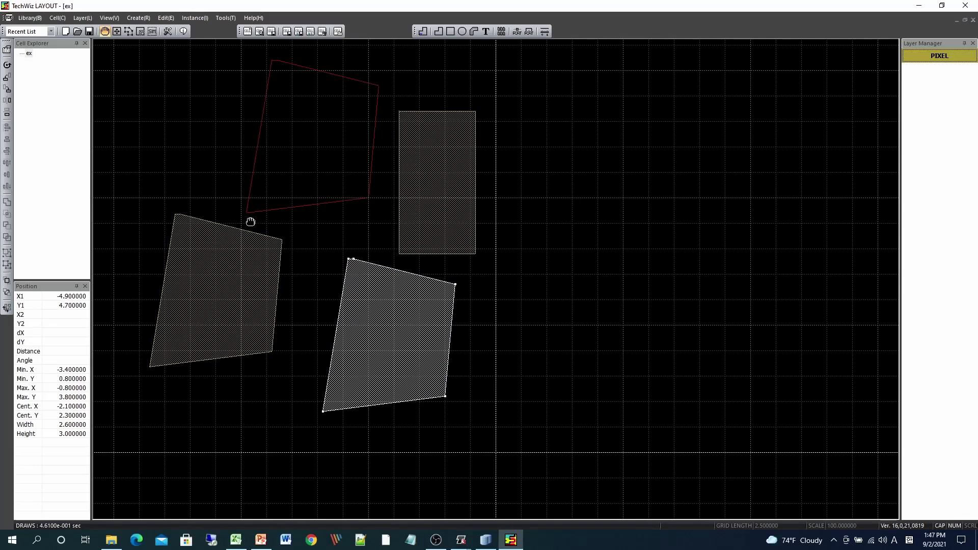
key(Escape)
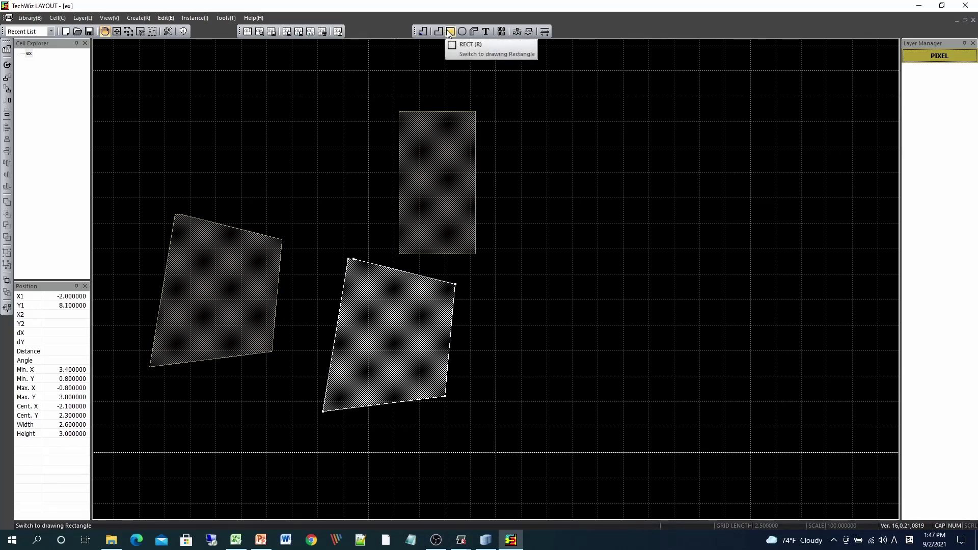
Draw a rectangle with the Rectangle tool from (0.6, 6.7) to (2.3, 4.0), about 1.7 wide and 2.7 high
click(450, 31)
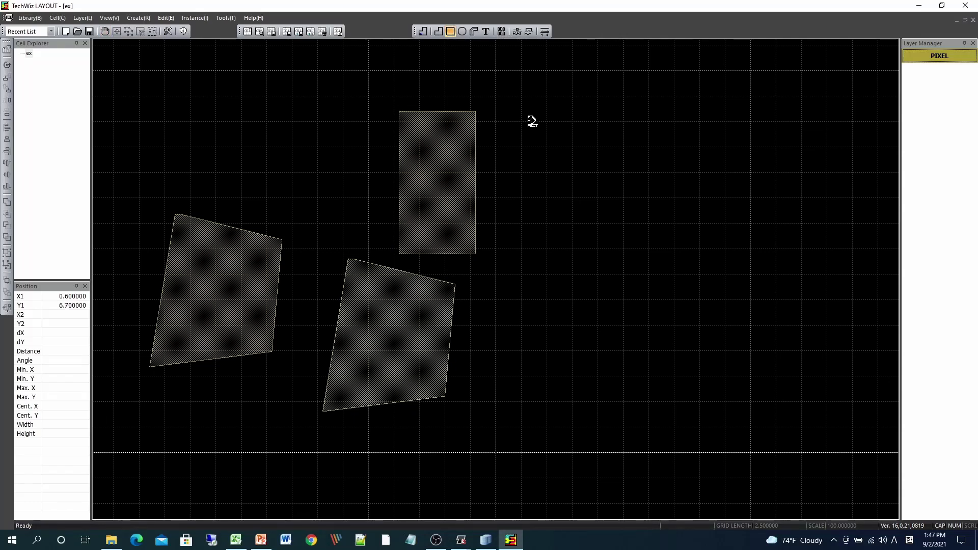
click(532, 121)
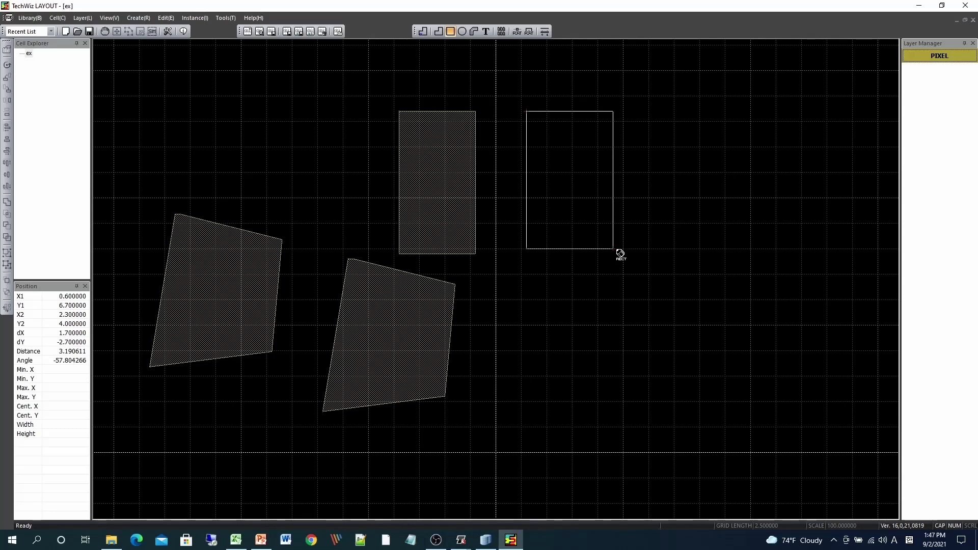
click(614, 249)
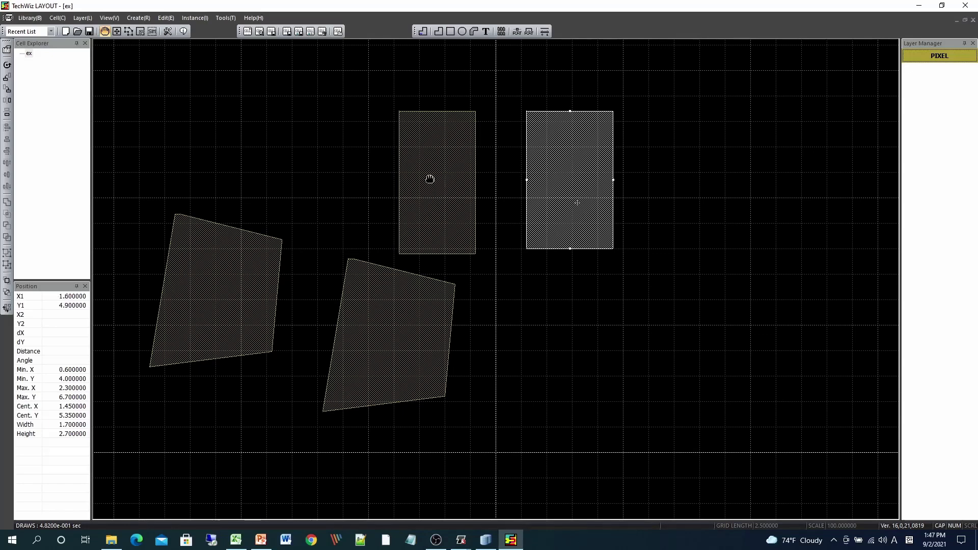
Reshape the rectangular polygon by pulling its two upper corners and lower-right corner outward, to about 2.9 wide and 4.3 high overall
click(420, 195)
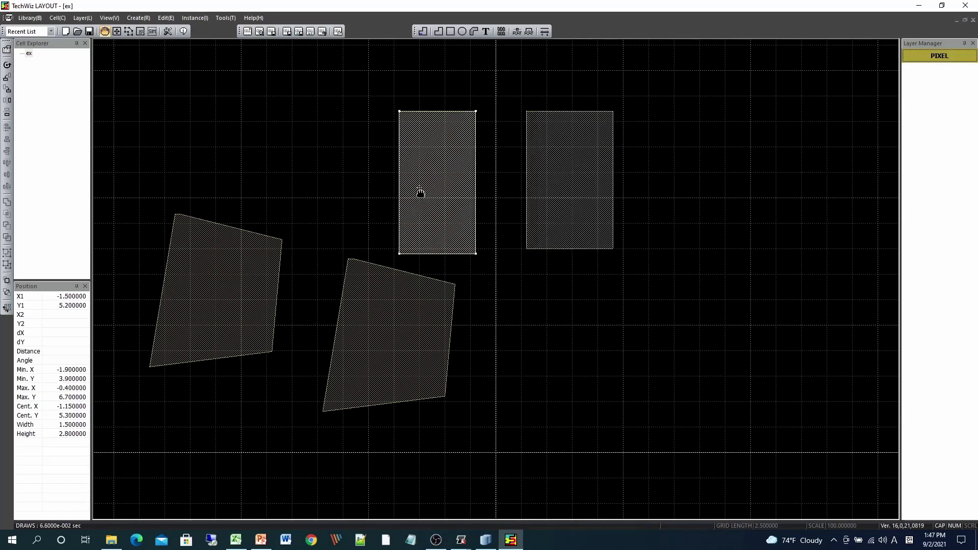
click(563, 186)
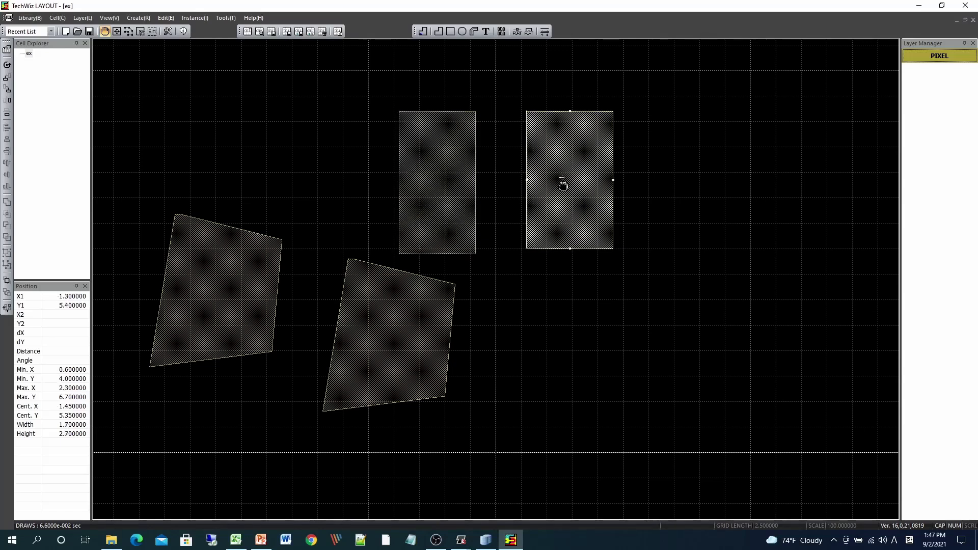
click(427, 178)
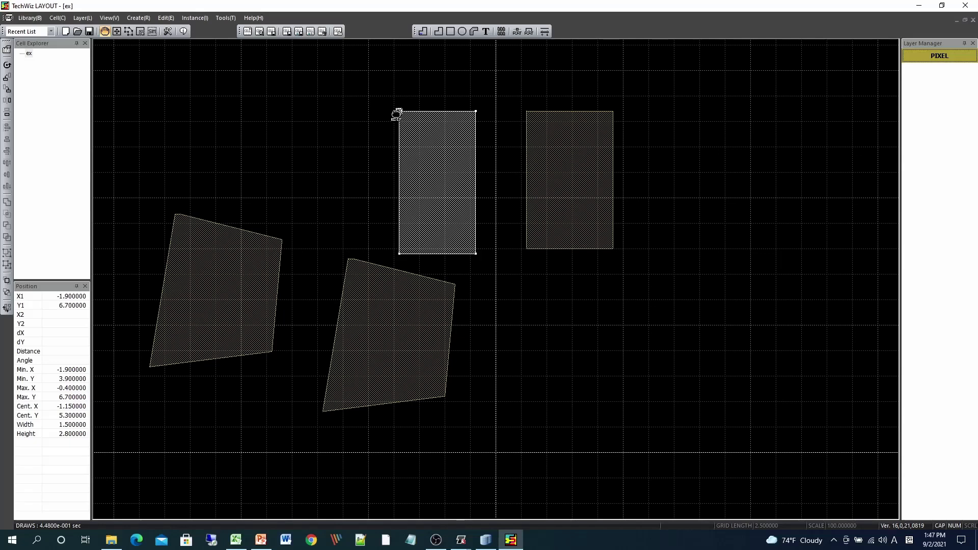
drag(399, 112, 363, 97)
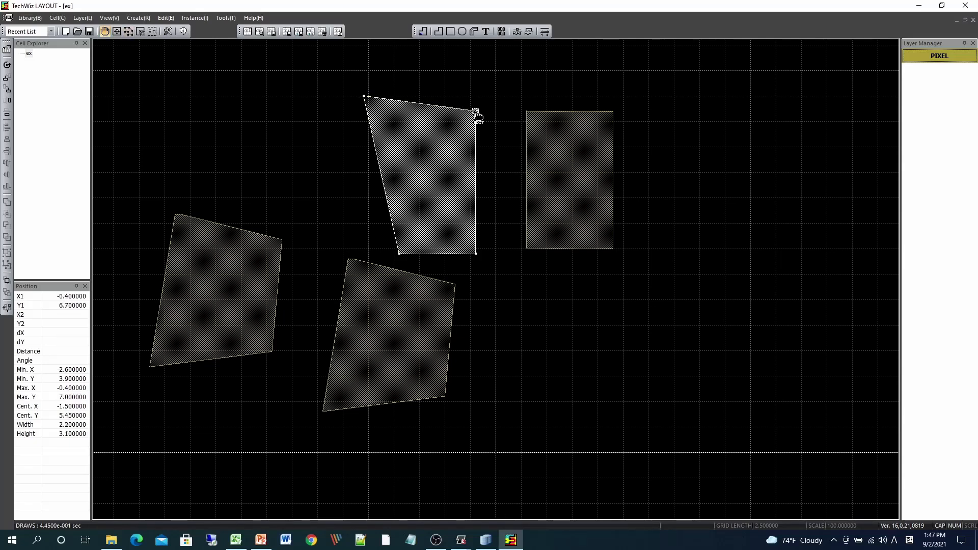
drag(475, 111, 470, 71)
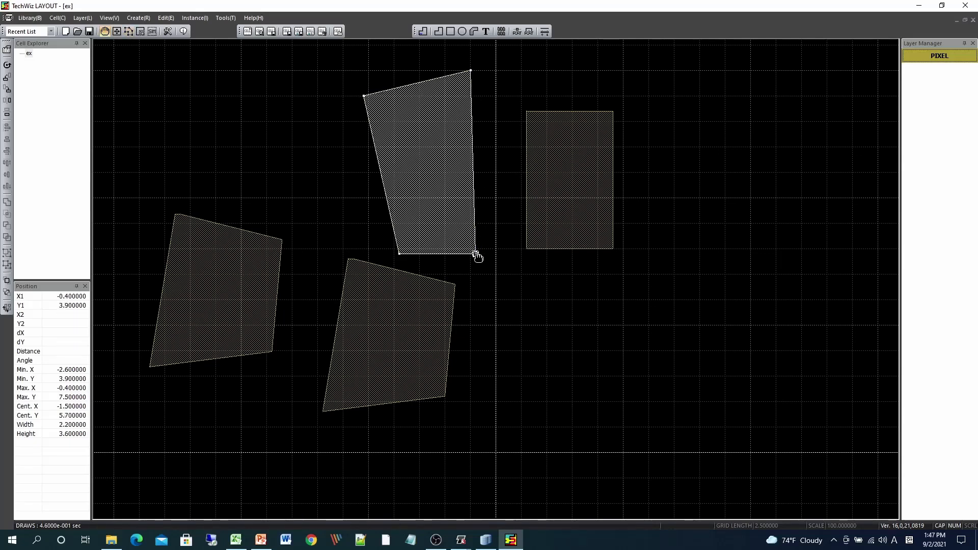
drag(477, 256, 511, 288)
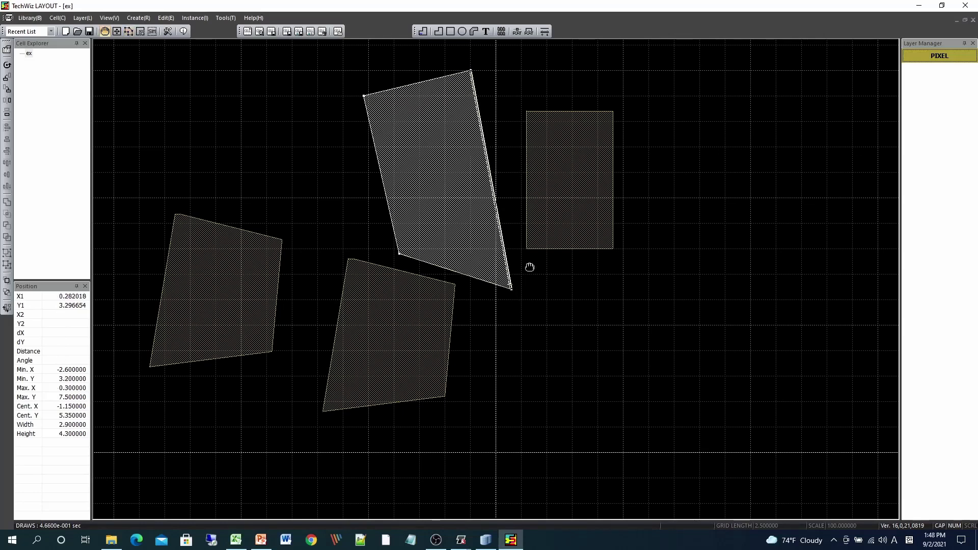
Resize the rectangle by moving its right edge out to a width of about 3.3 and extending its lower edge downward
click(570, 207)
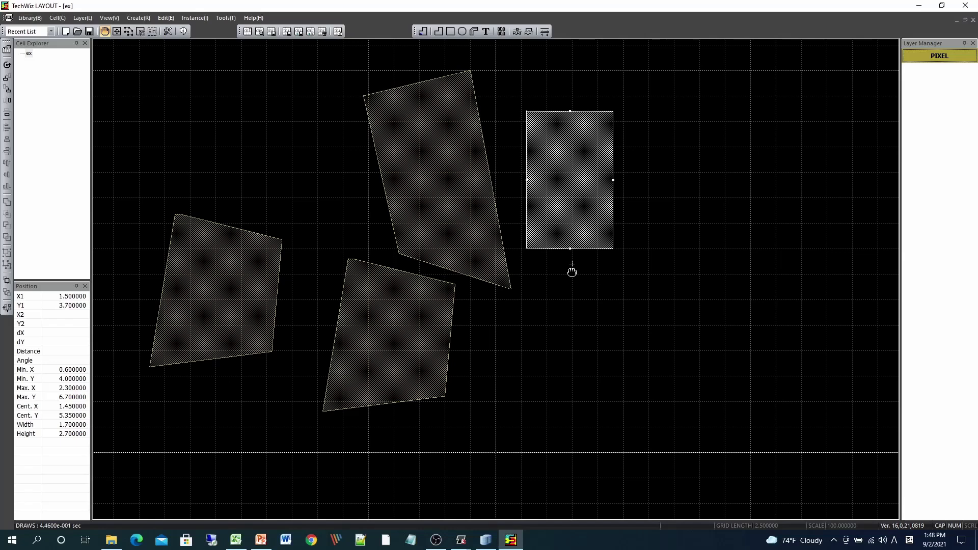
drag(613, 181, 694, 185)
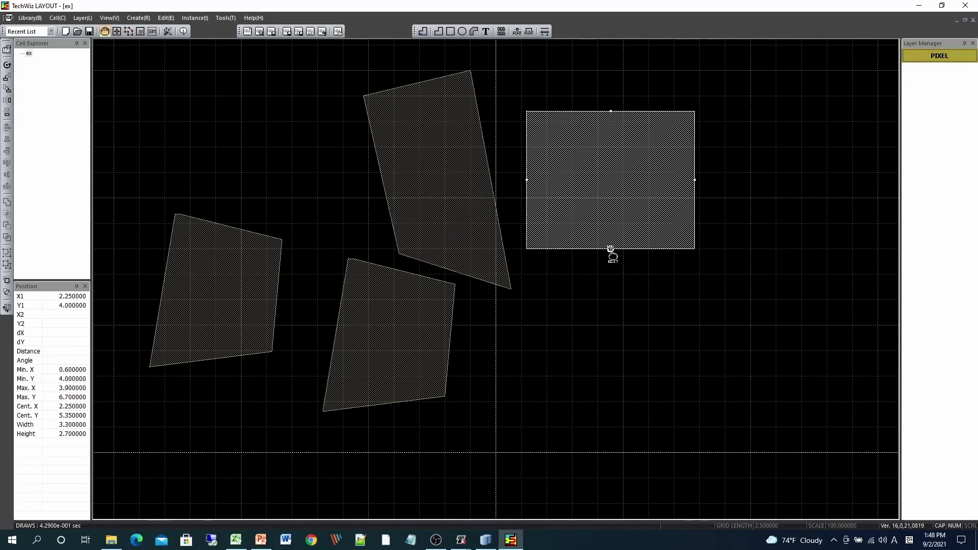
drag(611, 249, 622, 297)
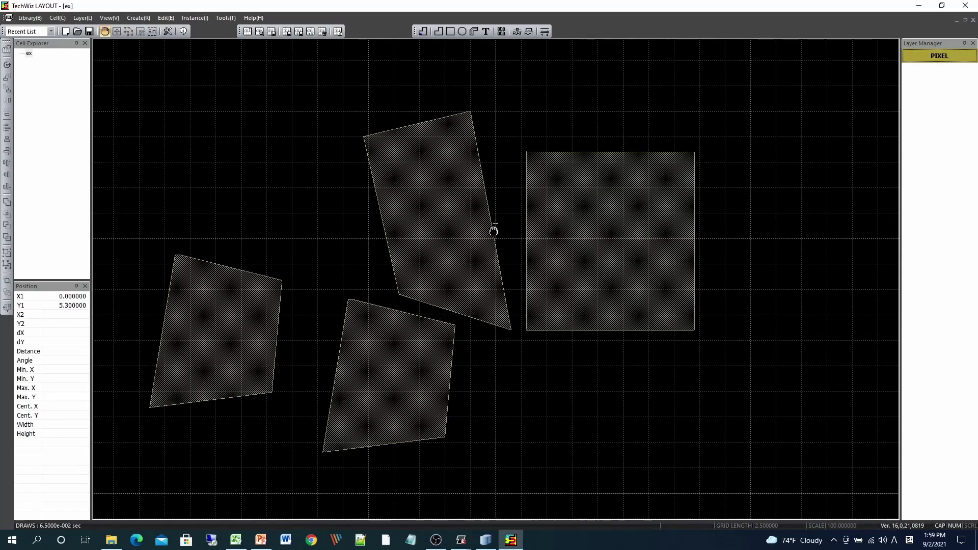
scroll(454, 227, down, 3)
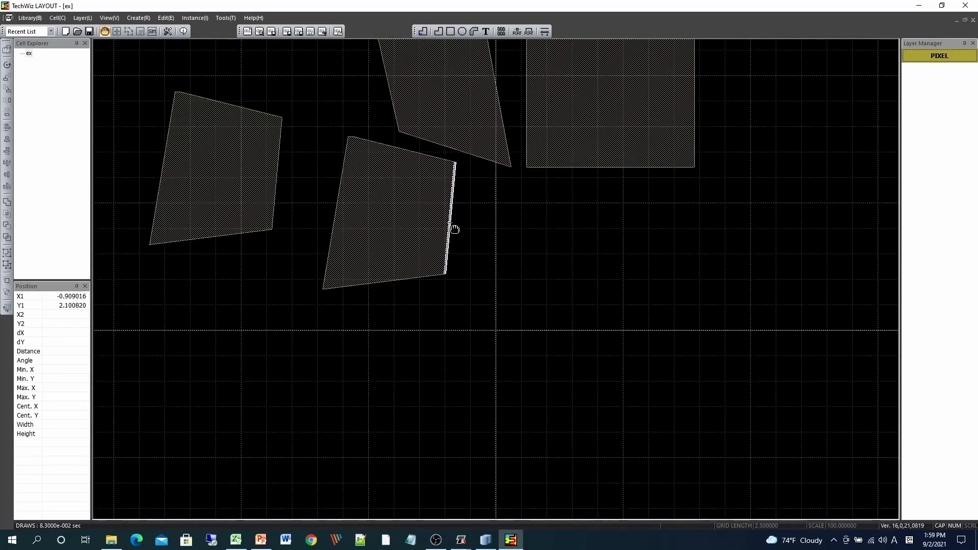
scroll(455, 229, down, 2)
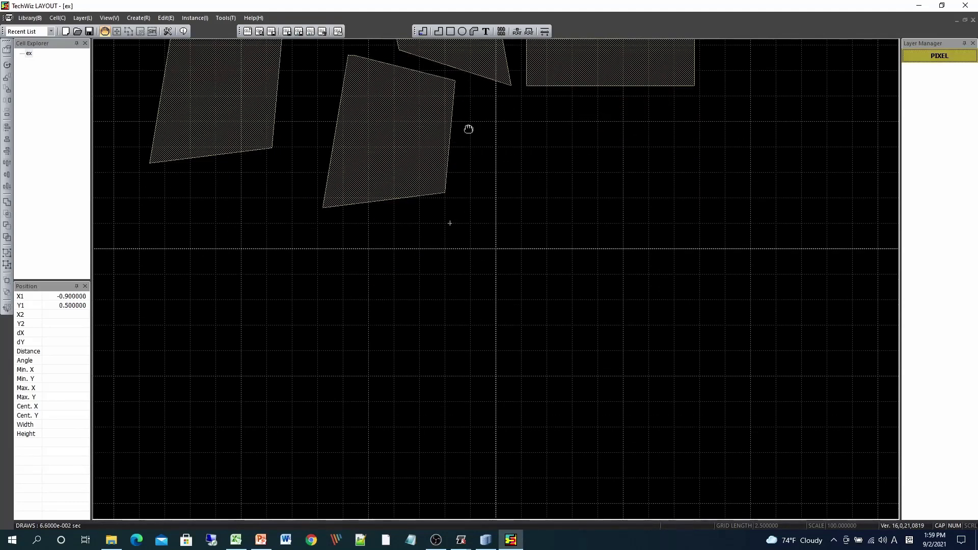
Draw an ellipse with the Circle tool from (-5.1, -0.1) to (-2.7, -1.4), about 2.4 wide and 1.3 high
click(462, 32)
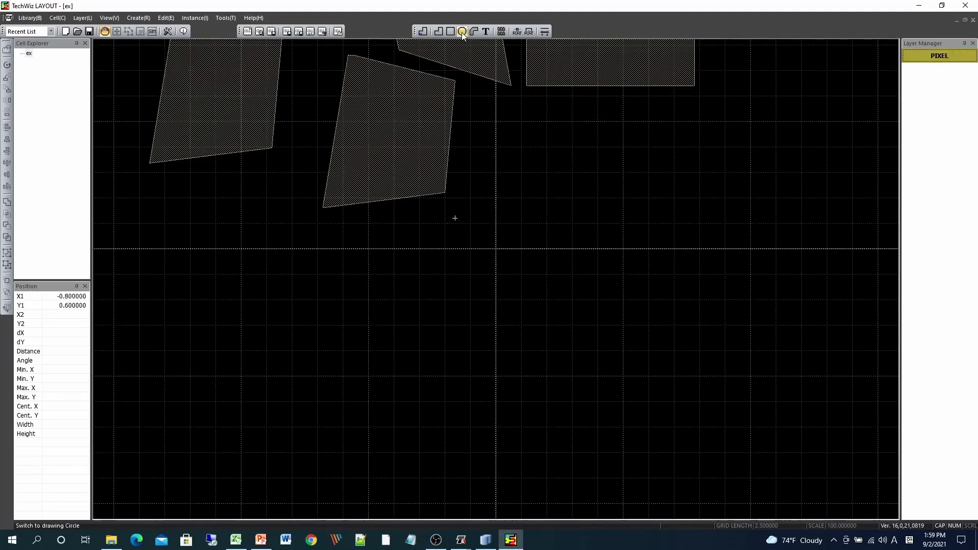
click(236, 254)
click(317, 320)
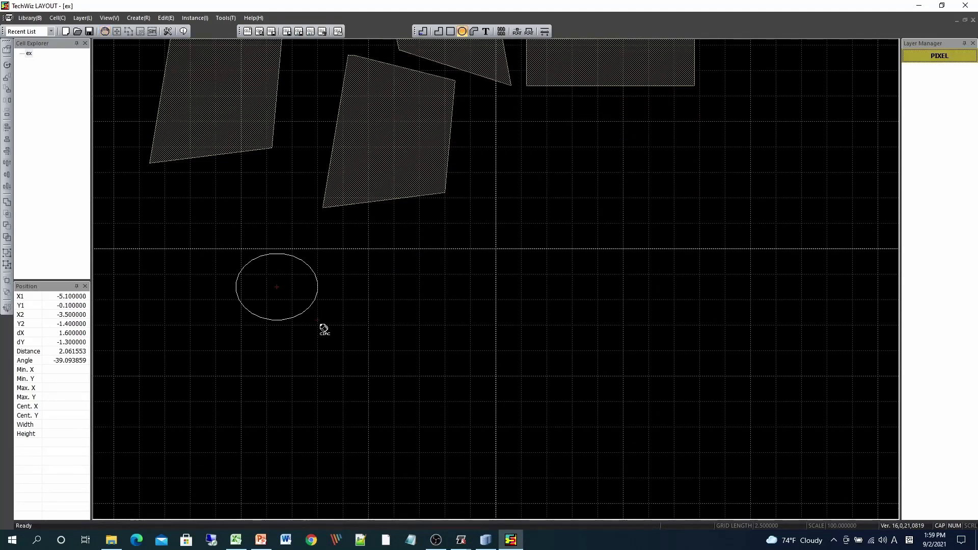
click(358, 319)
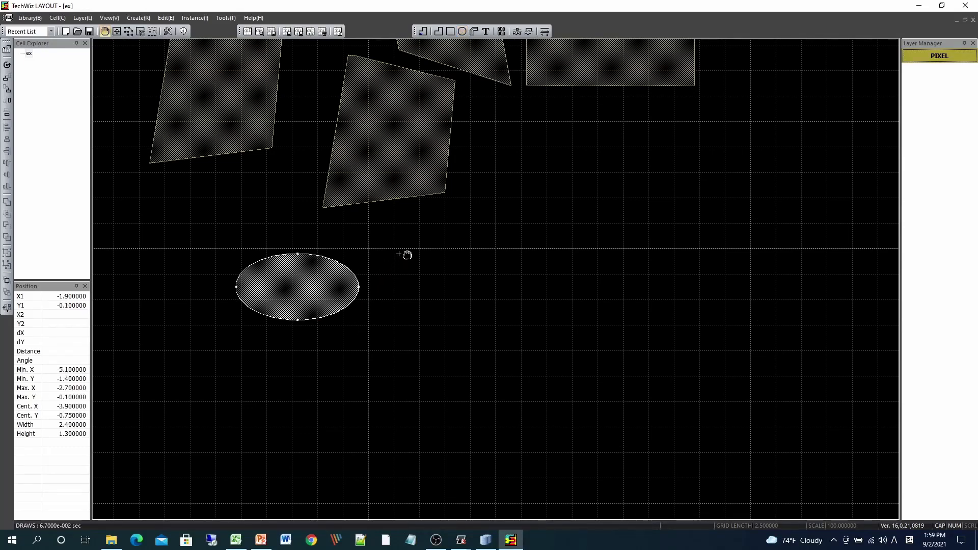
Draw a circle about 2.1 in diameter beside the ellipse, spanning from (-1.4, 0) to (0.7, -2.1)
click(462, 31)
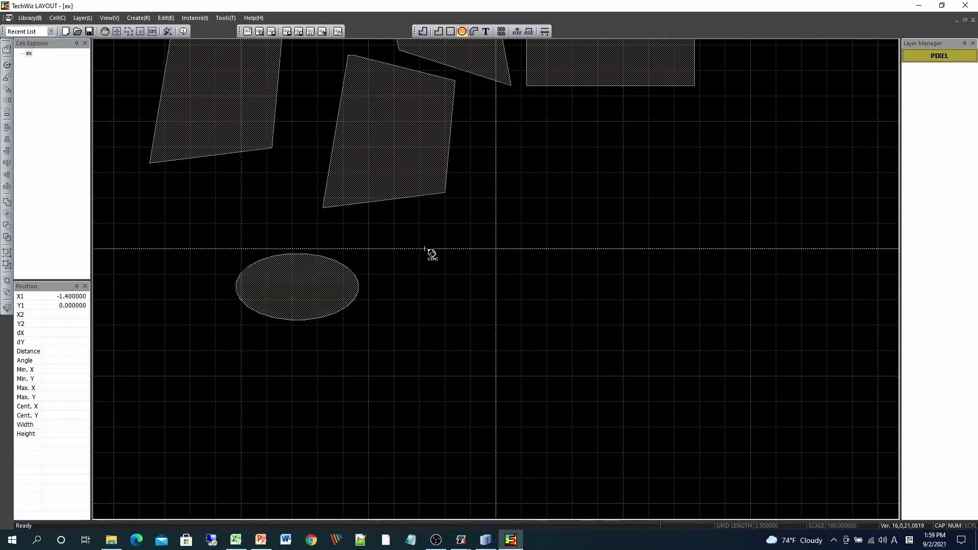
click(425, 249)
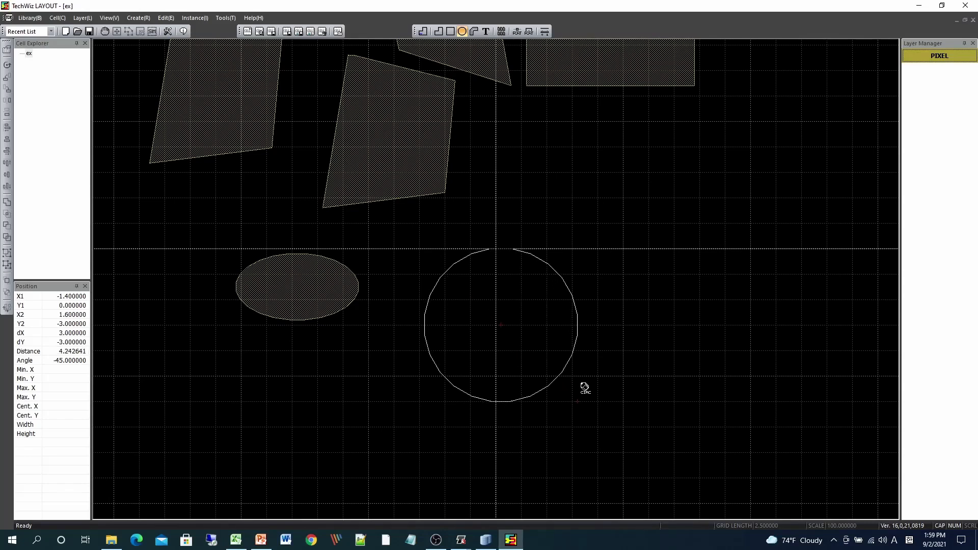
click(538, 340)
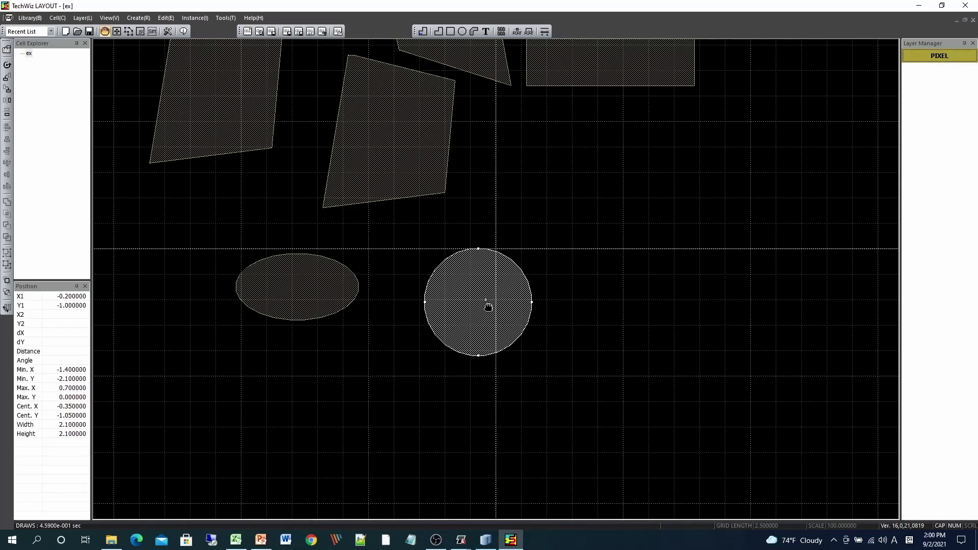
Move the circle to a centre near (-0.45, -0.85) and place one copy of it centred near (2.95, -0.75)
mouse_move(487, 307)
mouse_down()
mouse_move(485, 290)
mouse_move(496, 302)
mouse_up()
key(ctrl+c)
key(ctrl+v)
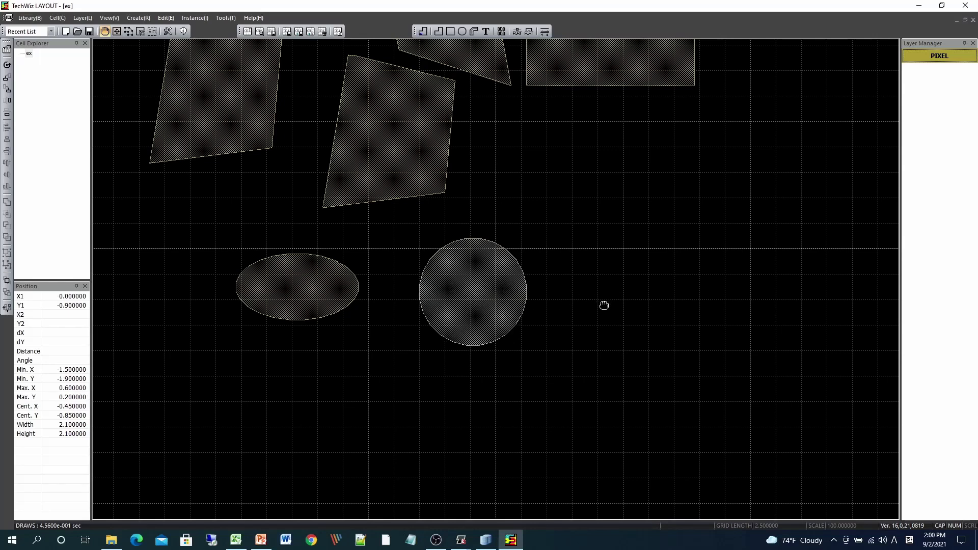
click(593, 345)
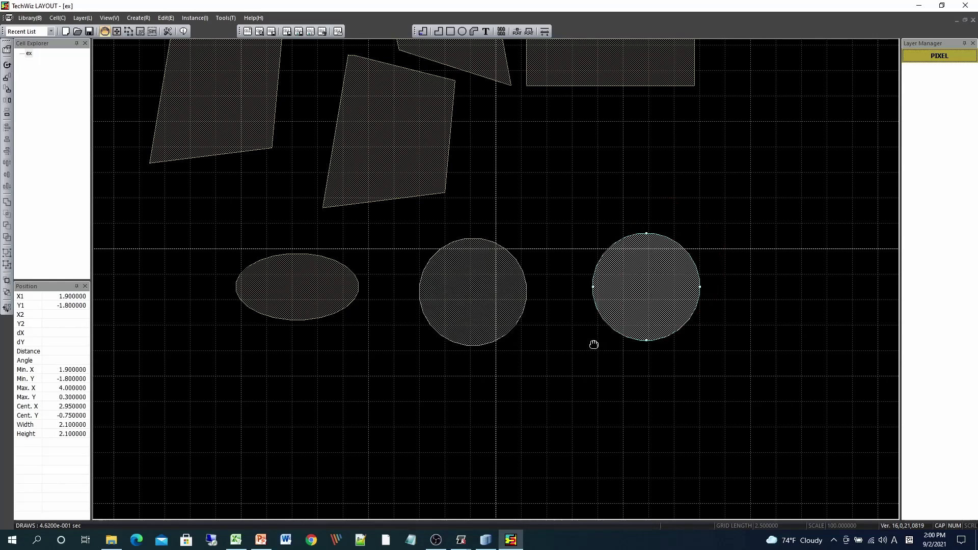
Set the number of segments of the original circle, just beside the ellipse, to 80 in its properties
click(469, 304)
right_click(469, 300)
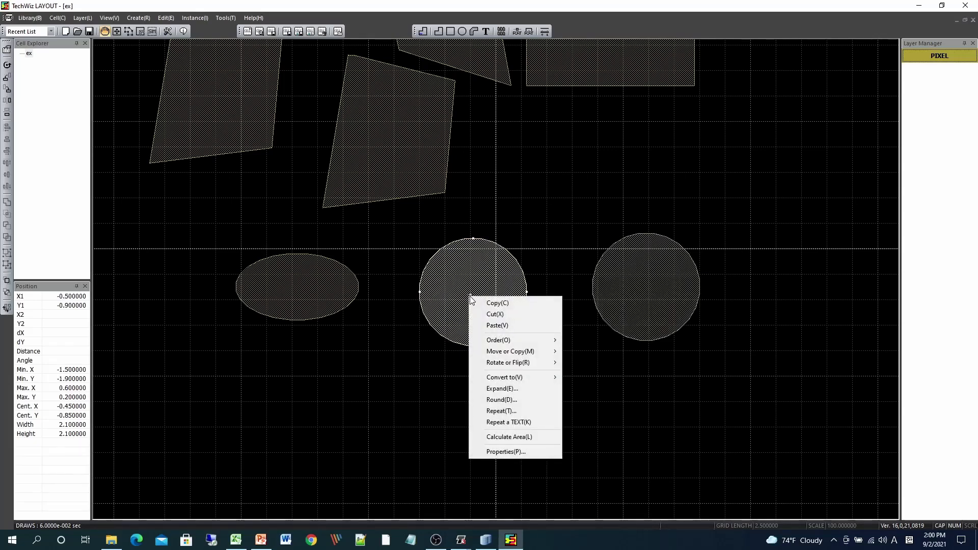
click(507, 451)
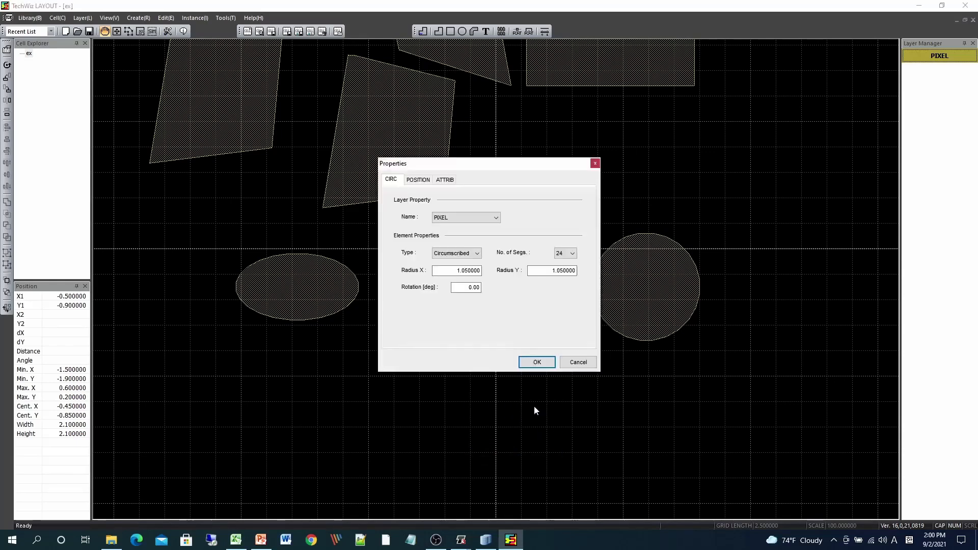
drag(499, 169, 314, 169)
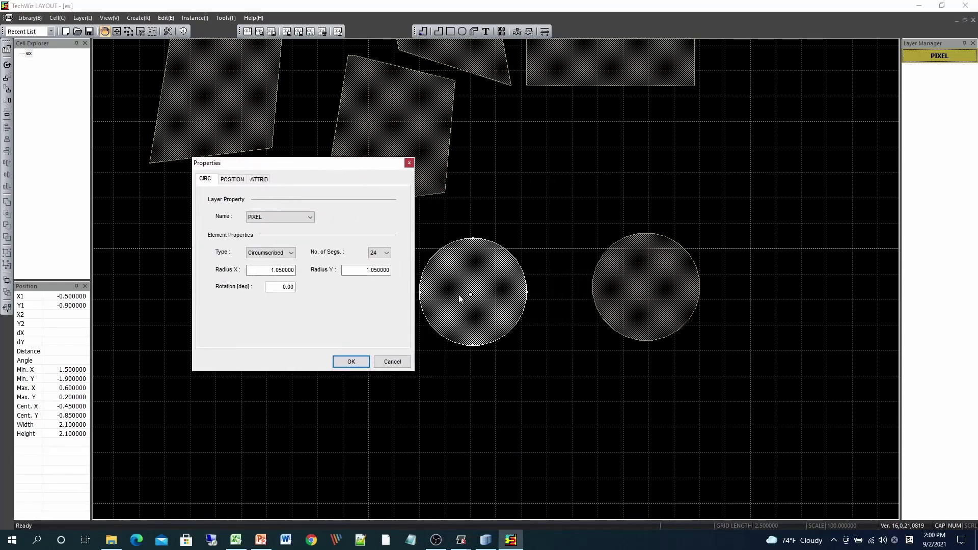
click(386, 254)
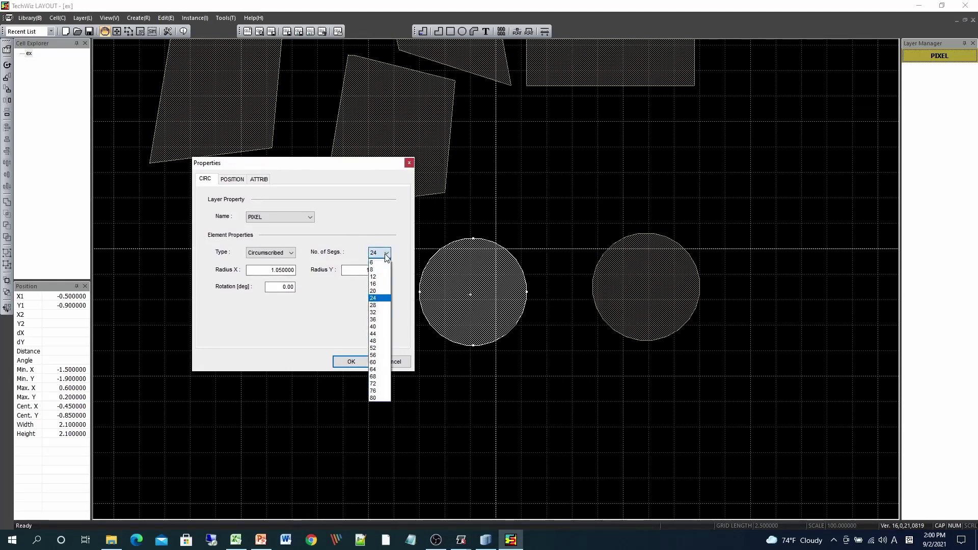
click(376, 397)
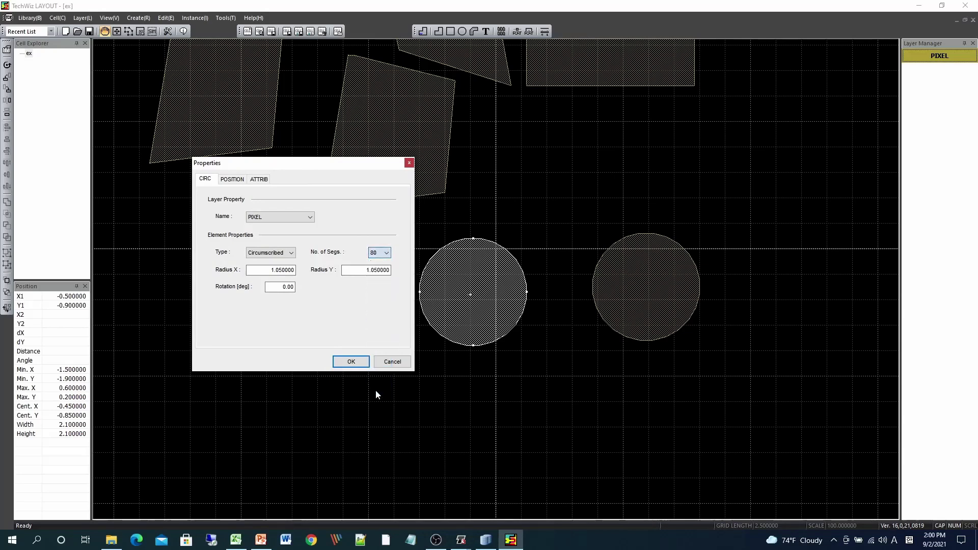
click(358, 363)
Set the copied circle's number of segments to 12 in its properties and deselect it
click(657, 297)
right_click(657, 298)
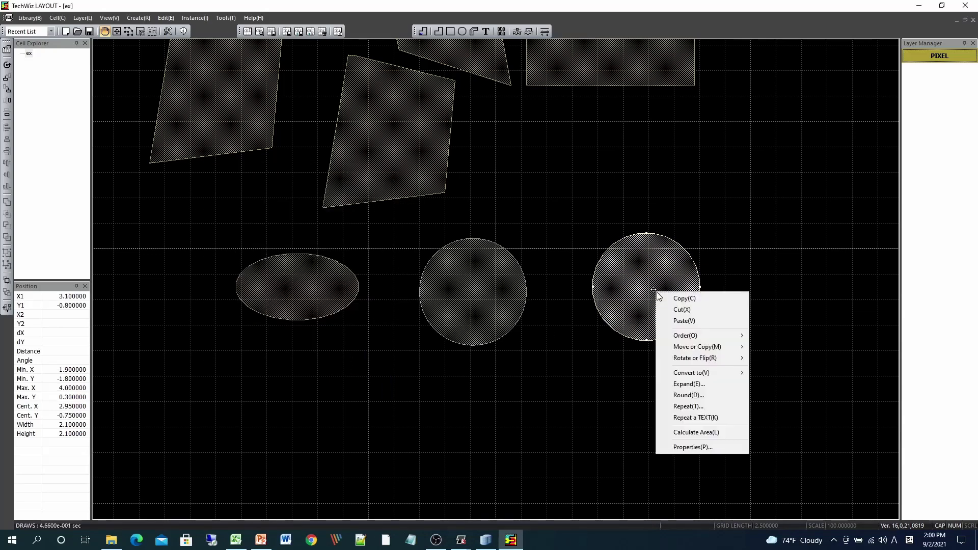
click(718, 448)
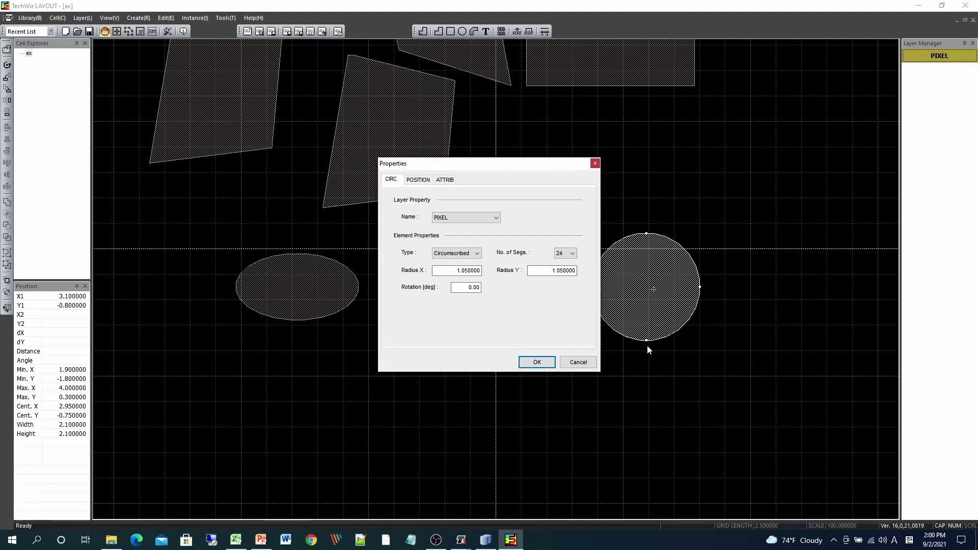
click(574, 253)
click(567, 280)
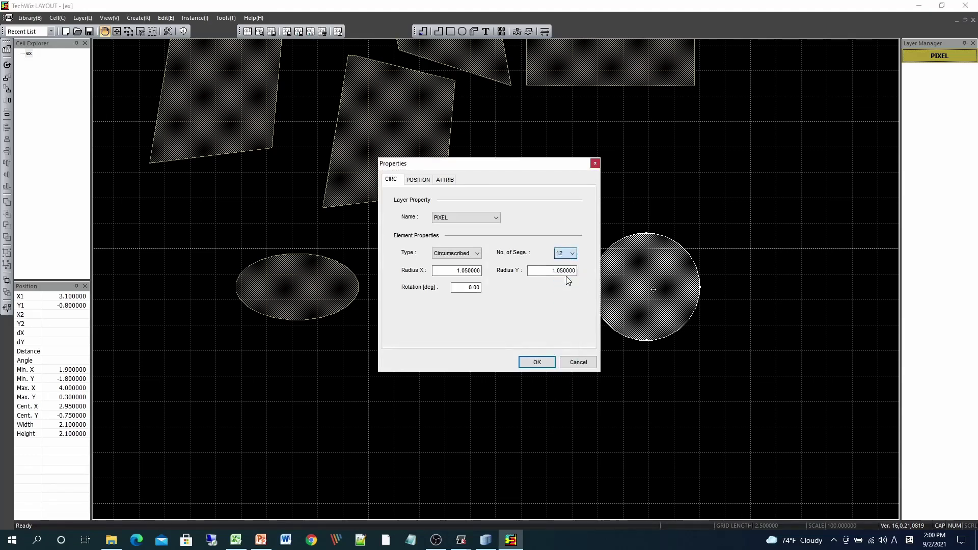
click(536, 362)
click(684, 402)
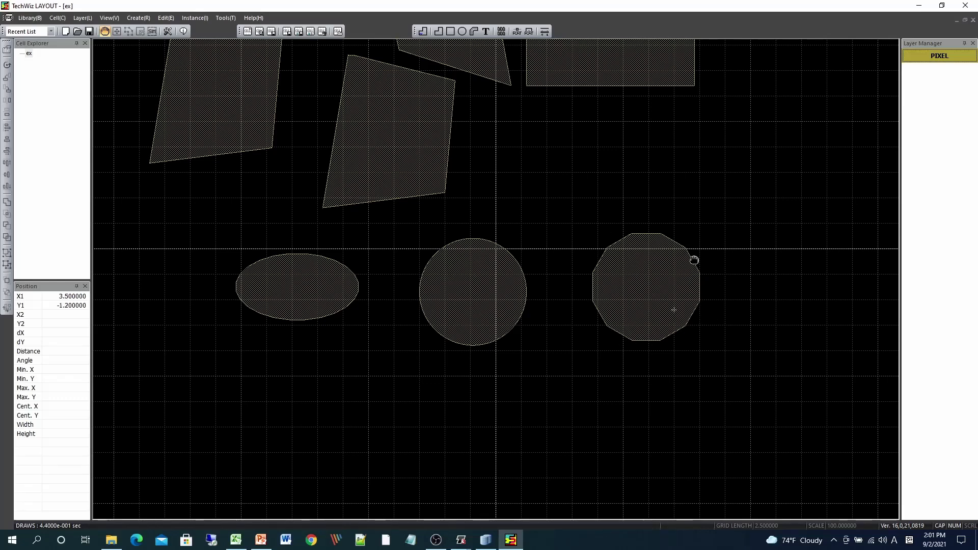
Draw a bent path above the 12-segment circle from (1.3, 1.0) through (1.3, 2.0) to about (3.2, 2.2)
click(475, 32)
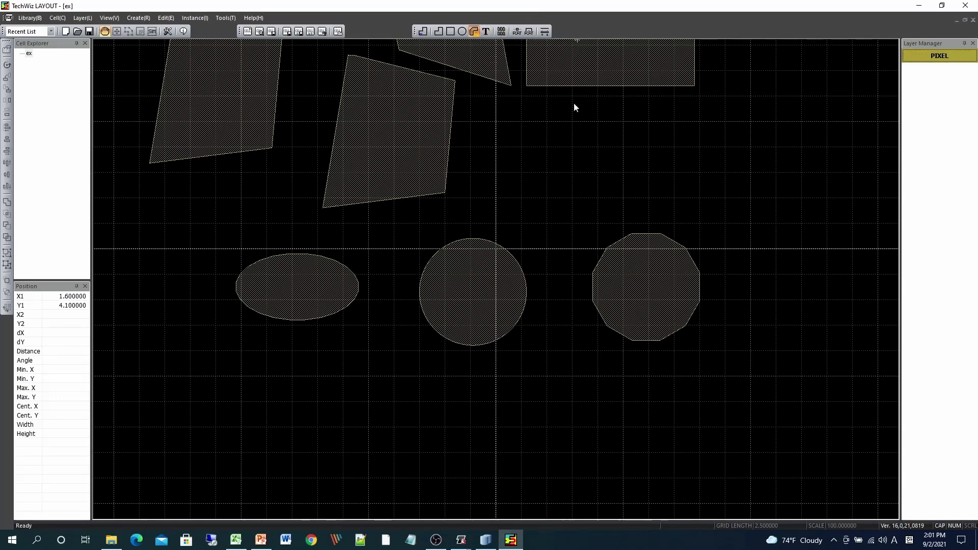
click(562, 198)
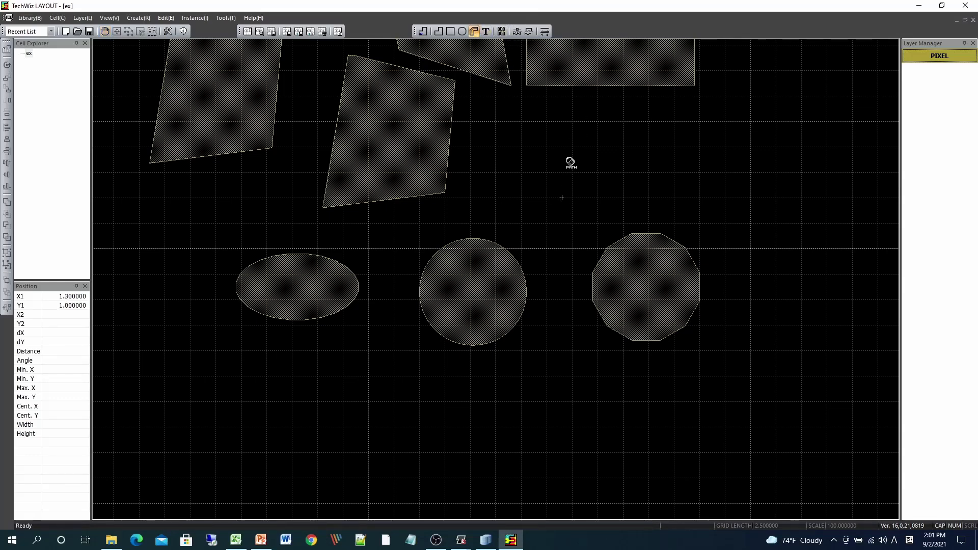
click(562, 147)
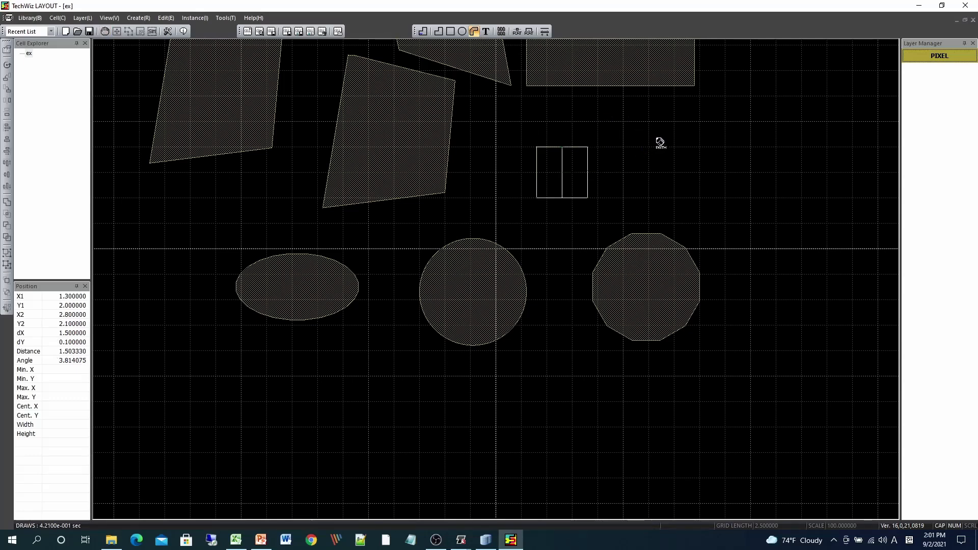
double_click(659, 138)
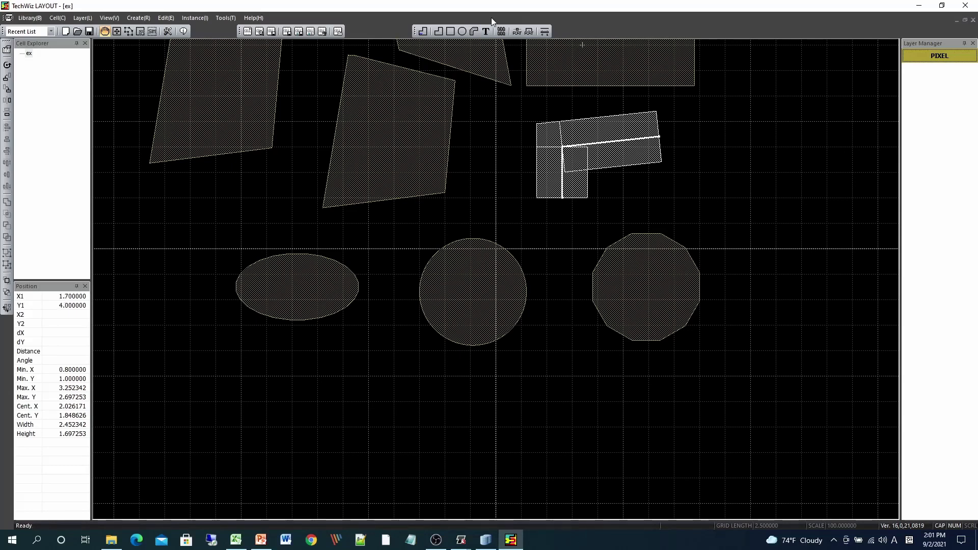
Place the text "ddddd" below the ellipse, centred near (-3.5, -2.8)
click(486, 34)
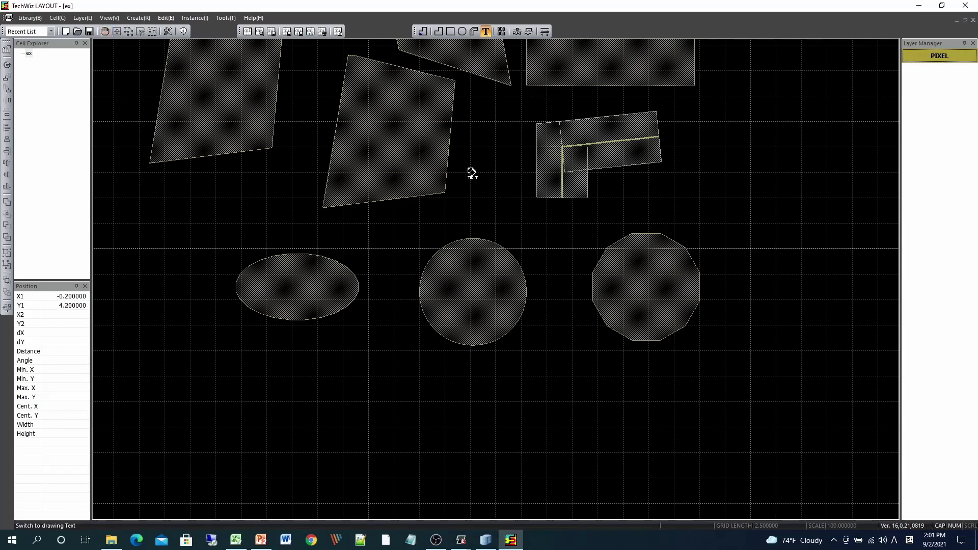
click(318, 391)
text(ddddd)
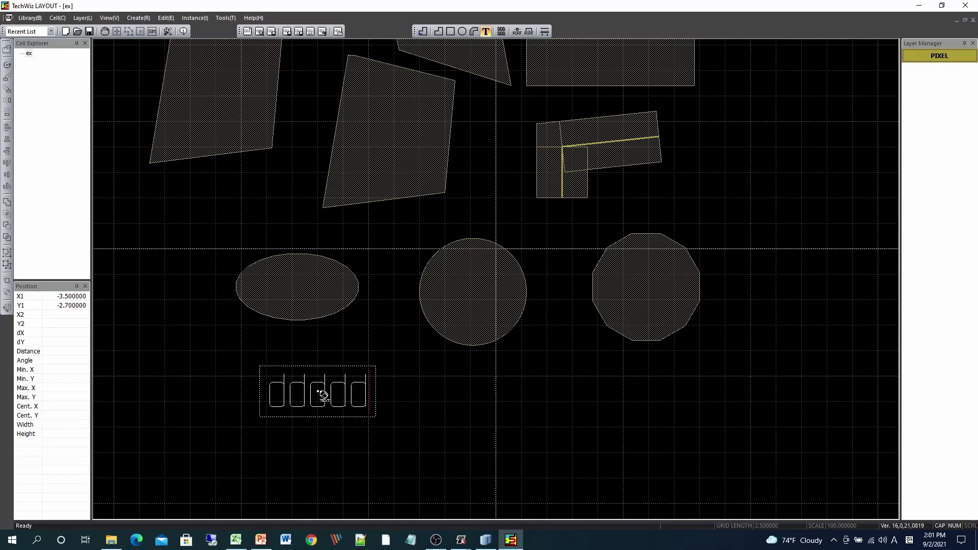
click(404, 422)
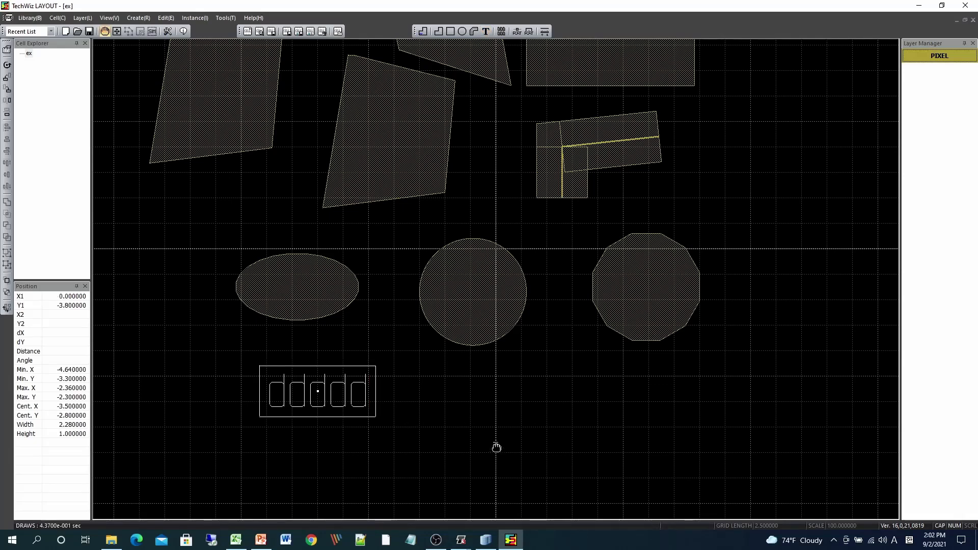
Draw a rectangle enclosing all the shapes from (-7.4, 8.5) to (5.7, -3.6), about 13.1 wide and 12.1 high
scroll(478, 404, down, 2)
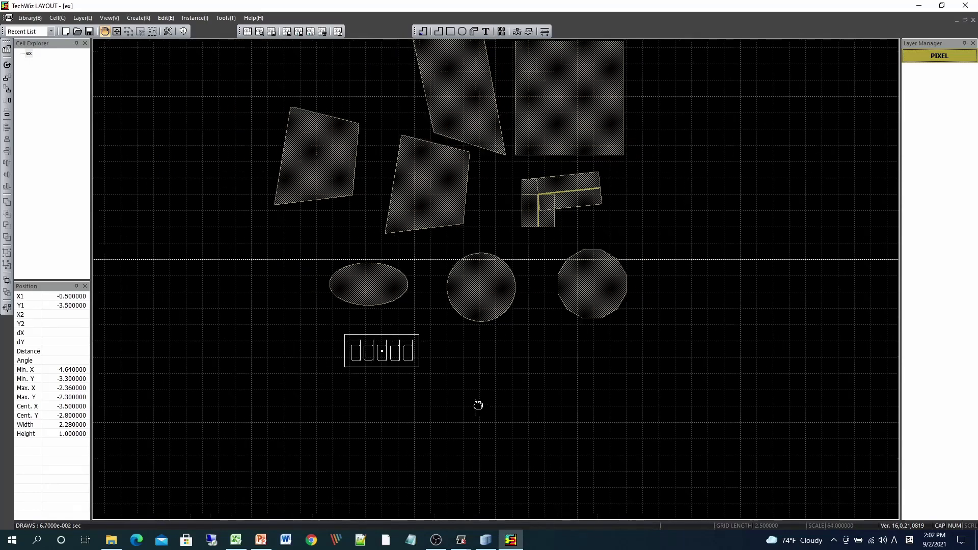
scroll(478, 405, down, 2)
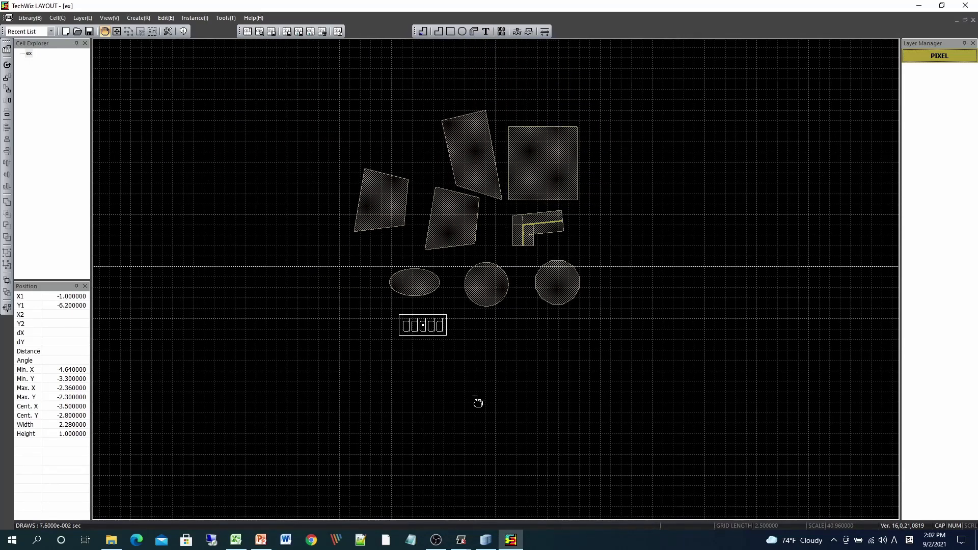
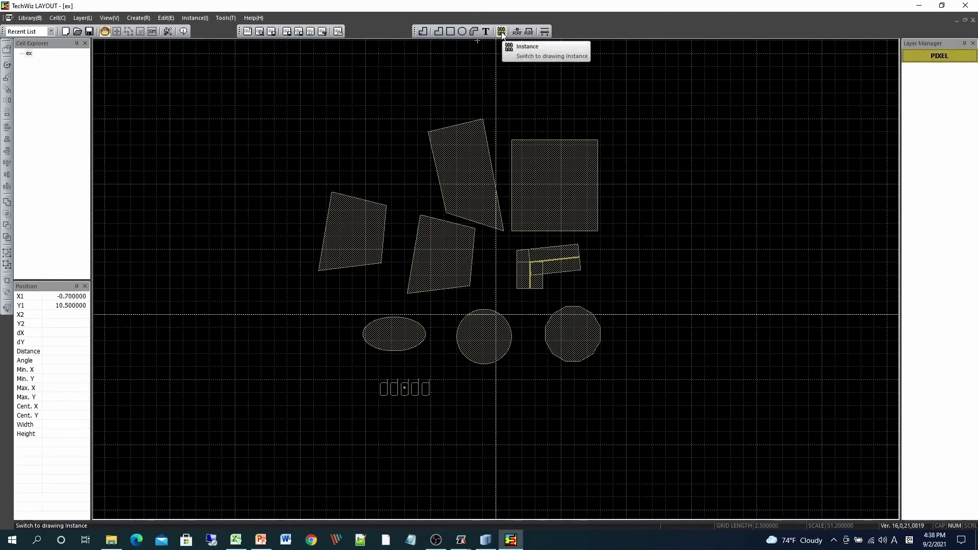
click(450, 31)
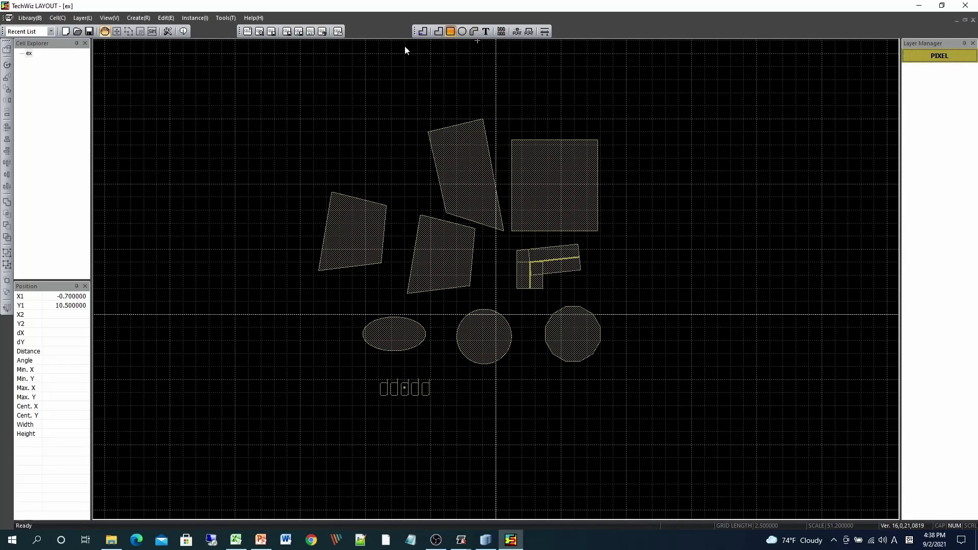
drag(302, 93, 644, 408)
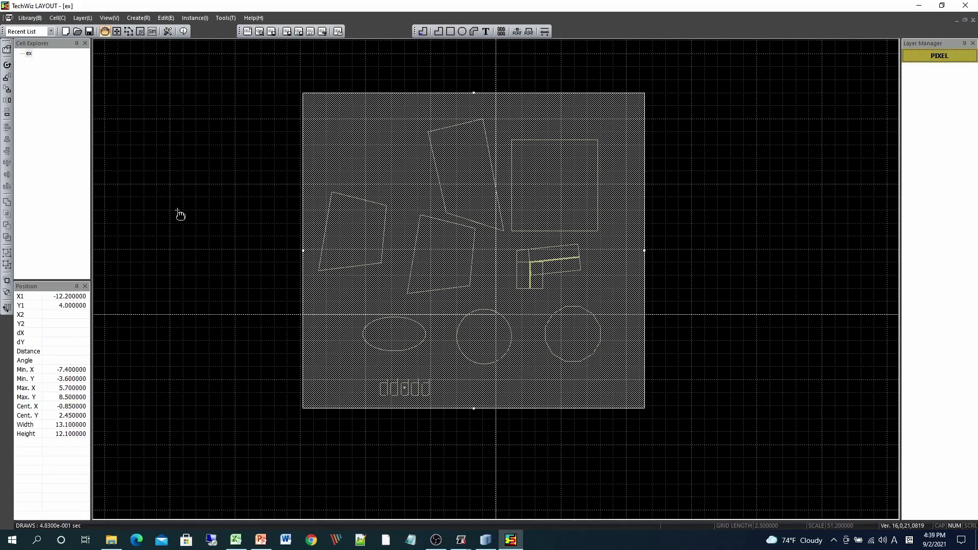
Create a new cell named ex2 in the library
right_click(46, 113)
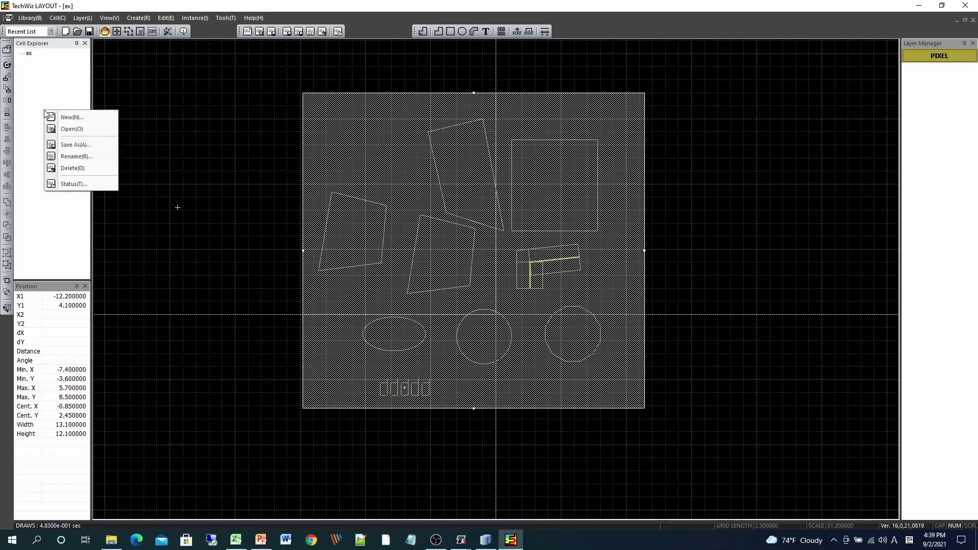
click(71, 118)
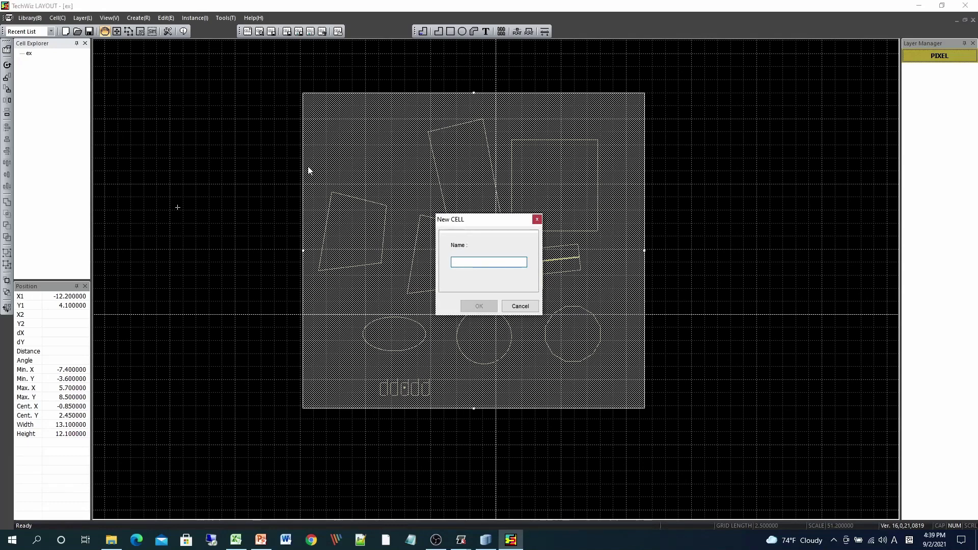
text(ex2)
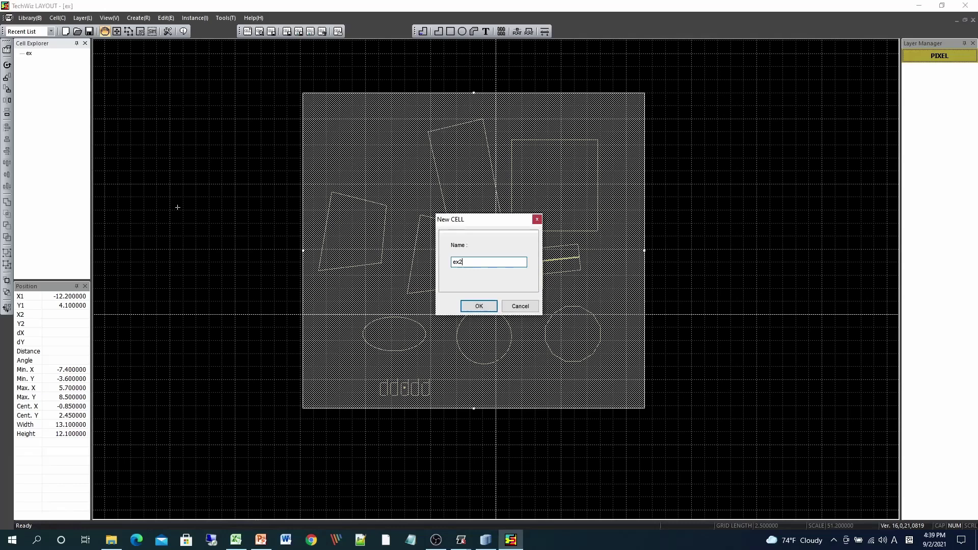
key(Return)
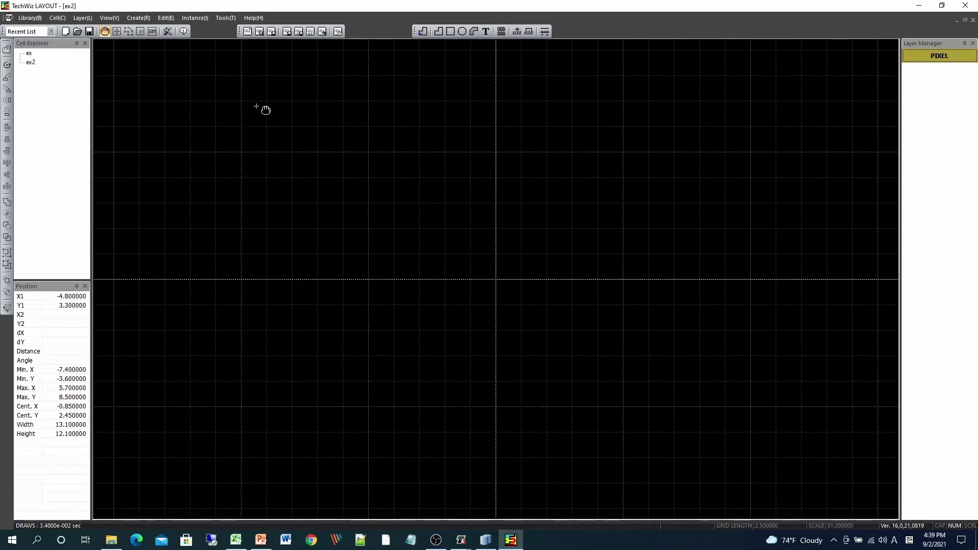
Define an array reference of cell ex with 3 columns and 3 rows in cell ex2
click(502, 31)
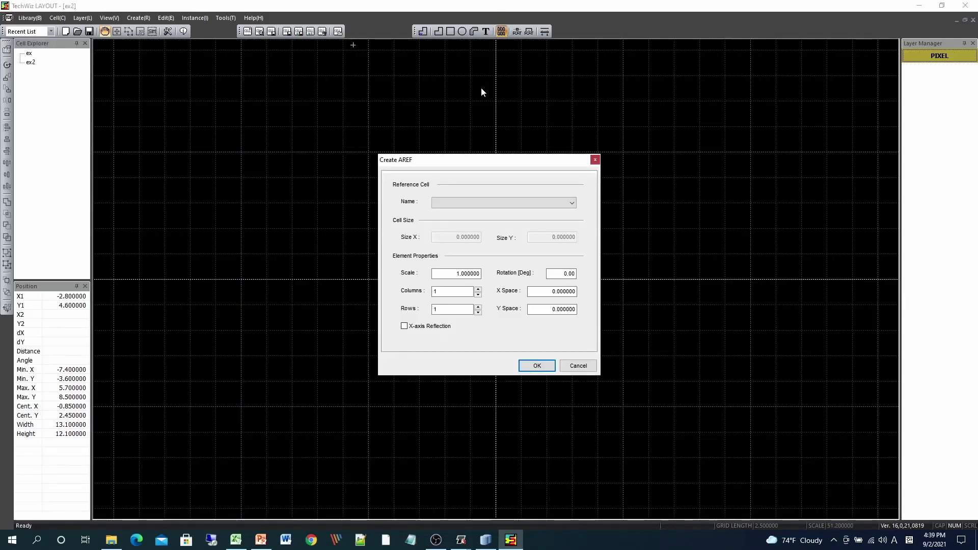
drag(486, 163, 469, 123)
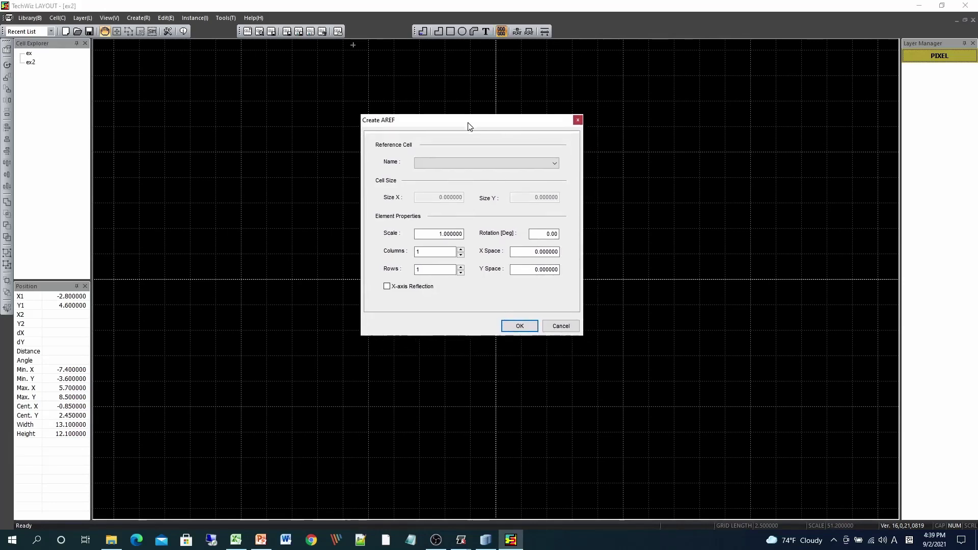
click(456, 164)
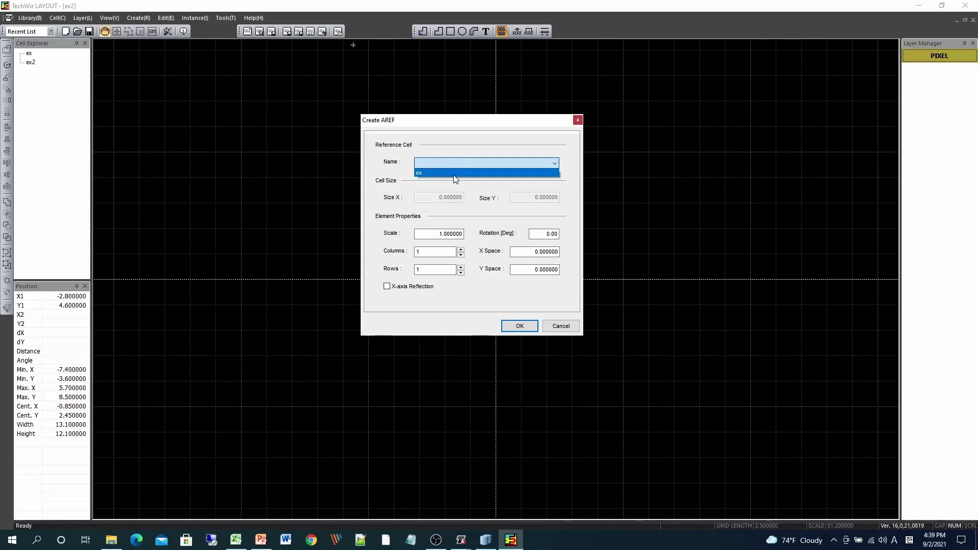
click(454, 174)
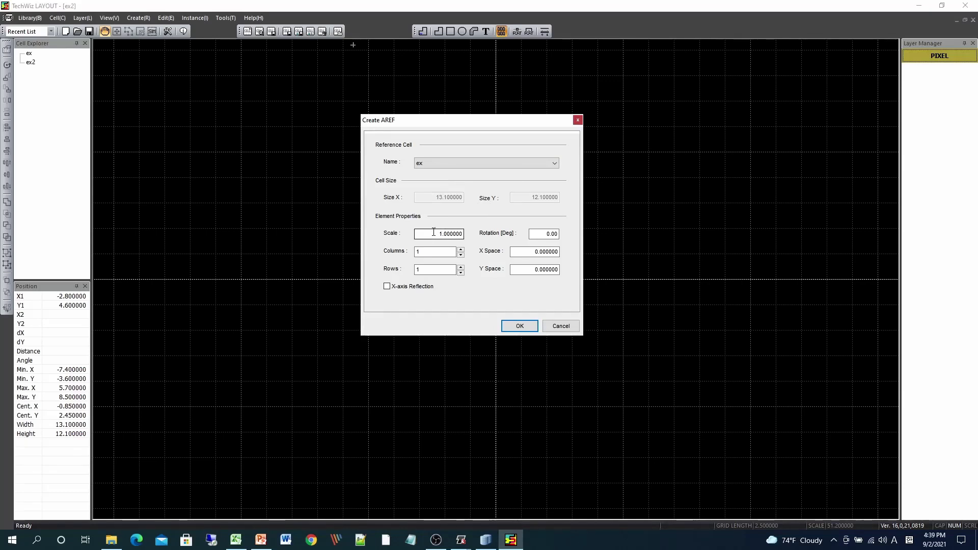
click(433, 252)
double_click(460, 251)
click(515, 327)
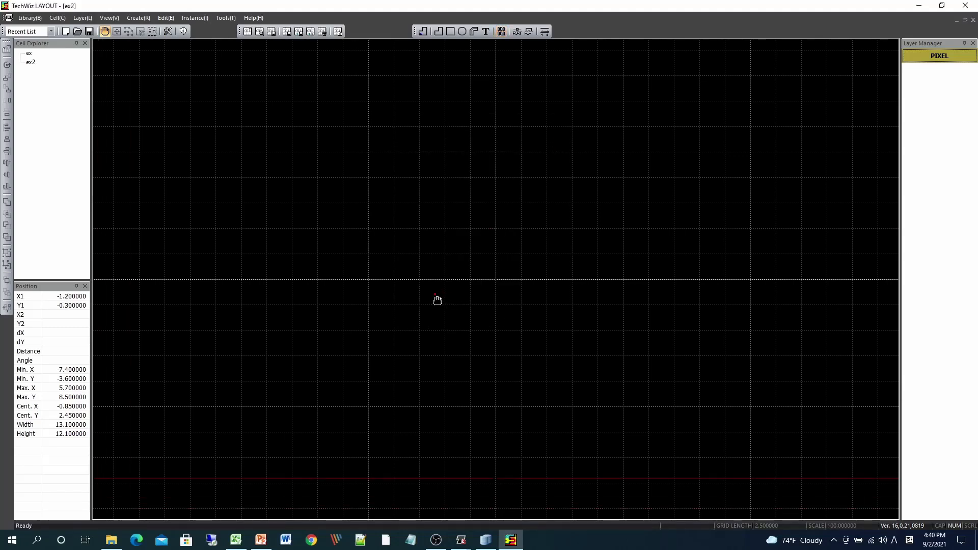
Place two 3 by 3 arrays of cell ex side by side, centred near (-228.4, 9.7) and (-169.8, 10.8)
scroll(411, 300, down, 6)
scroll(498, 286, down, 6)
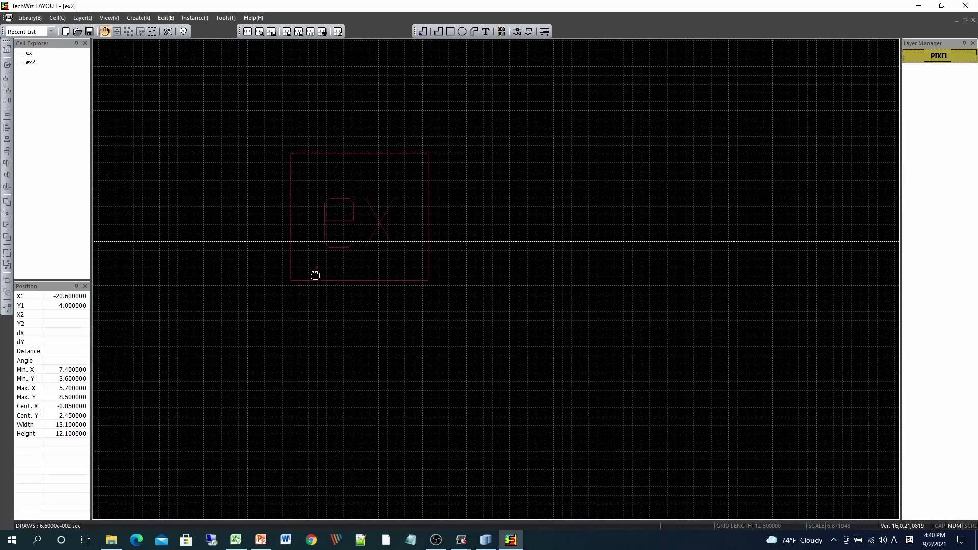
scroll(300, 271, up, 2)
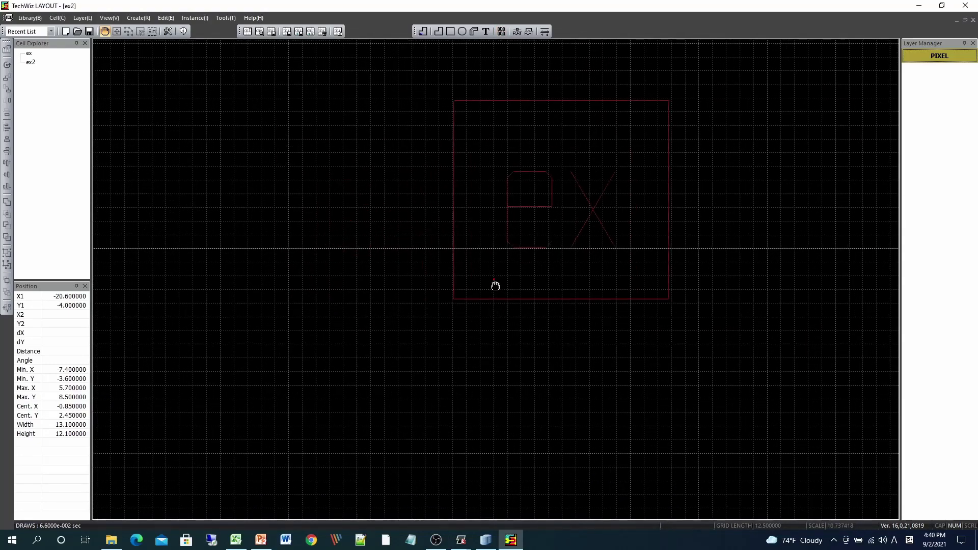
click(273, 281)
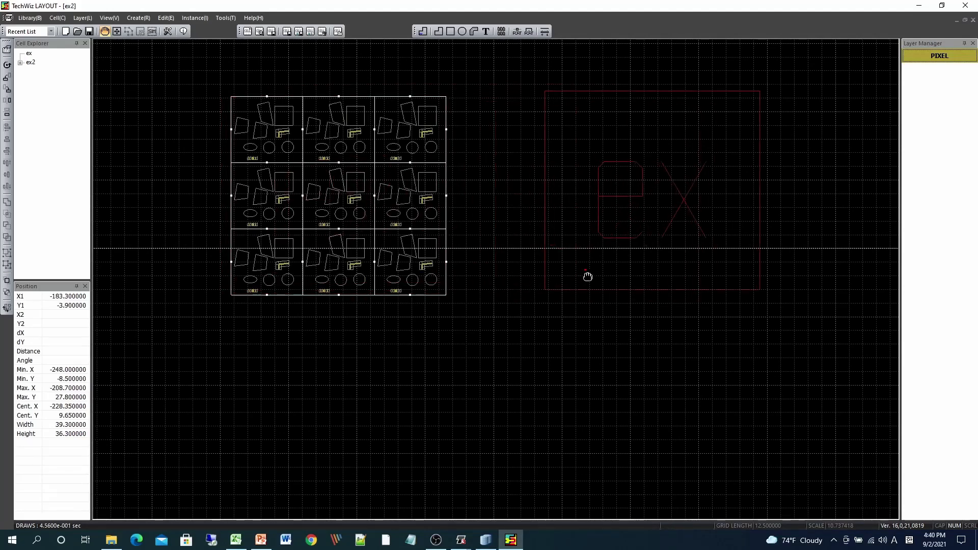
click(593, 275)
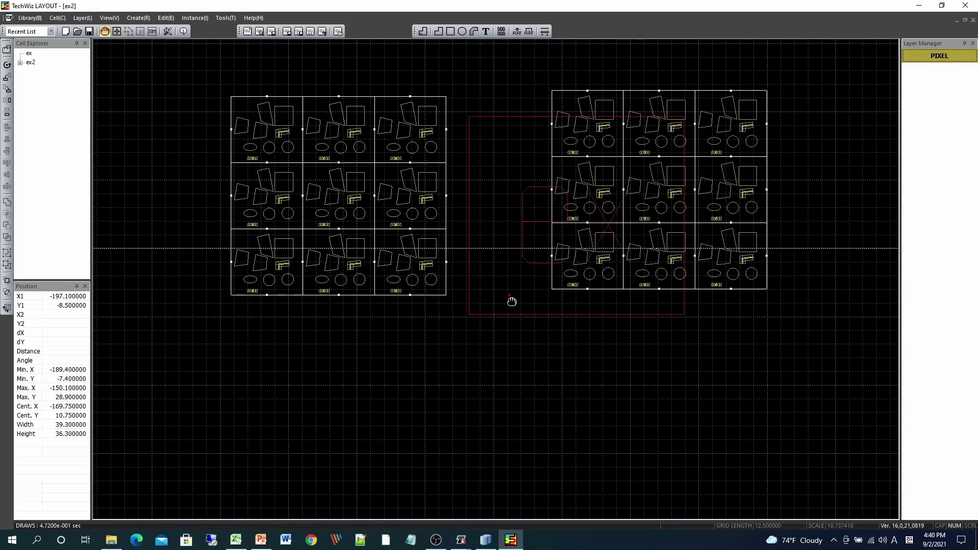
key(Escape)
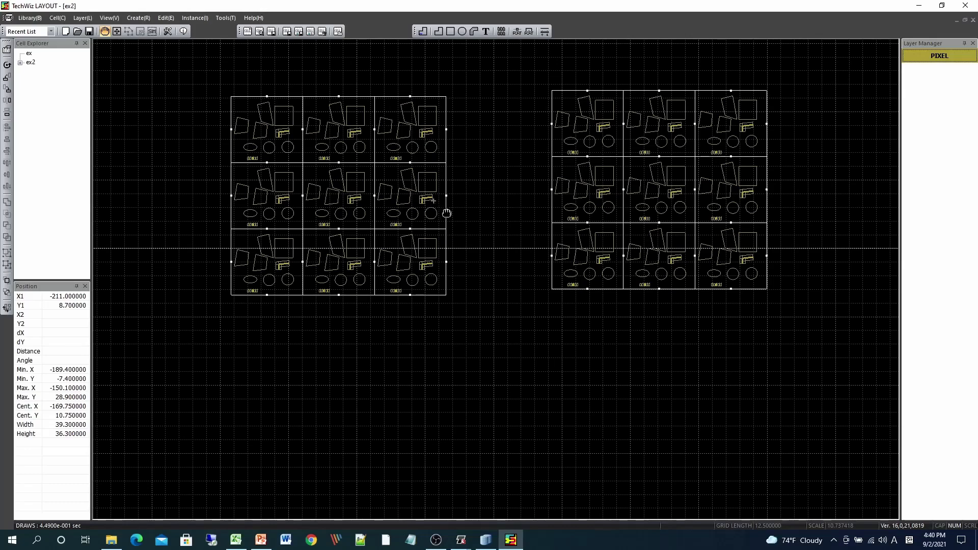
Delete the enclosing rectangle, the three polygons, the smaller rectangle and the bent path from cell ex
double_click(28, 54)
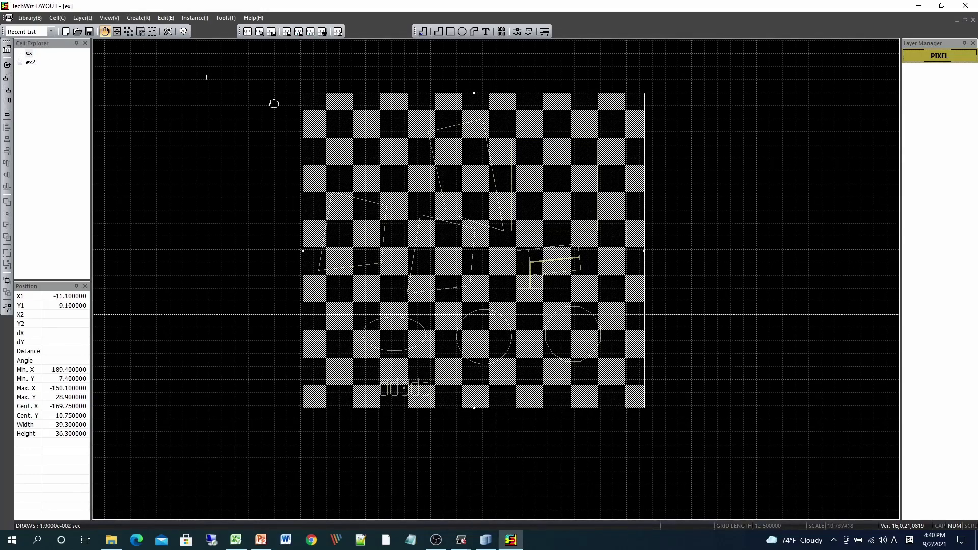
click(378, 135)
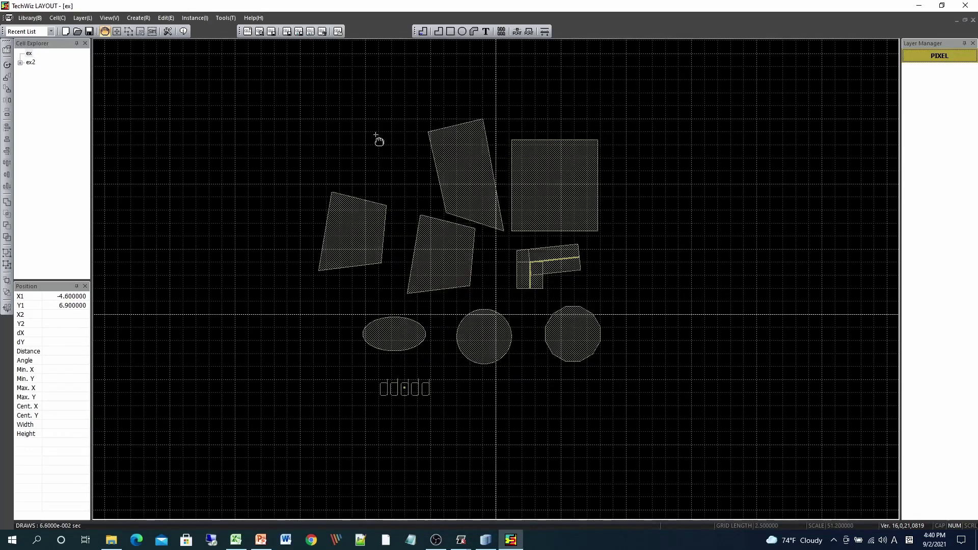
click(654, 293)
click(271, 125)
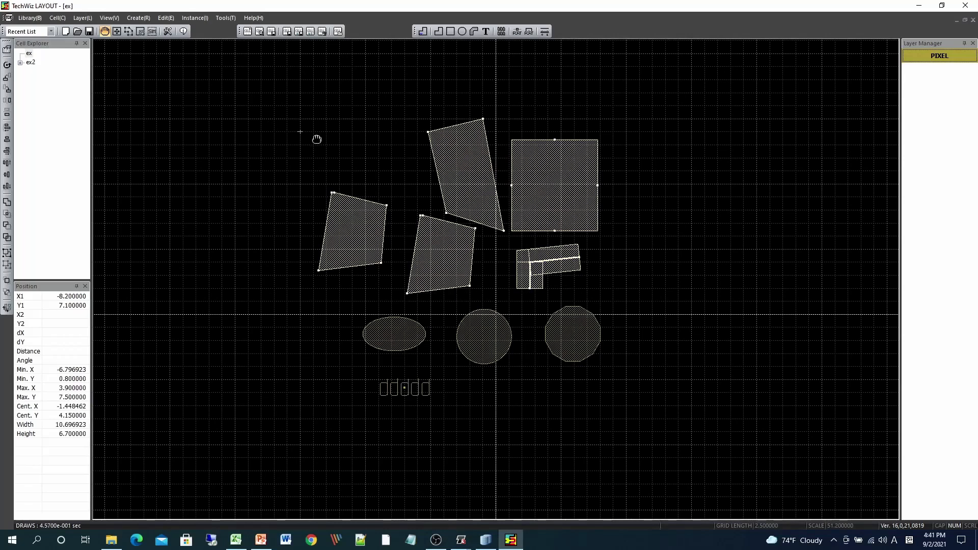
key(Delete)
Delete the "ddddd" text below the ellipse in cell ex and open cell ex2
click(483, 422)
click(329, 374)
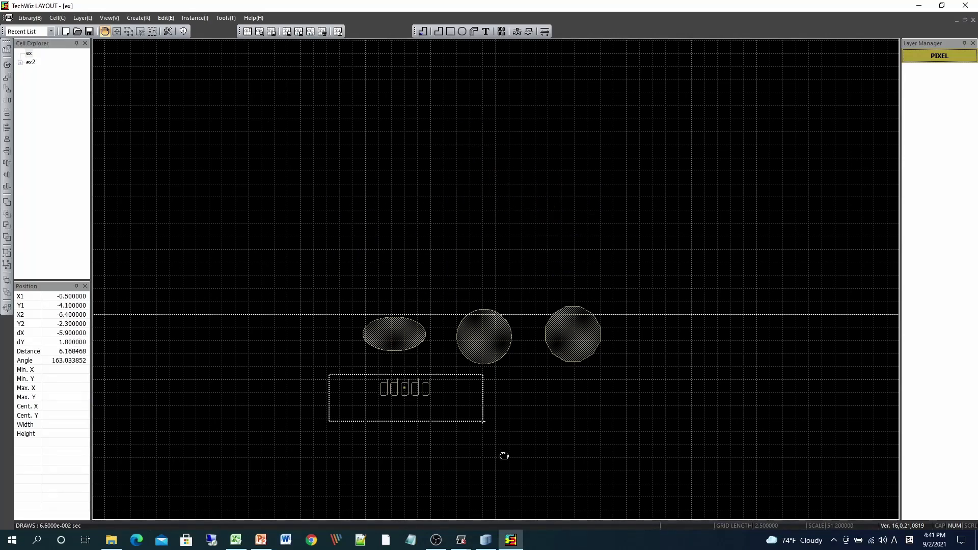
click(586, 446)
key(Delete)
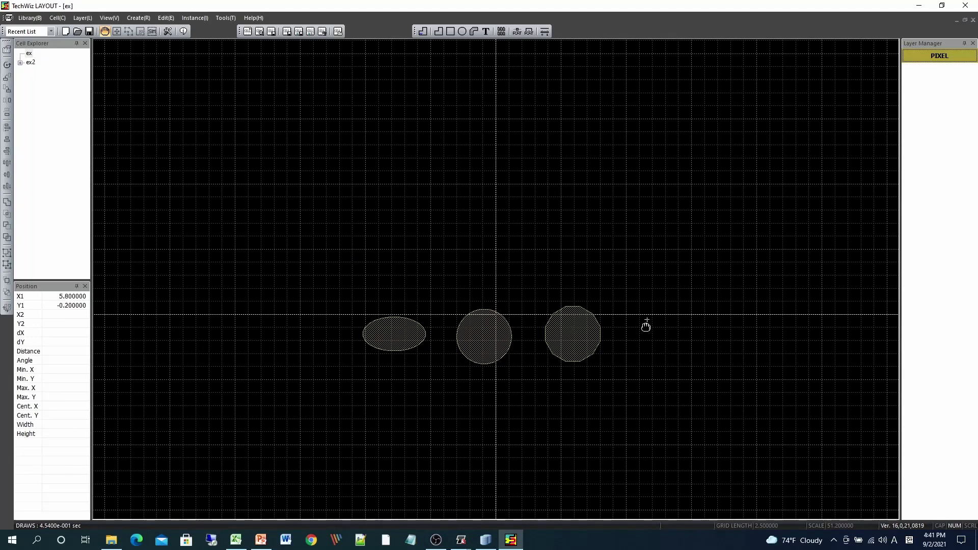
double_click(30, 63)
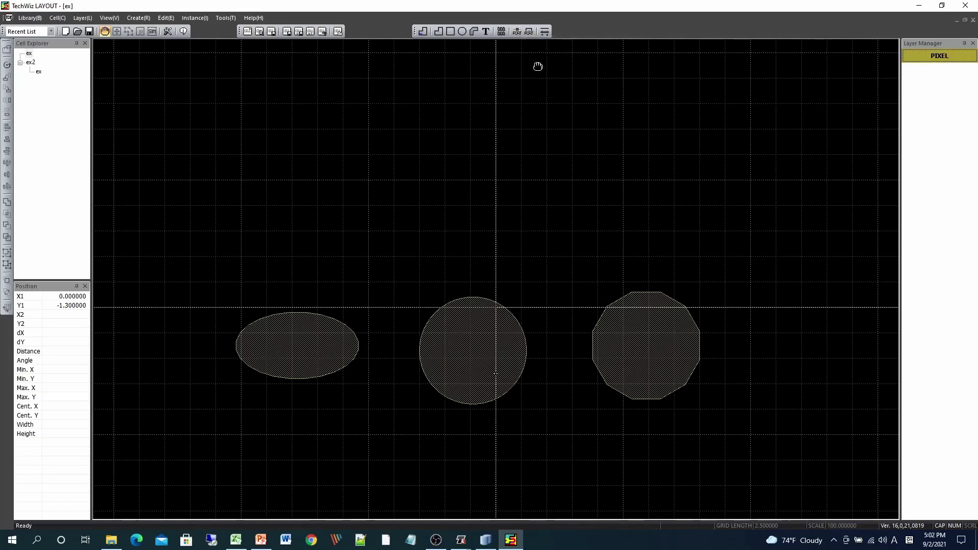
In cell ex, measure with the ruler from the ellipse's left edge through the middle circle's right edge to the 12-segment circle's right edge
click(543, 32)
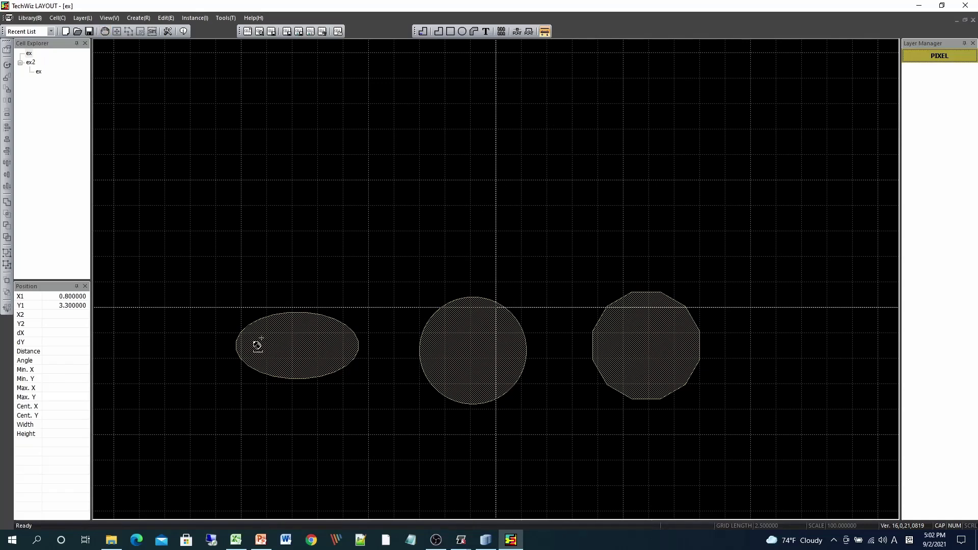
click(235, 345)
click(526, 346)
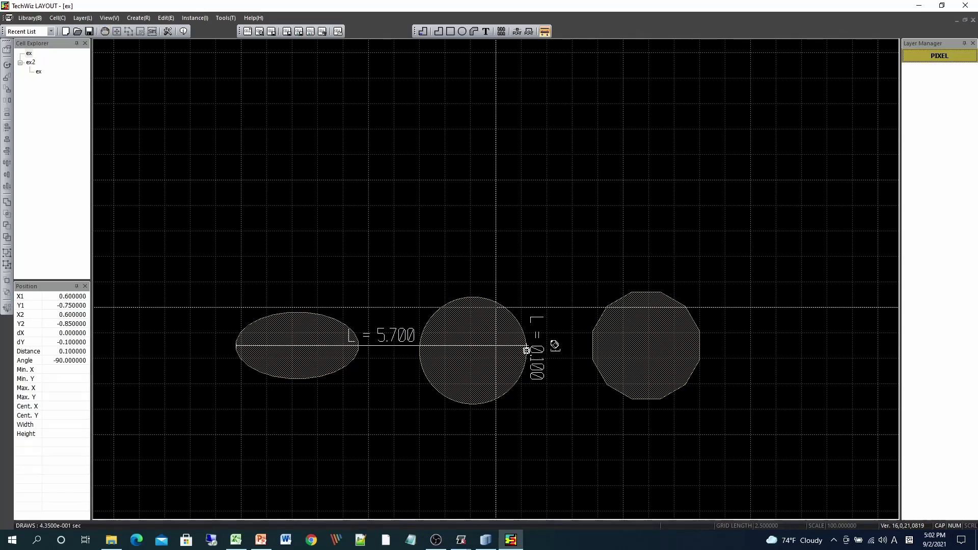
double_click(701, 347)
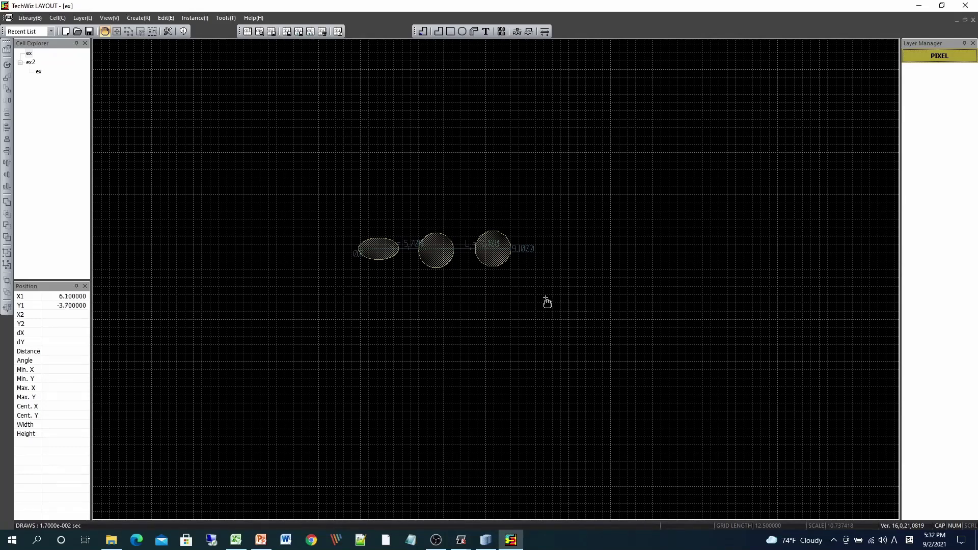
Delete the ellipse, both circles and the ruler dimensions from cell ex
drag(657, 314, 310, 199)
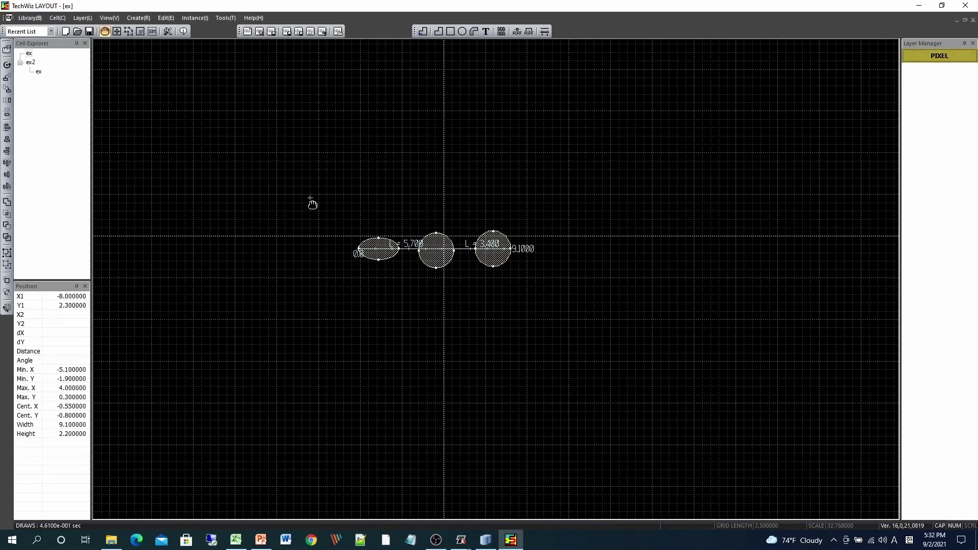
key(Delete)
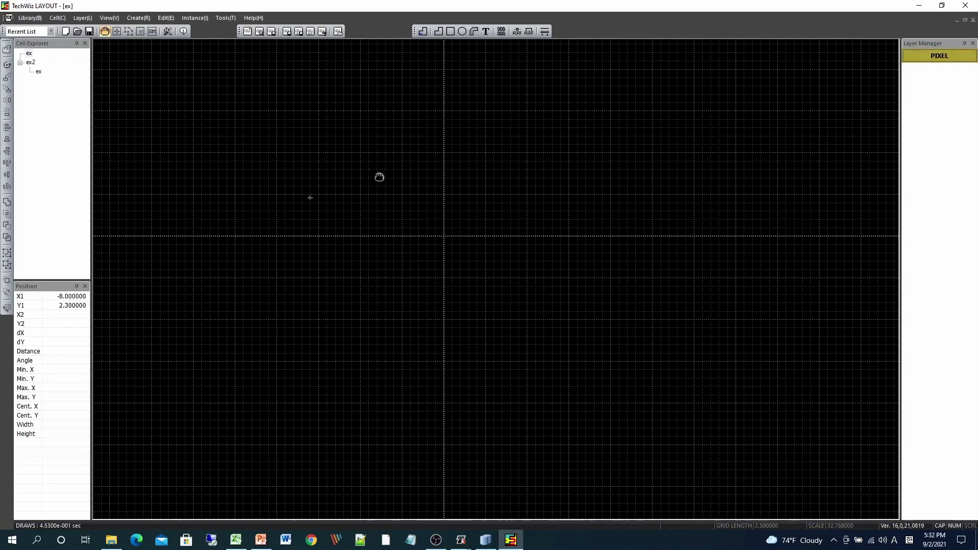
Set up LAYER001 as a layer named COMMON with purpose METAL, metal type COMMON and the colour Cyan
right_click(942, 81)
click(940, 86)
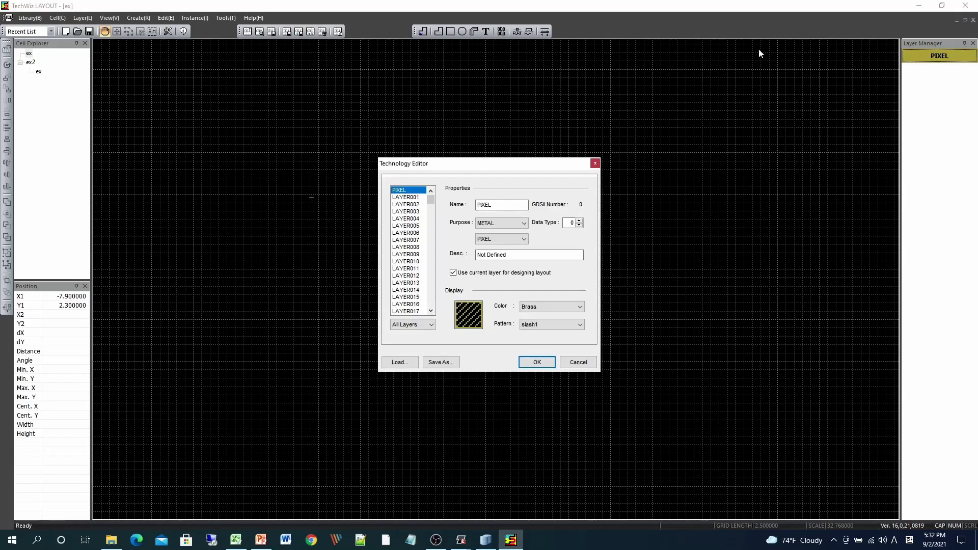
click(402, 197)
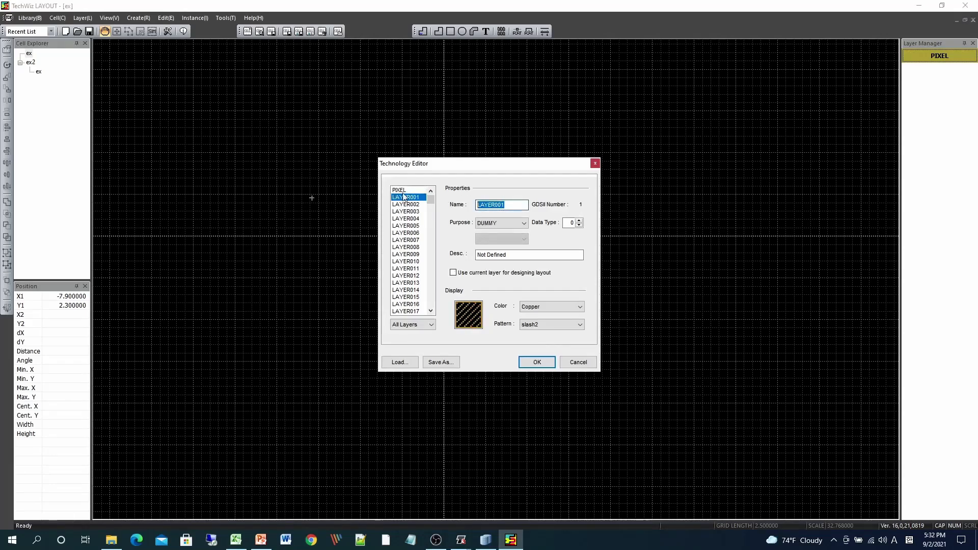
text(COMMON)
click(523, 223)
click(502, 253)
click(502, 239)
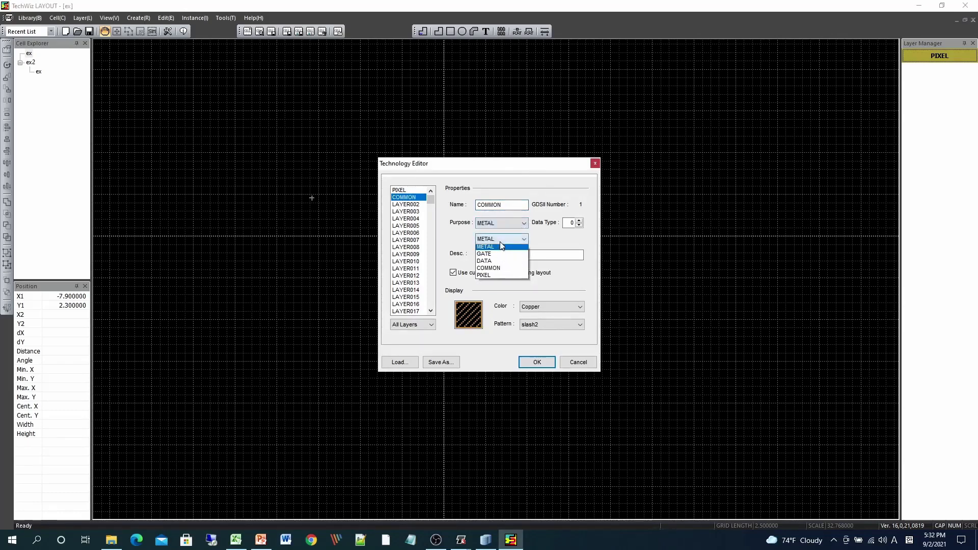
click(497, 278)
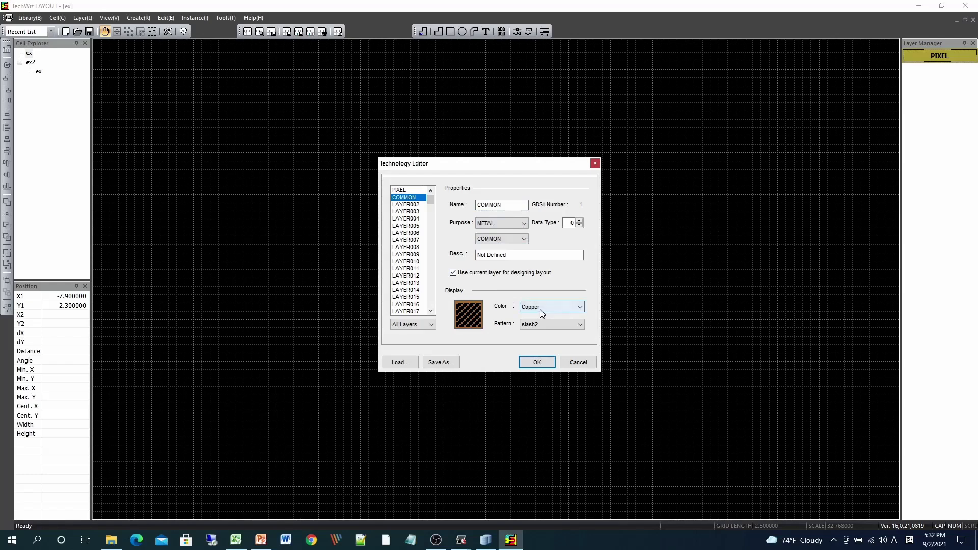
click(540, 308)
click(537, 332)
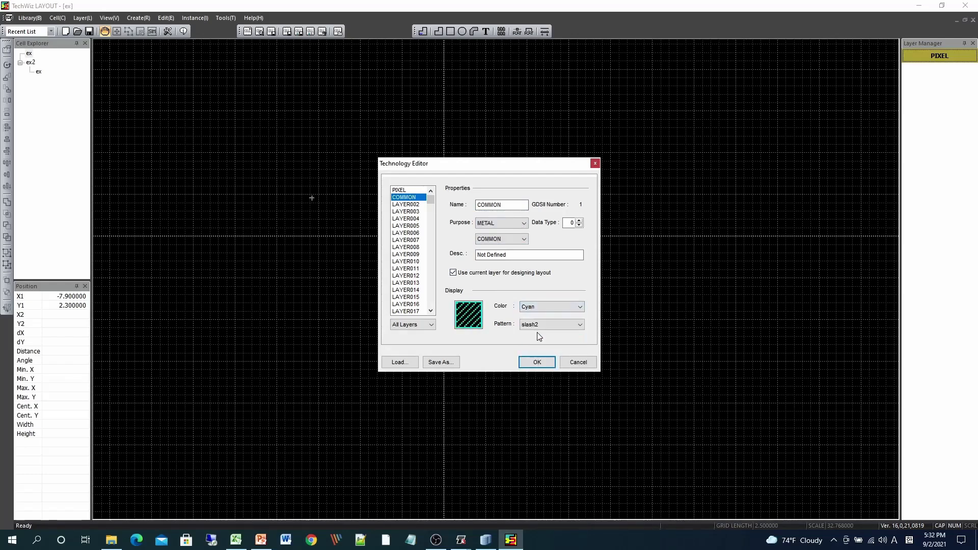
click(535, 362)
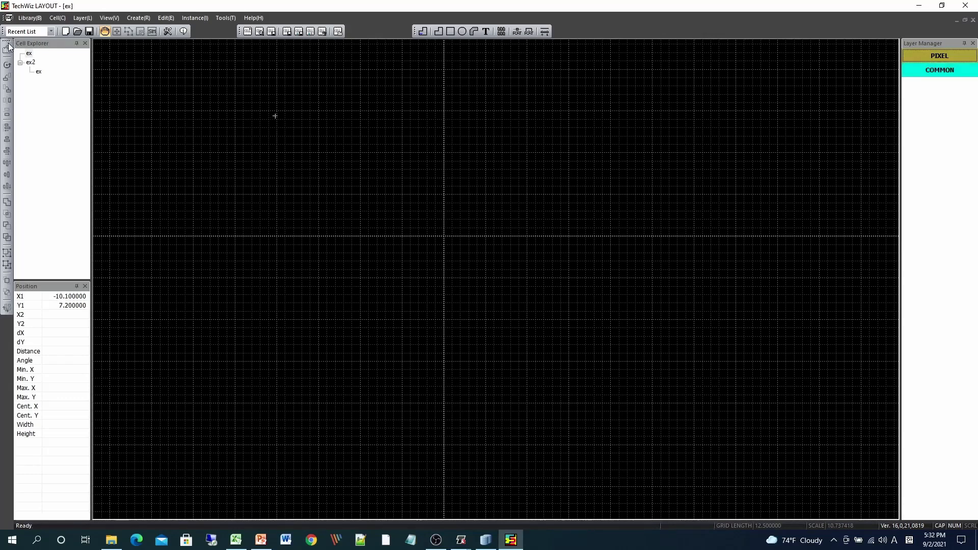
Float the Element tools over the canvas and draw a PIXEL rectangle from (-17.8, 5.1) to (-1.0, 0.3), about 16.8 by 4.8
drag(7, 43, 165, 65)
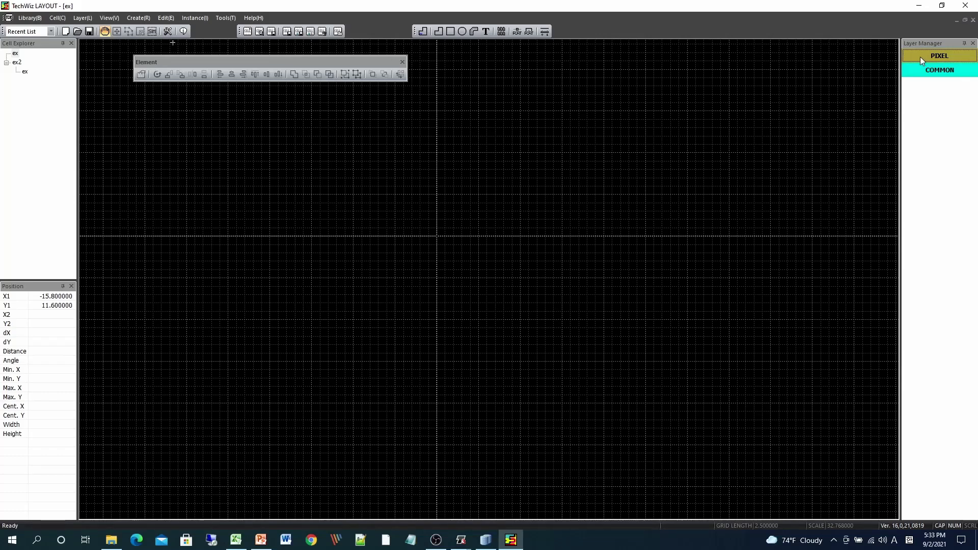
click(450, 32)
drag(140, 151, 420, 231)
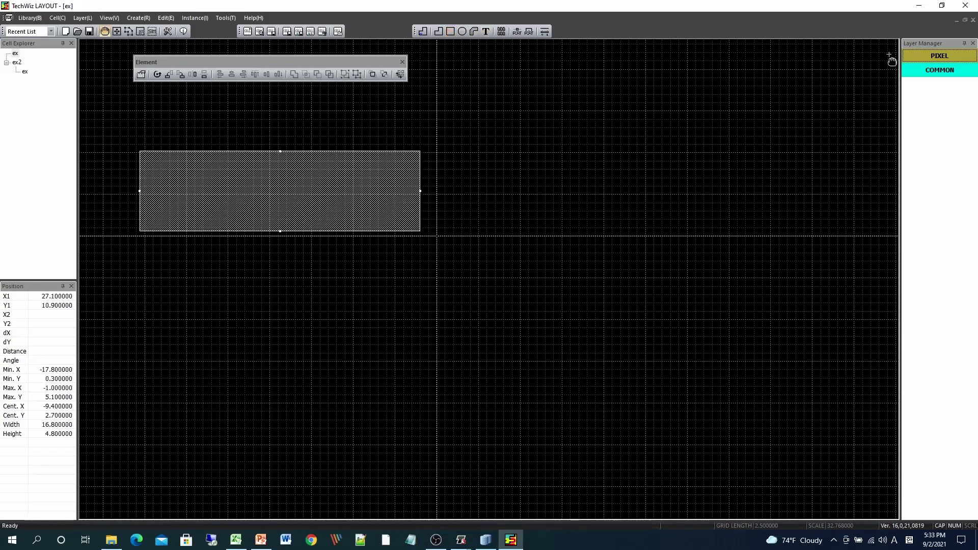
Draw a rectangle on the COMMON layer overlapping the PIXEL rectangle's right end, from (-5.7, 7.2) to (2.0, -3.1), about 7.7 by 10.3
click(923, 69)
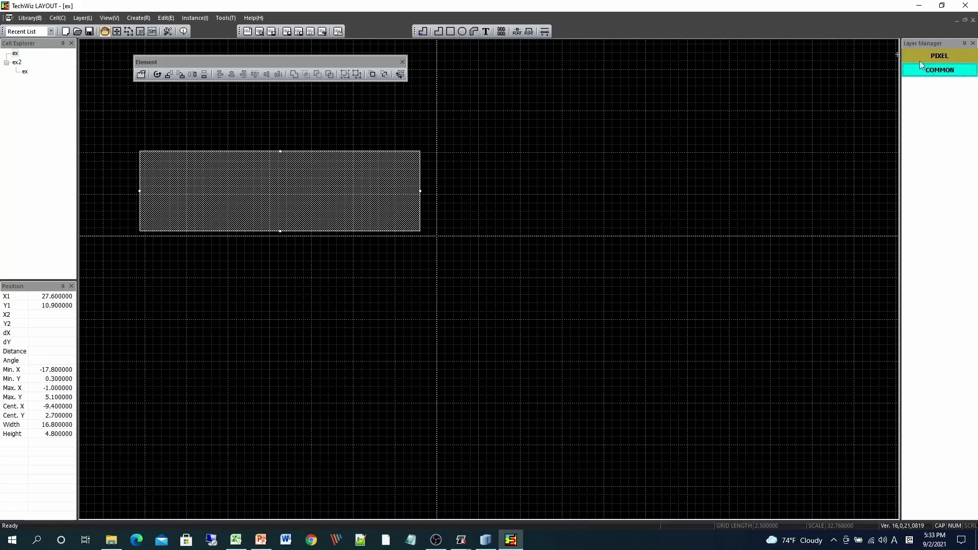
click(450, 31)
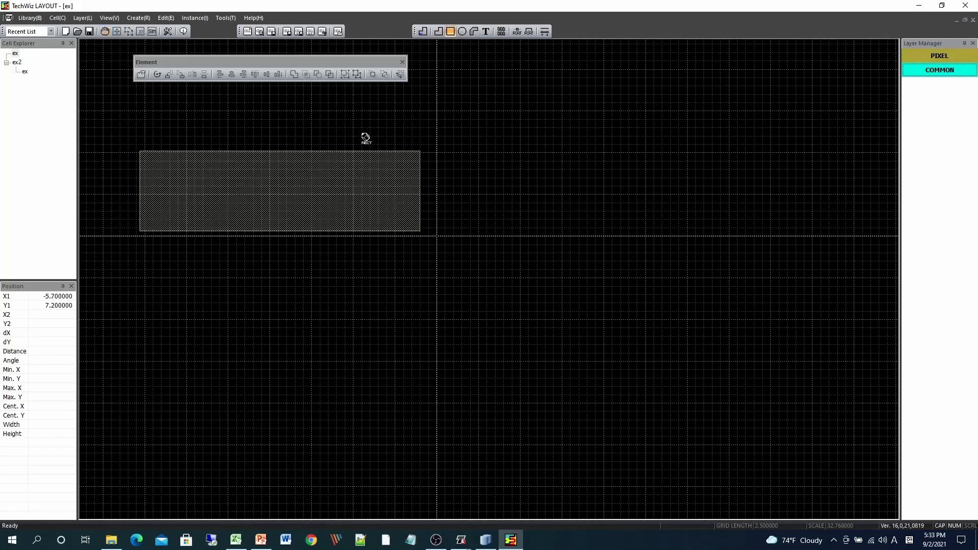
click(475, 292)
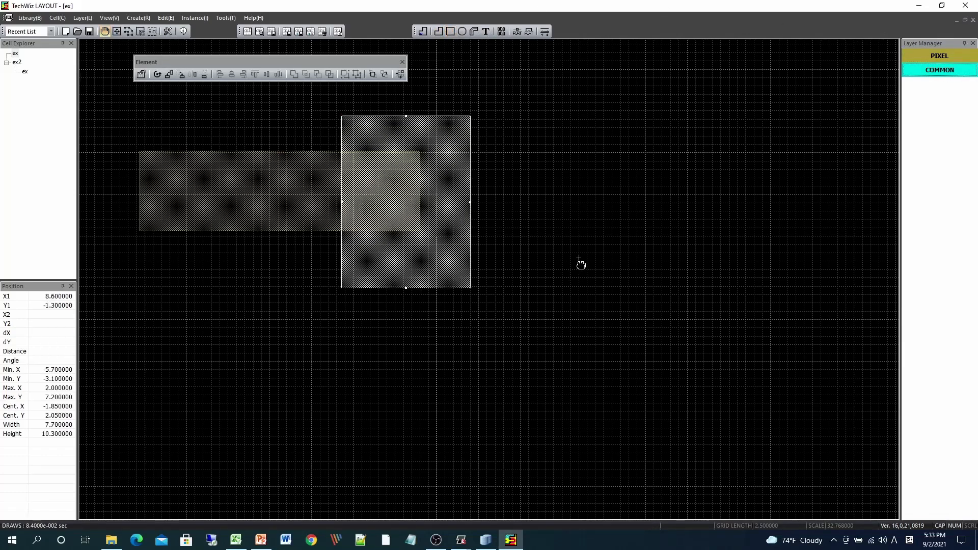
Paste three copies of the overlapping PIXEL and COMMON rectangle pair, arranging them with the original in a two-by-two layout
scroll(577, 264, down, 1)
scroll(577, 265, down, 1)
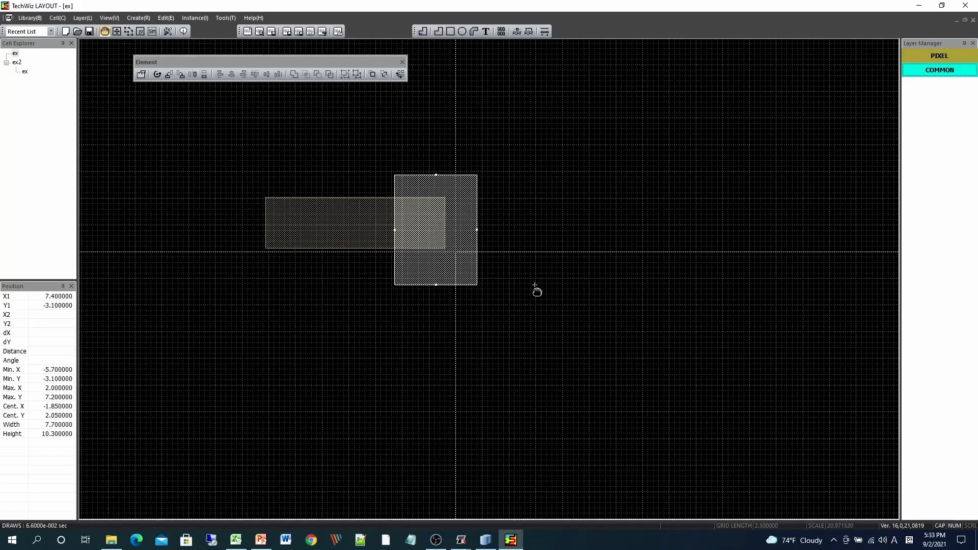
key(Left)
key(Left)
key(Right)
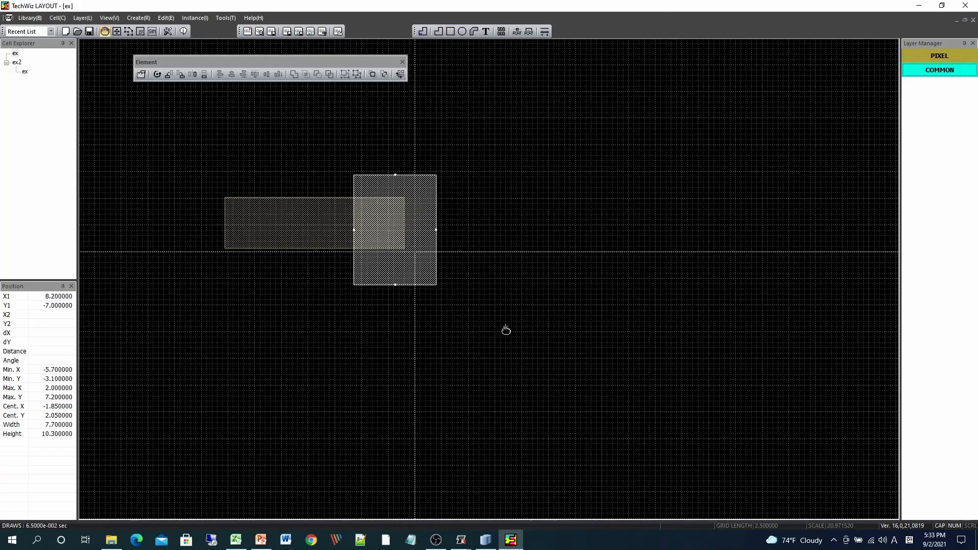
mouse_move(555, 368)
mouse_down()
mouse_move(528, 366)
mouse_move(198, 146)
mouse_up()
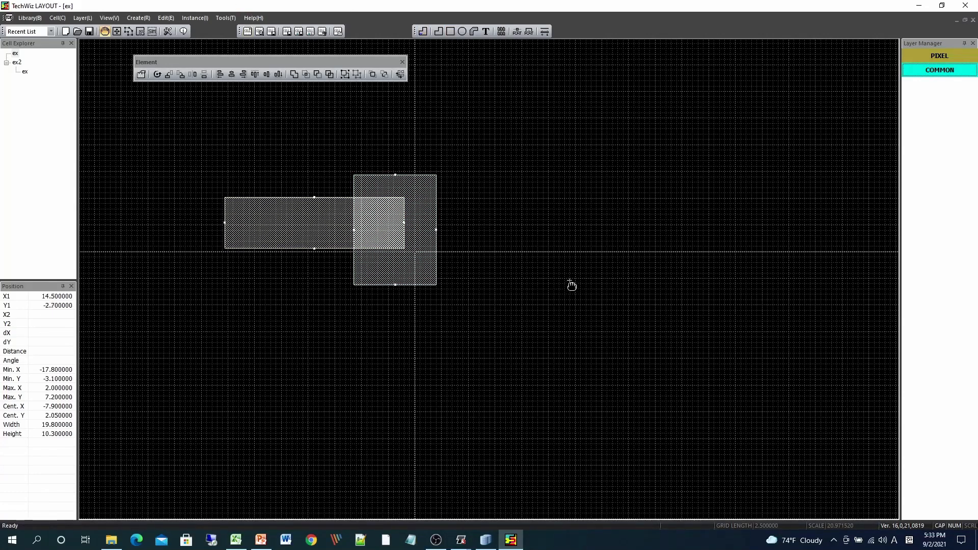
key(ctrl+v)
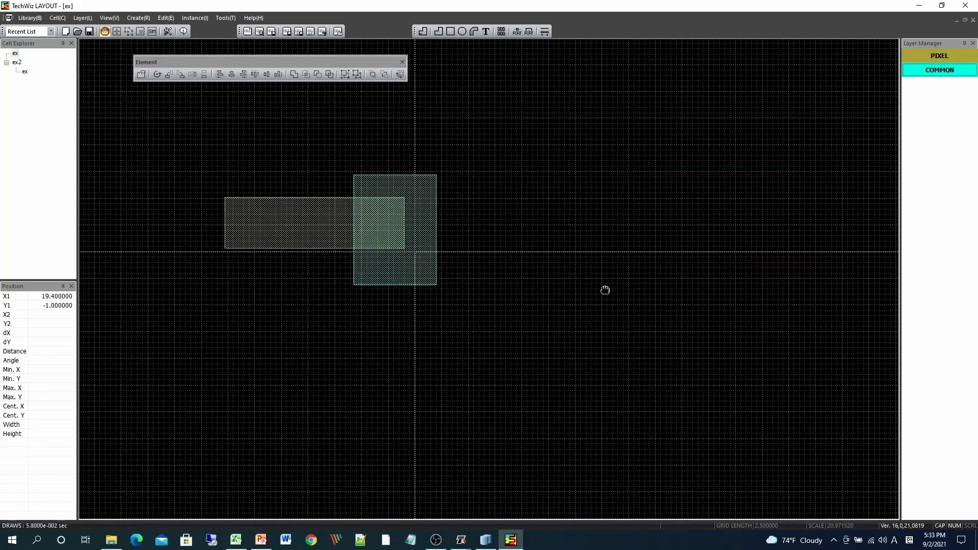
click(565, 289)
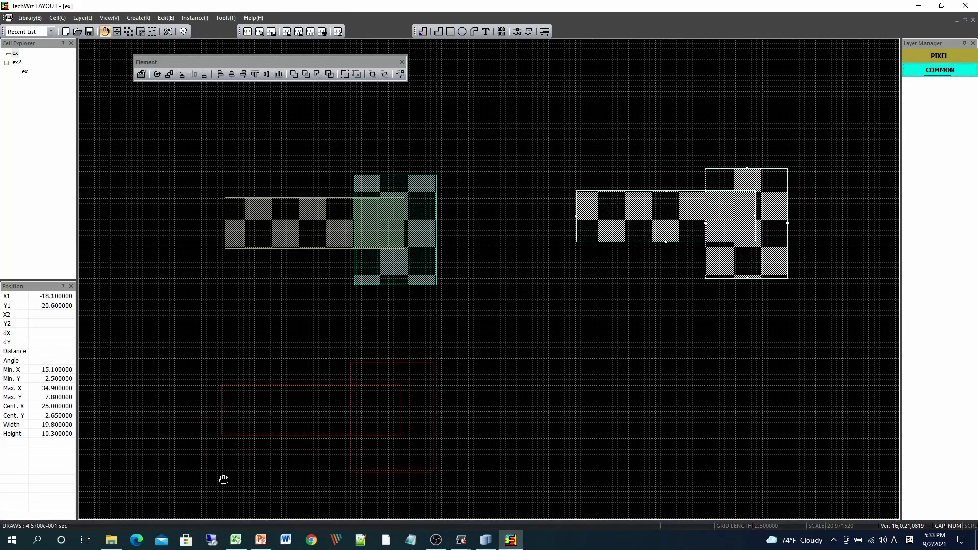
click(226, 490)
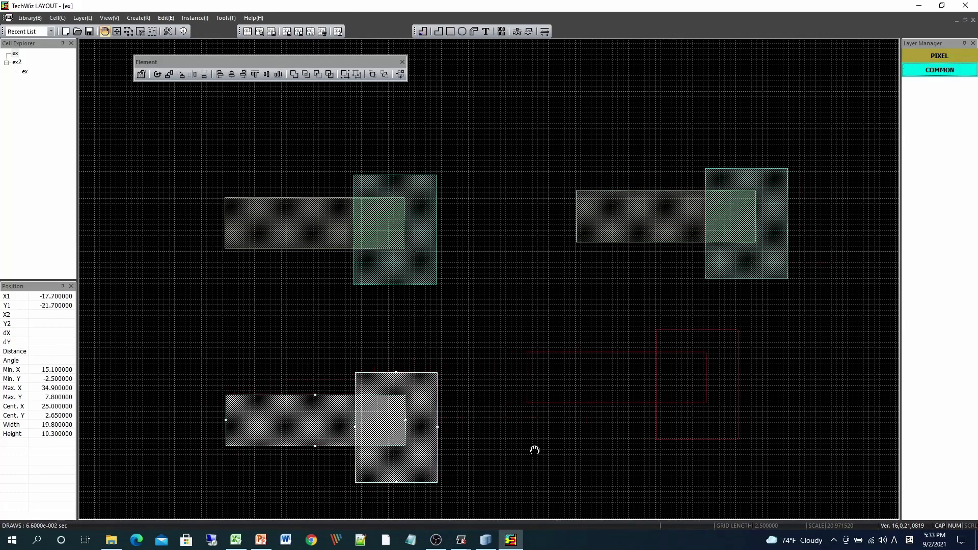
click(583, 481)
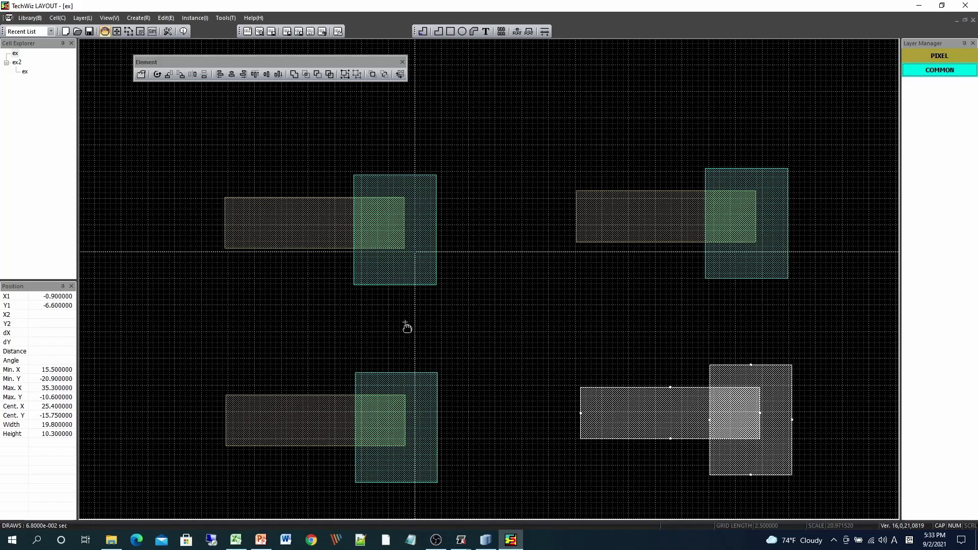
Merge the original PIXEL rectangle and its overlapping COMMON rectangle into a single PIXEL shape
click(301, 231)
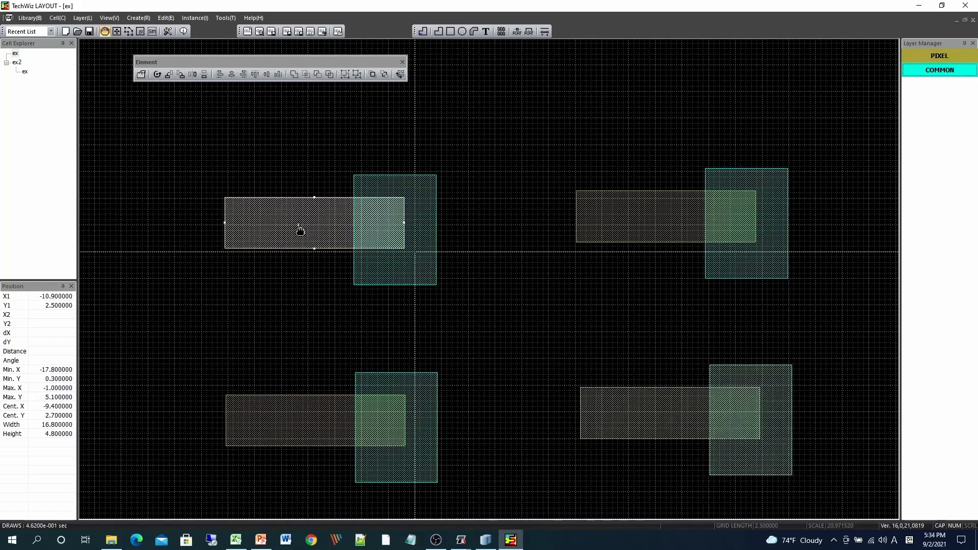
shift+click(417, 276)
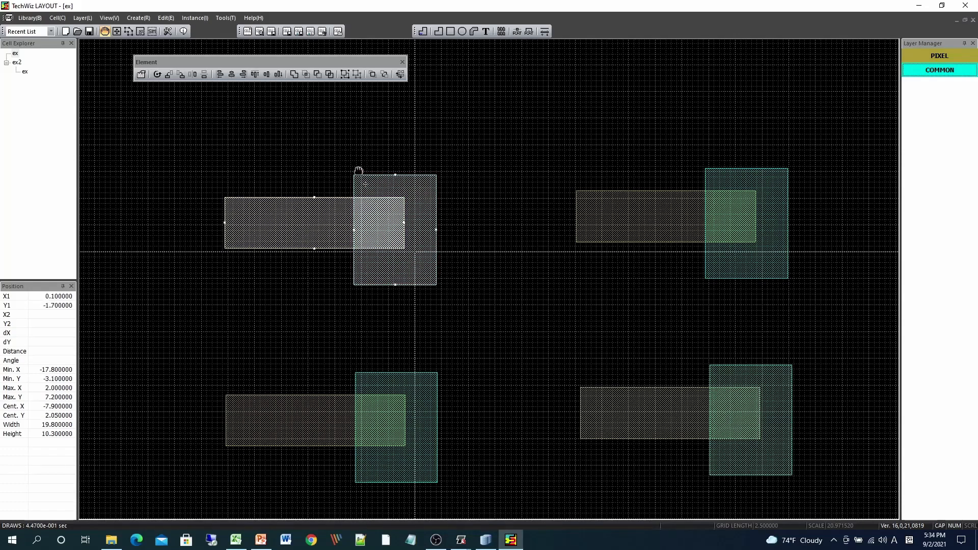
click(294, 74)
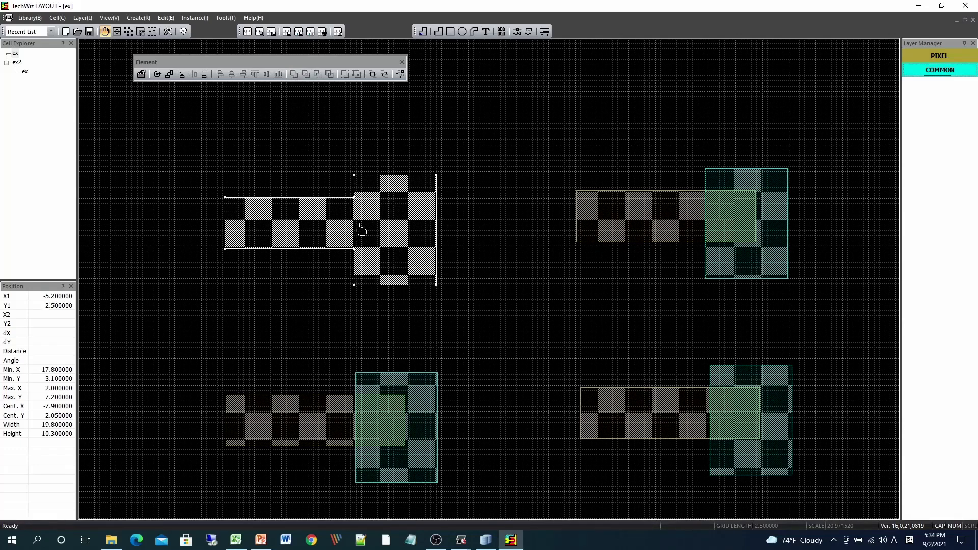
click(326, 308)
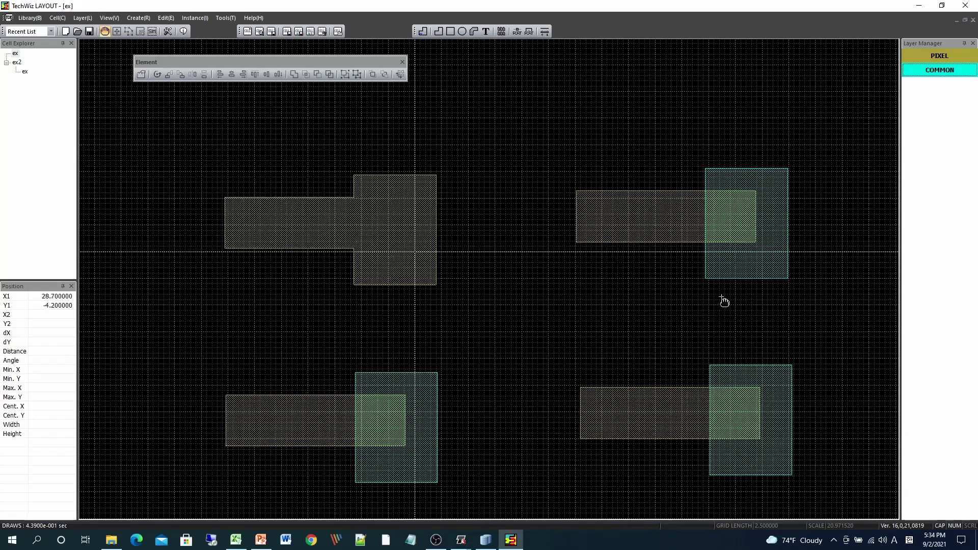
Intersect the COMMON and PIXEL rectangles of the upper-right pair, keeping only their overlap on the COMMON layer
click(744, 266)
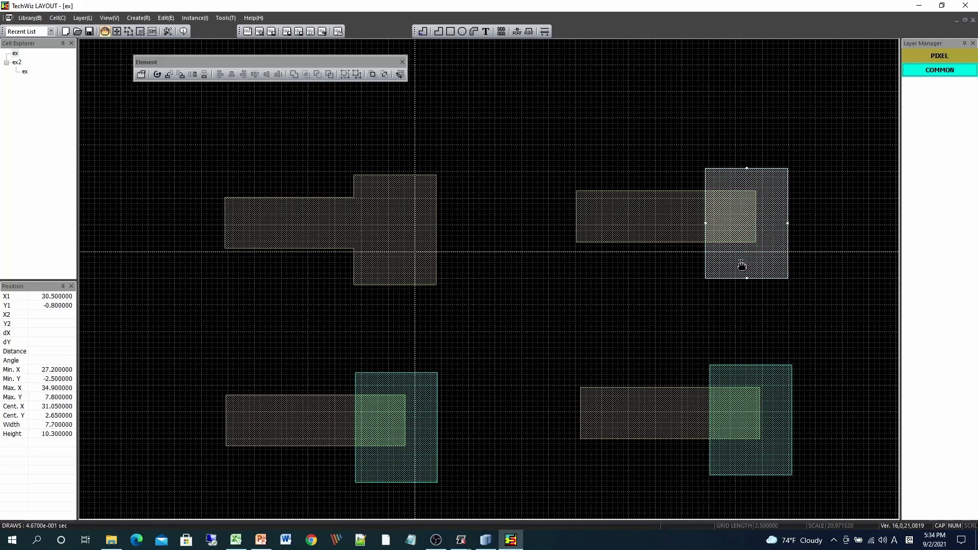
shift+click(659, 222)
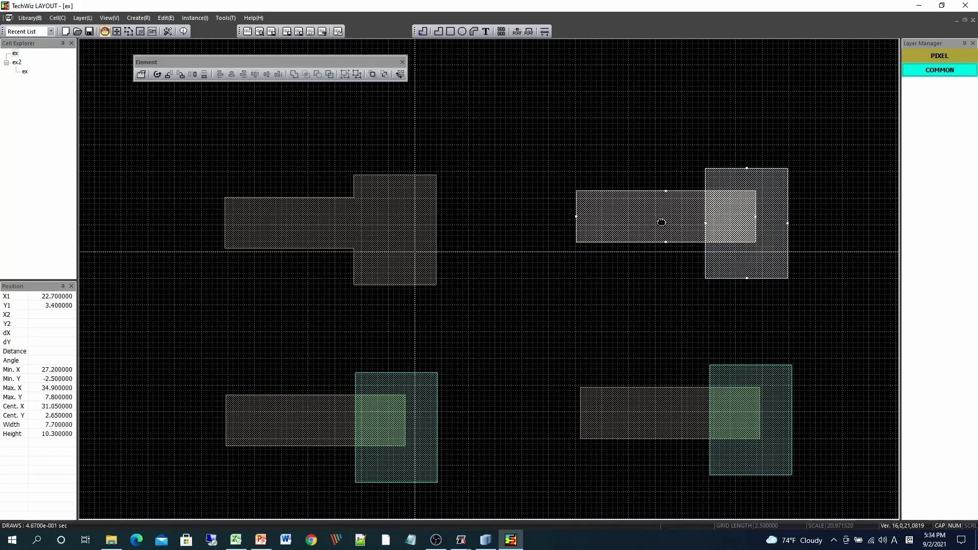
click(306, 74)
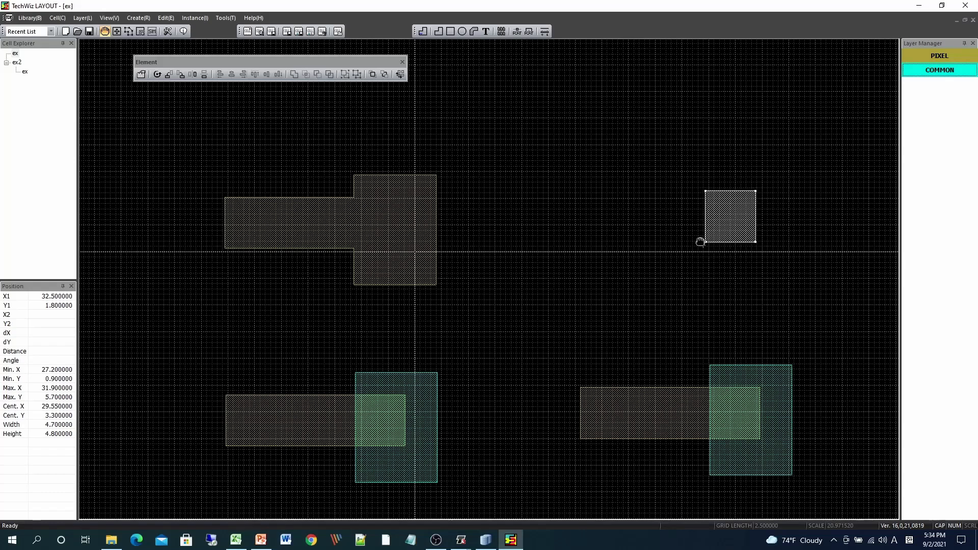
click(757, 277)
scroll(508, 232, down, 2)
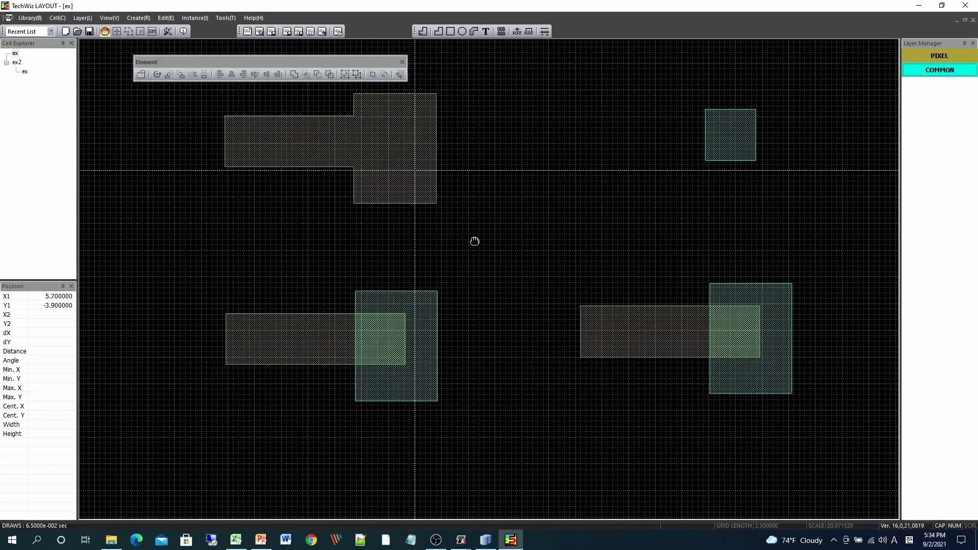
Subtract the COMMON rectangle from the PIXEL rectangle in the lower-left pair
click(304, 346)
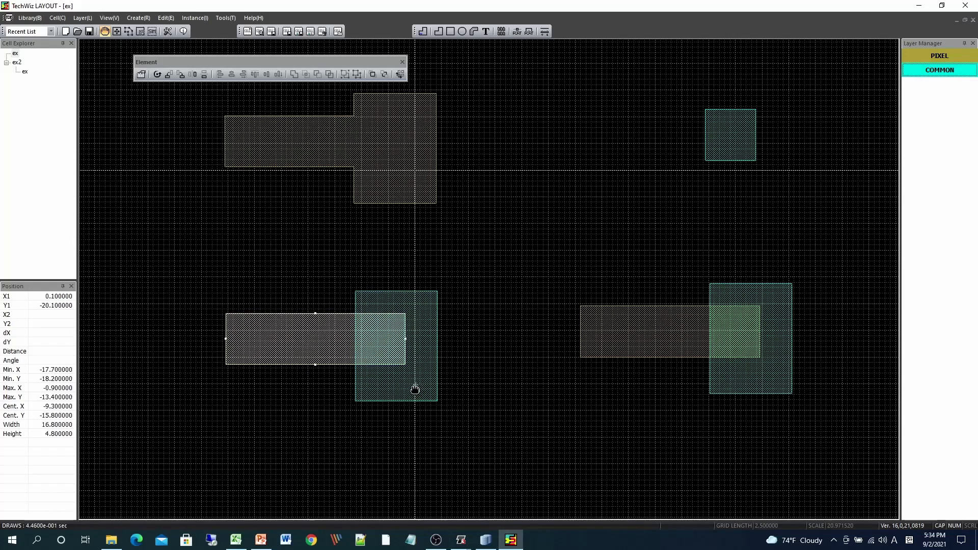
shift+click(411, 388)
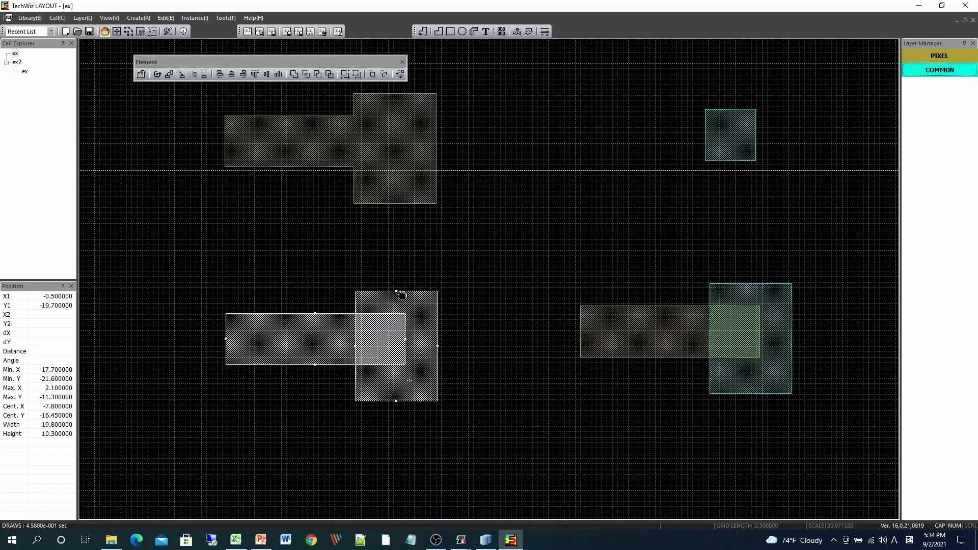
click(317, 76)
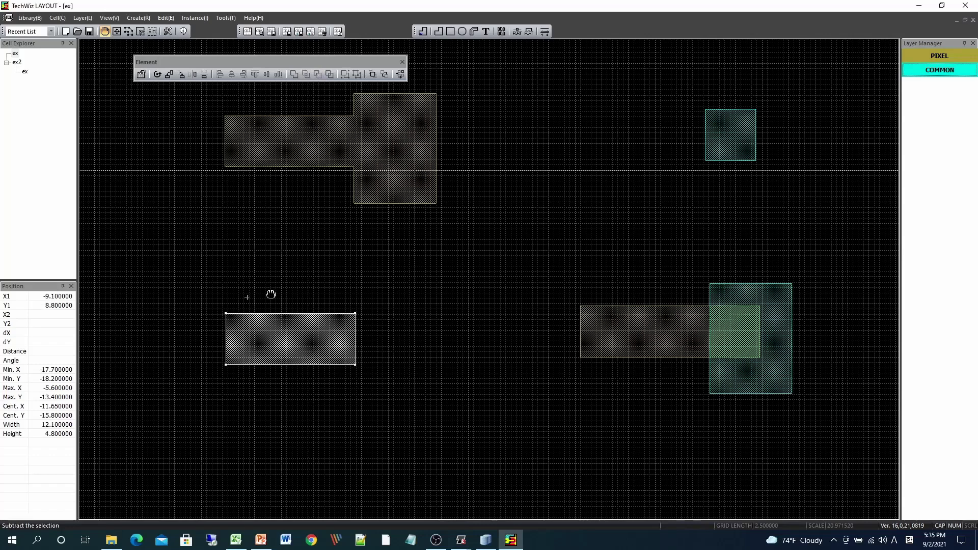
click(435, 376)
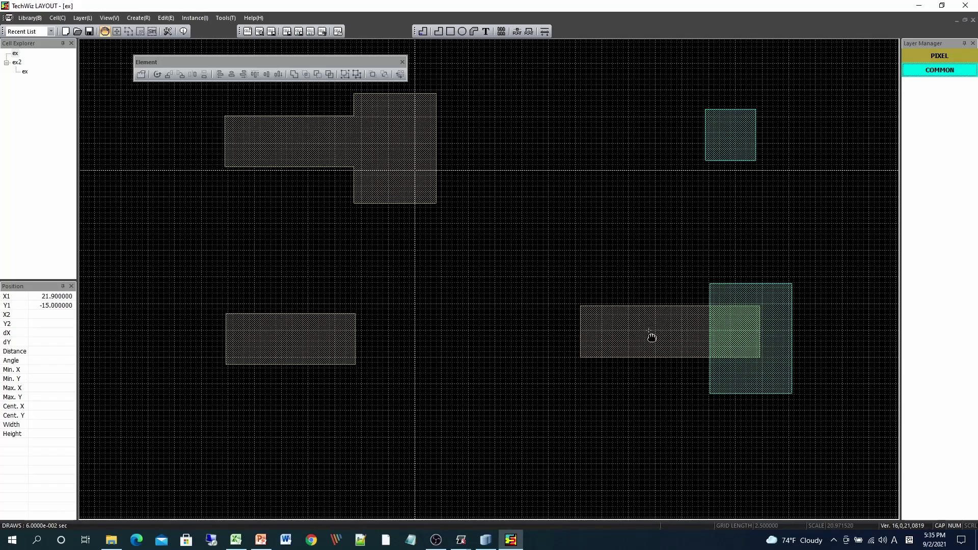
Split the lower-right pair of COMMON and PIXEL rectangles into separate pieces along their overlap
click(781, 334)
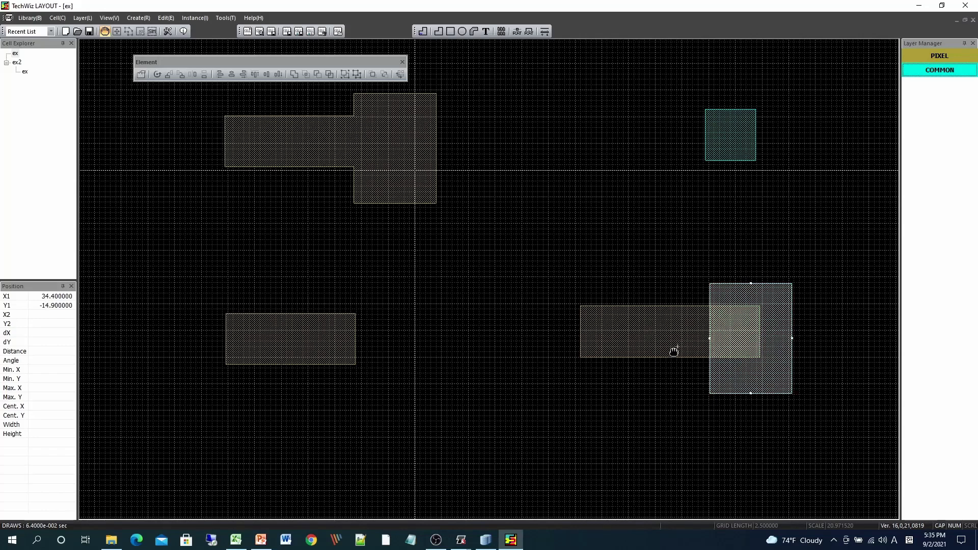
shift+click(650, 343)
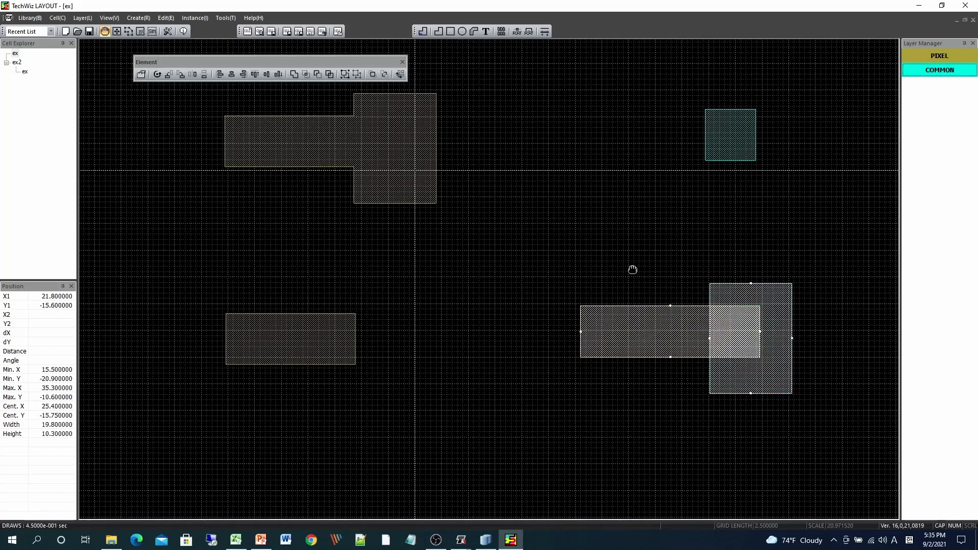
click(331, 75)
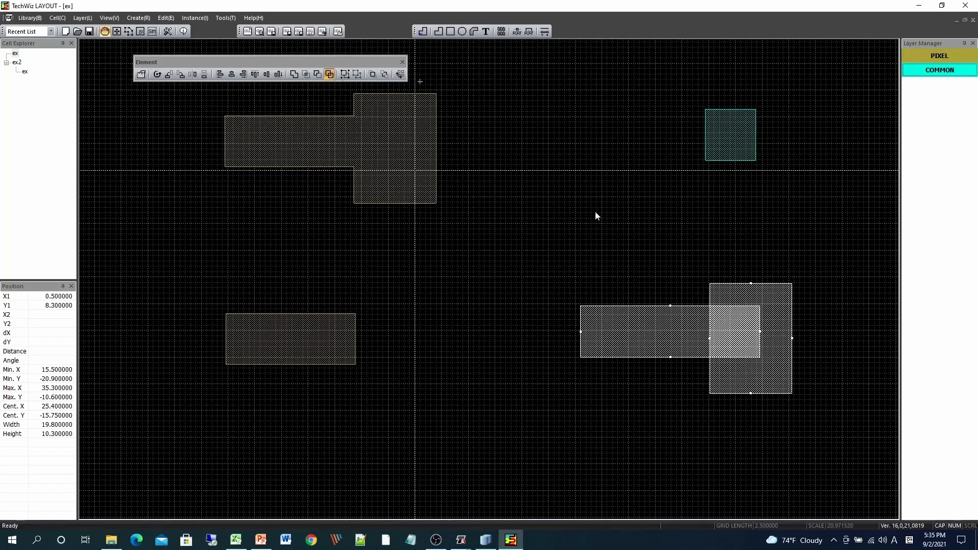
click(619, 421)
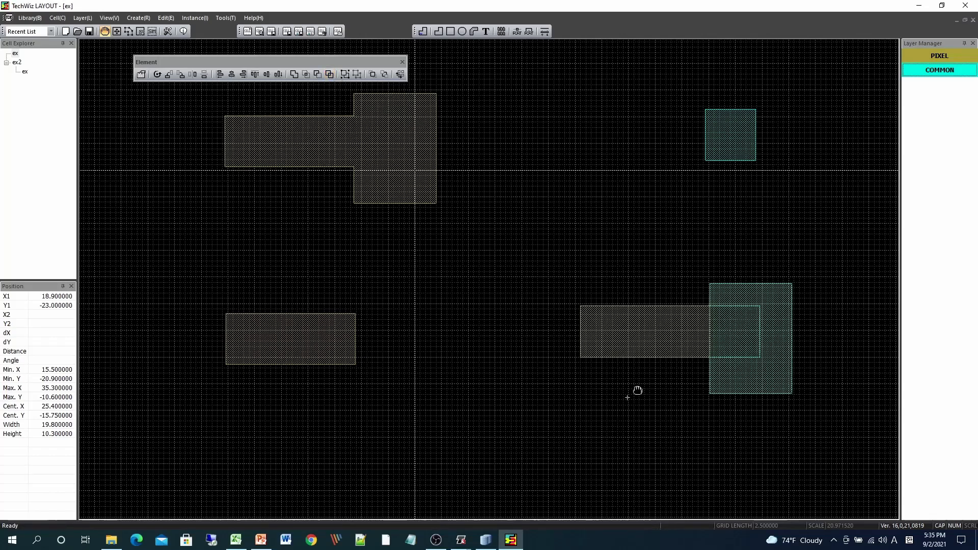
Move the split PIXEL rectangle, COMMON square and C-shaped COMMON piece apart from one another
click(661, 341)
drag(660, 341, 596, 288)
click(737, 337)
drag(736, 337, 614, 350)
click(756, 381)
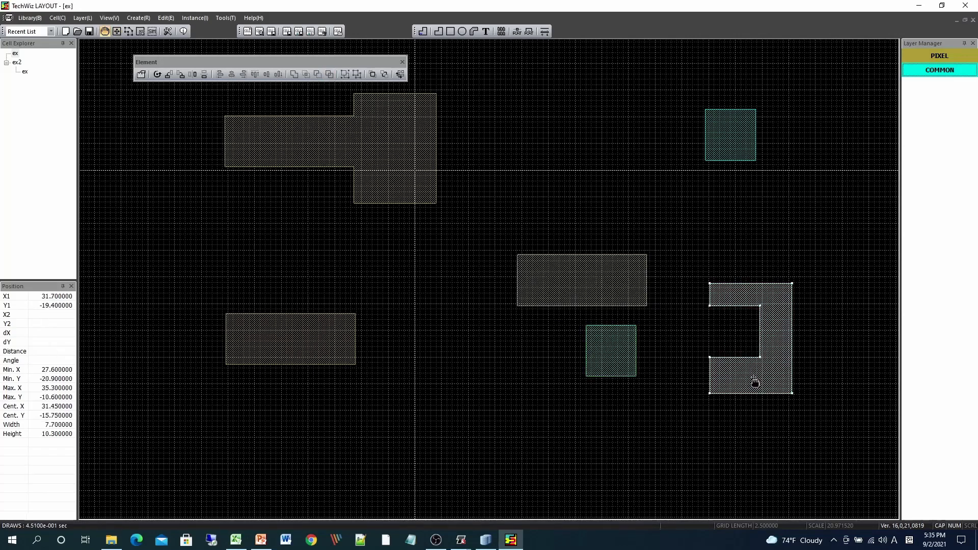
drag(755, 381, 778, 411)
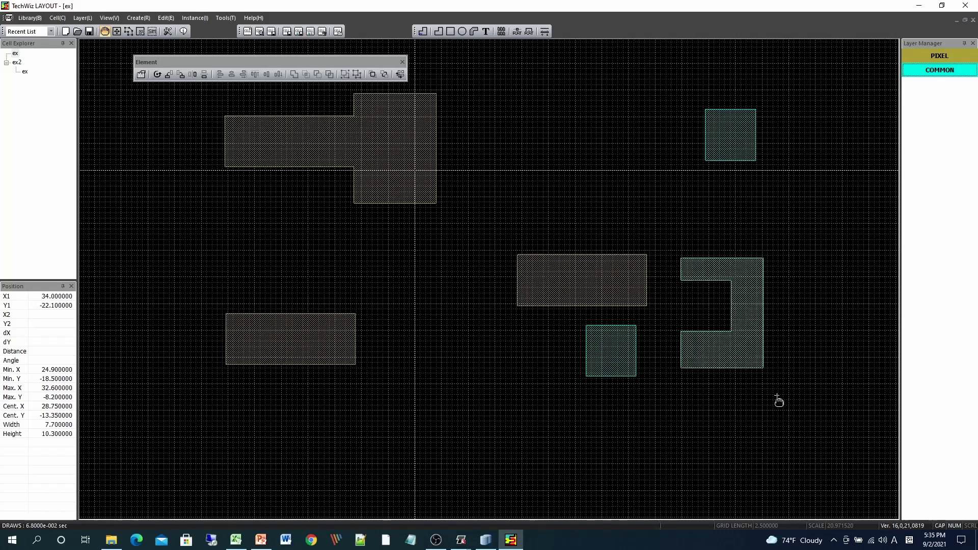
key(Escape)
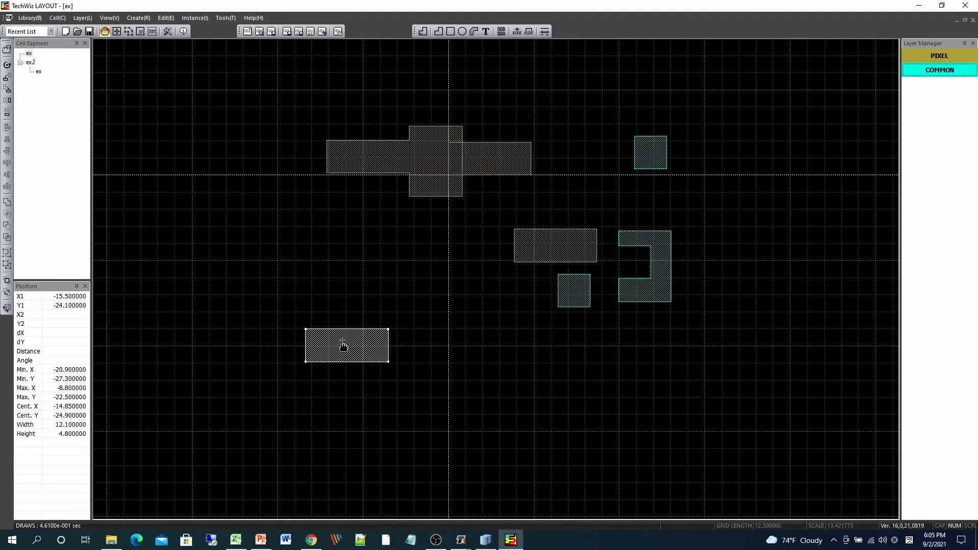
Calculate the area of the lower-left PIXEL rectangle
right_click(342, 340)
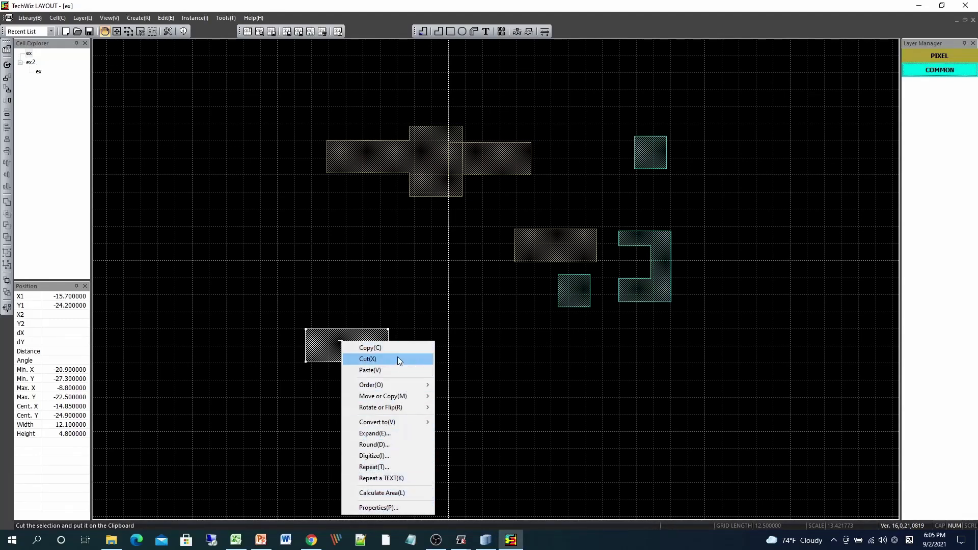
click(414, 493)
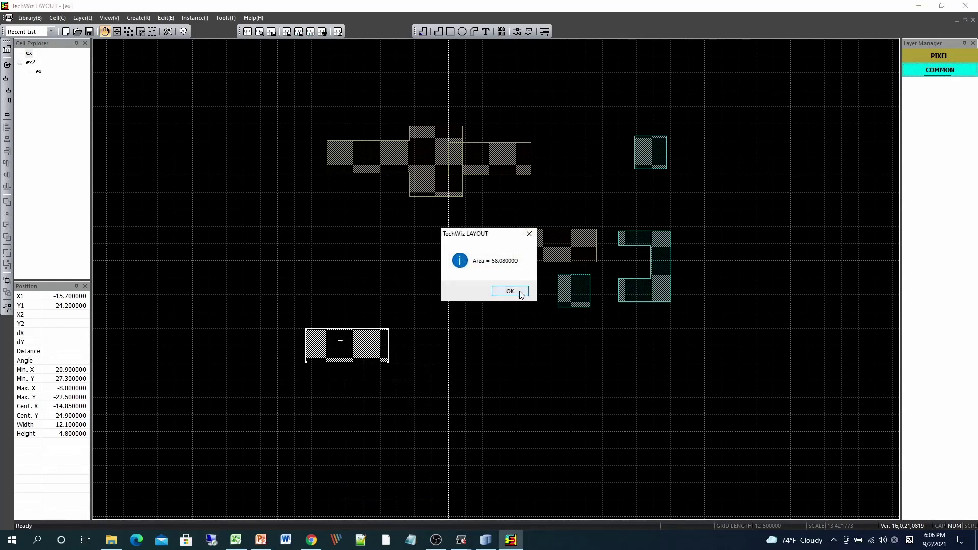
click(527, 291)
Nudge the lower-left PIXEL rectangle 0.5 to the left
right_click(360, 350)
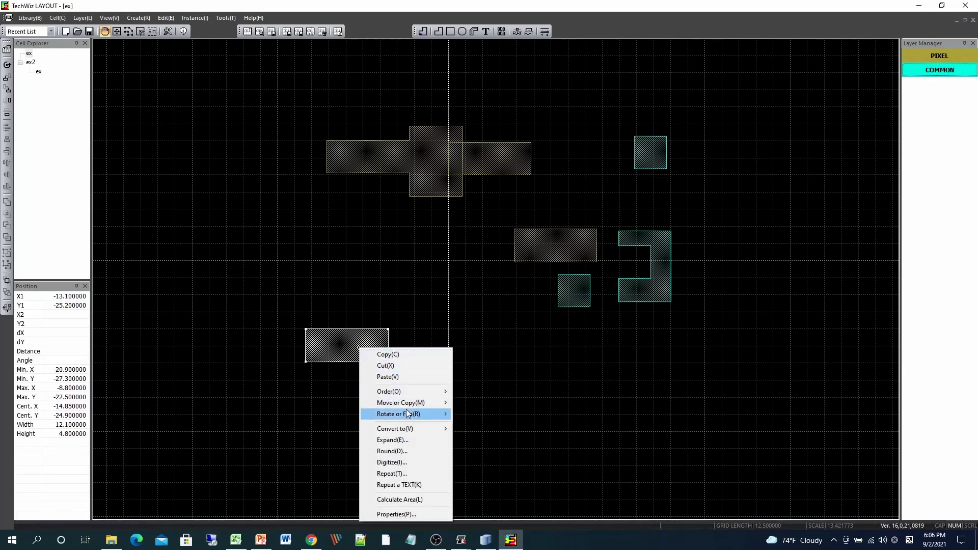
mouse_move(406, 403)
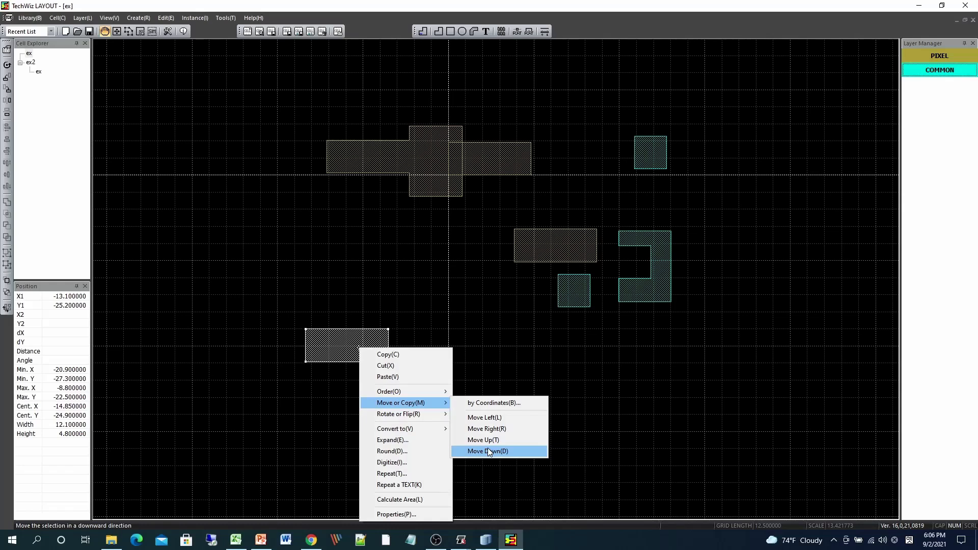
click(502, 418)
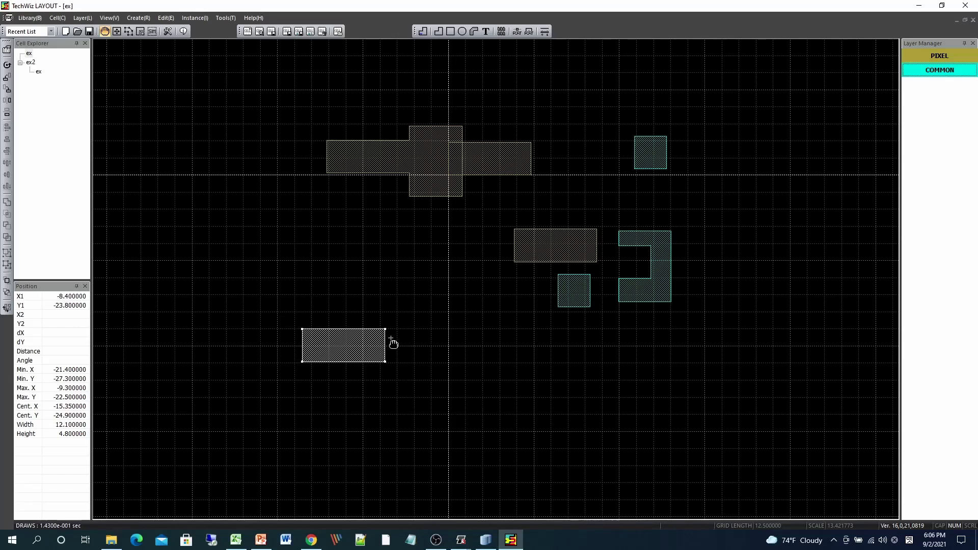
Examine the datum point and relative position options for moving the lower-left PIXEL rectangle by coordinates
right_click(358, 343)
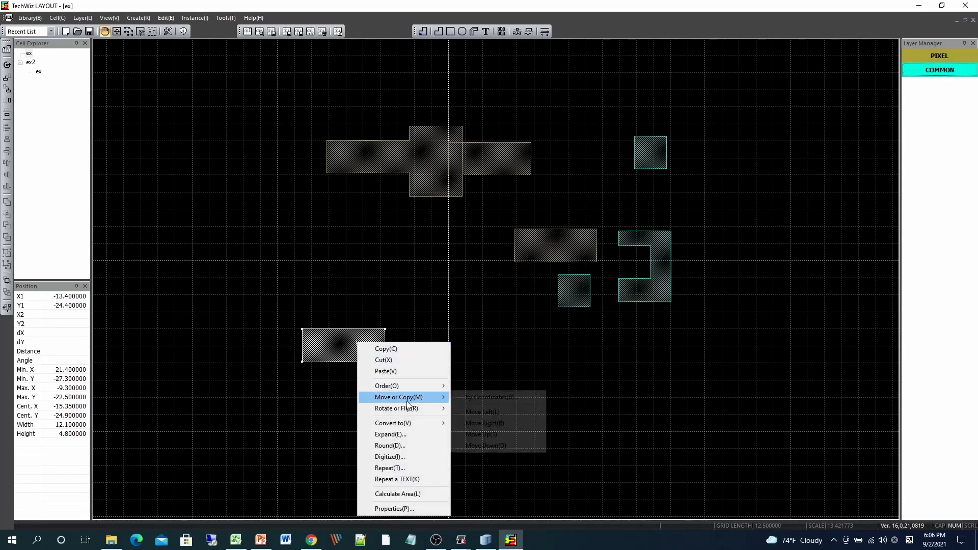
click(478, 400)
drag(478, 217, 484, 233)
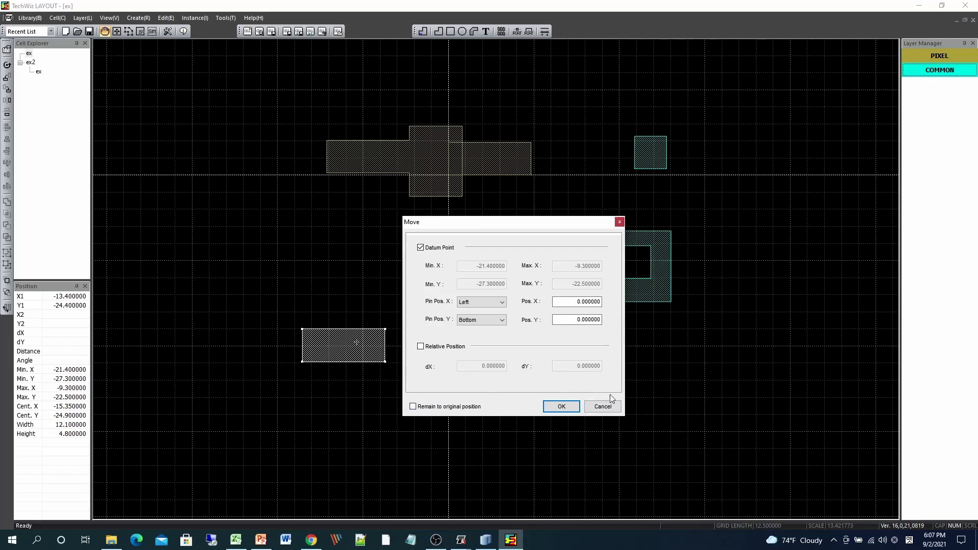
click(562, 406)
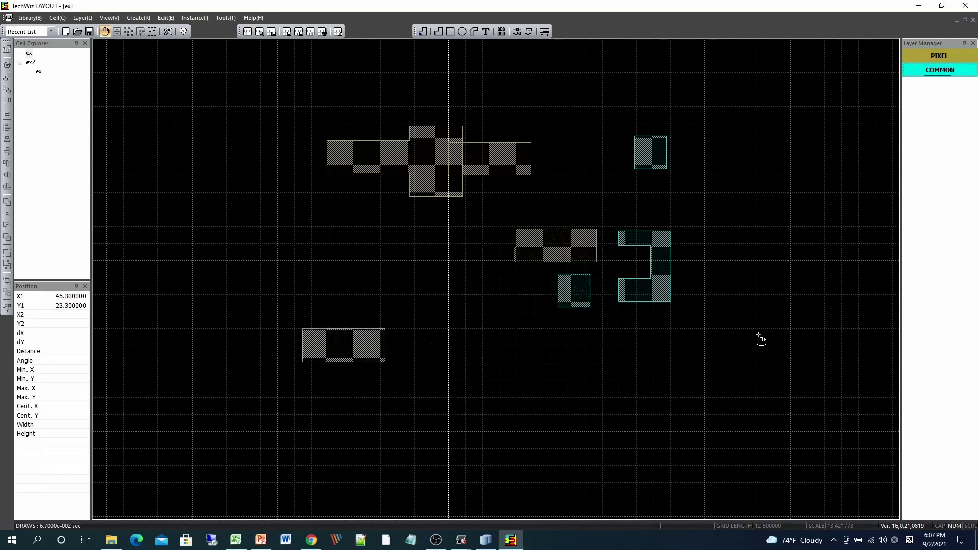
Delete every element in the cell except the lower-left PIXEL rectangle
drag(759, 336, 272, 101)
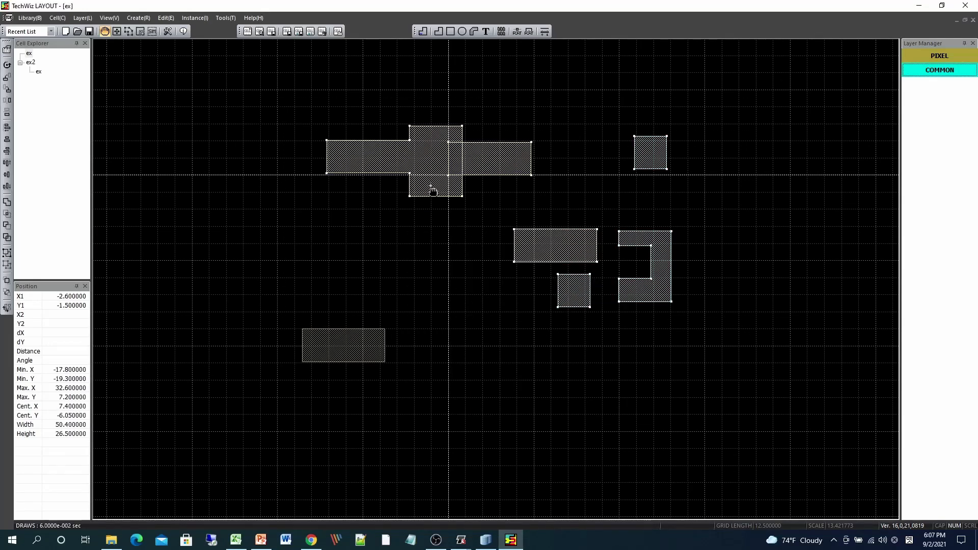
key(Delete)
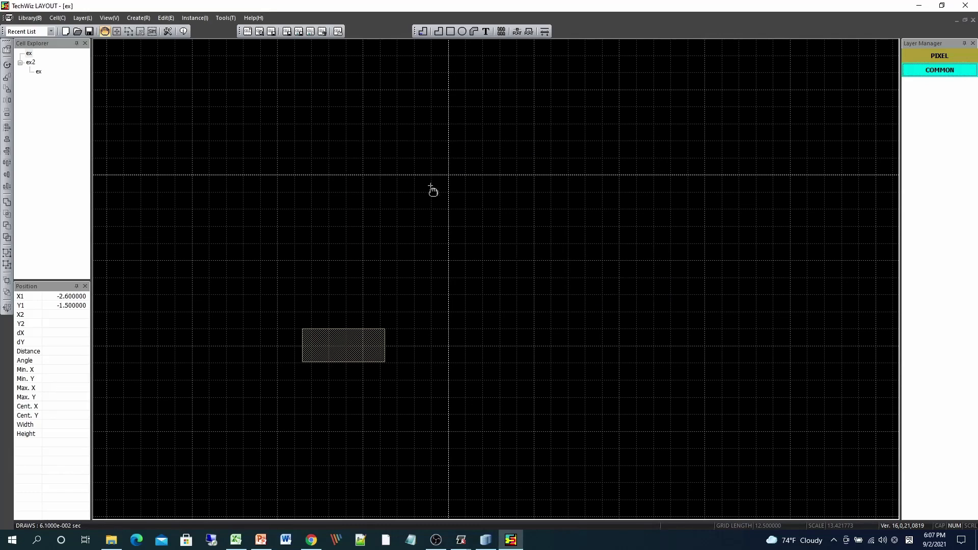
Copy the PIXEL rectangle by coordinates, pinning its left-bottom corner at 0, 0 and keeping the original in place
click(353, 352)
right_click(352, 345)
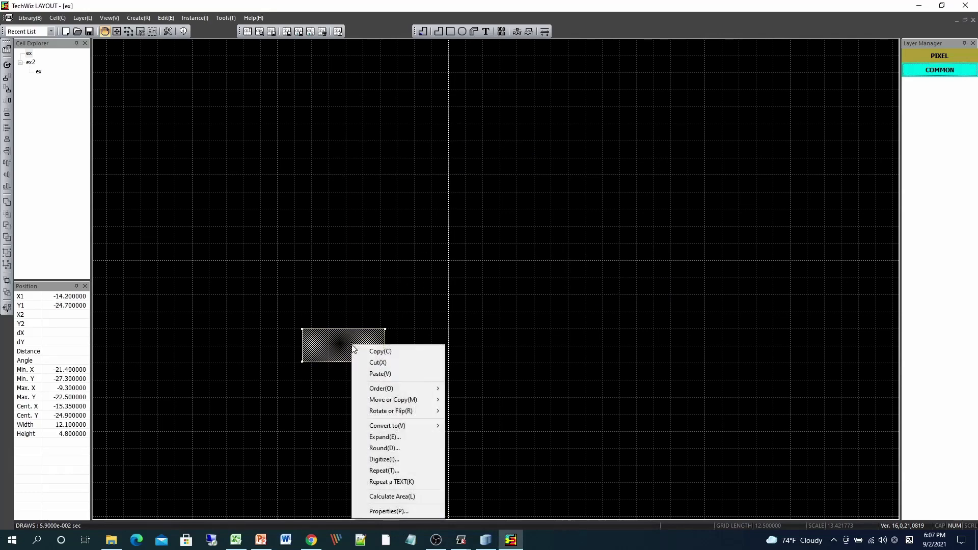
mouse_move(406, 402)
click(470, 401)
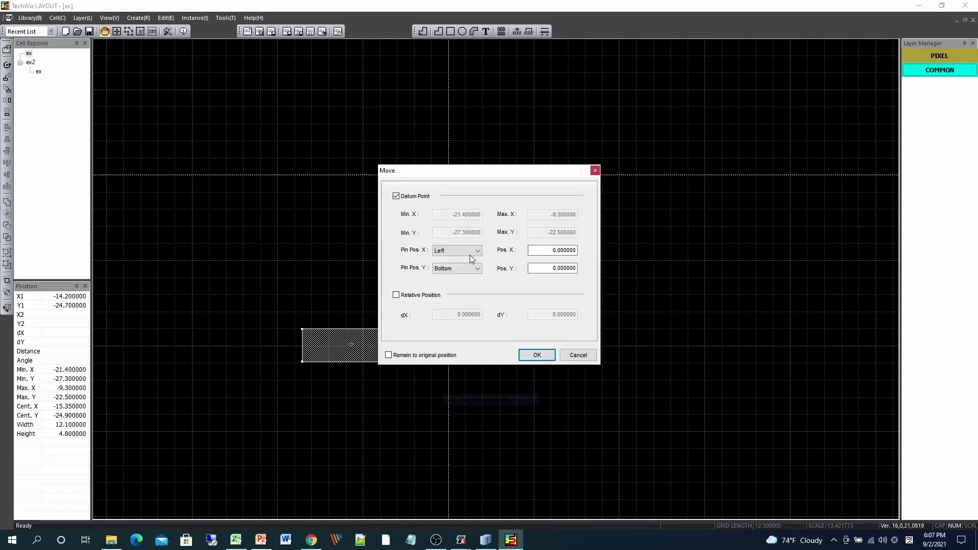
drag(460, 172, 500, 220)
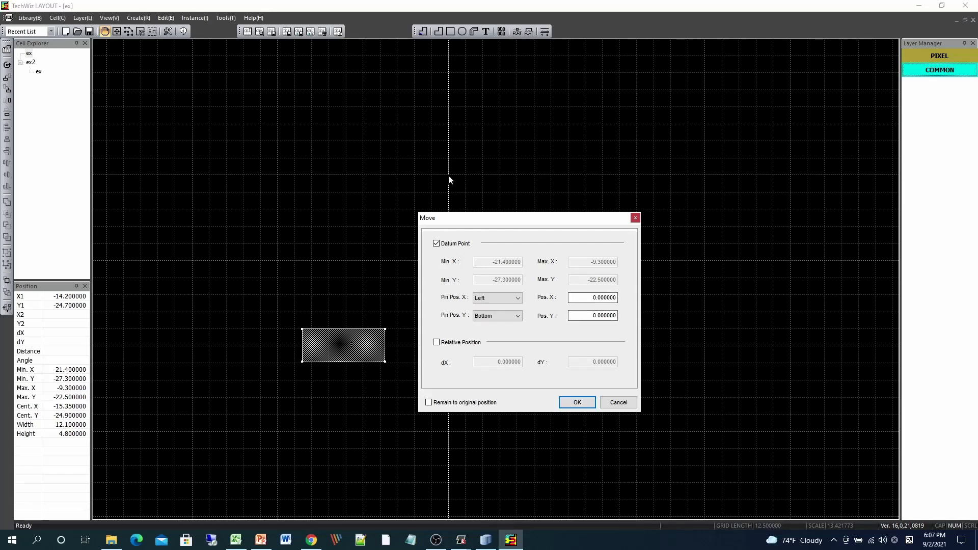
click(428, 402)
drag(506, 224, 543, 219)
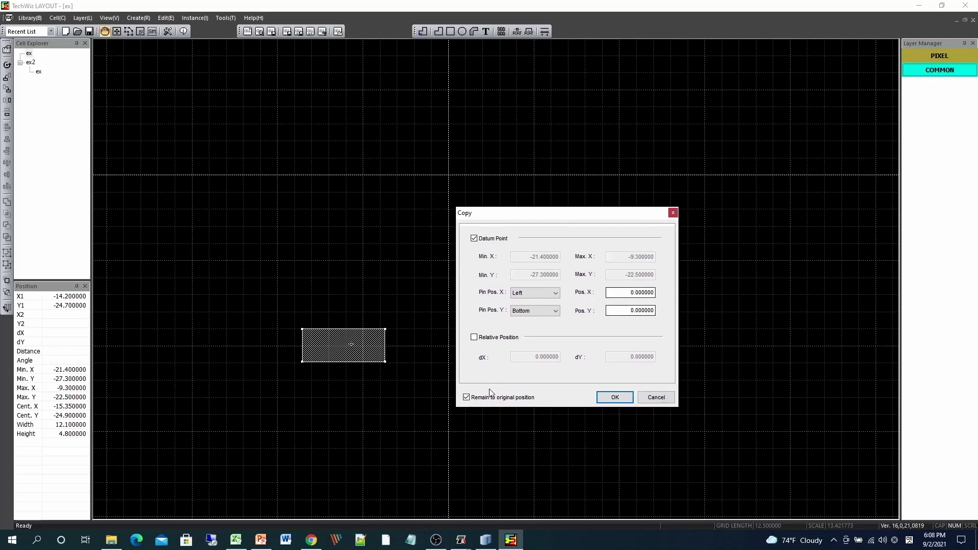
click(624, 309)
click(614, 397)
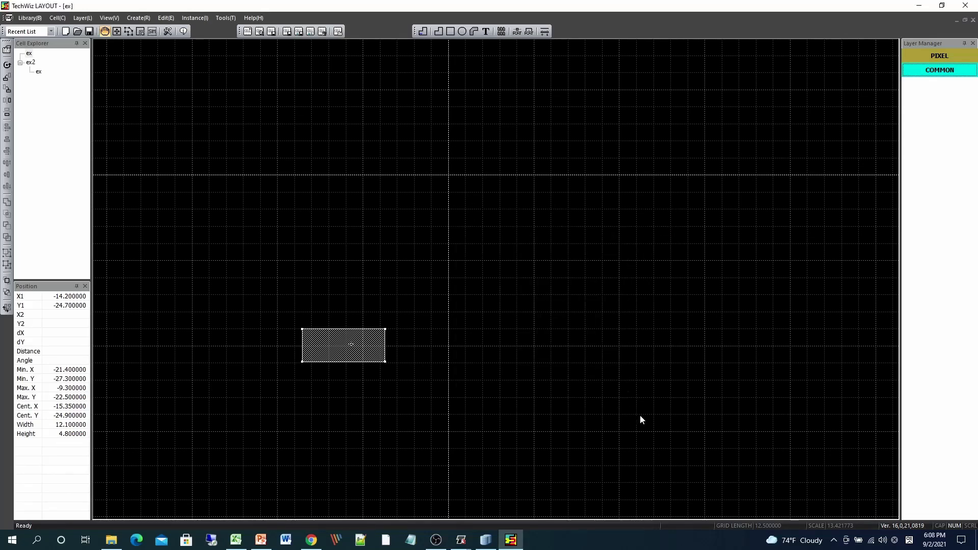
click(629, 351)
Copy the lower-left PIXEL rectangle by relative position with dX 5 and dY 5, keeping the original in place
click(362, 351)
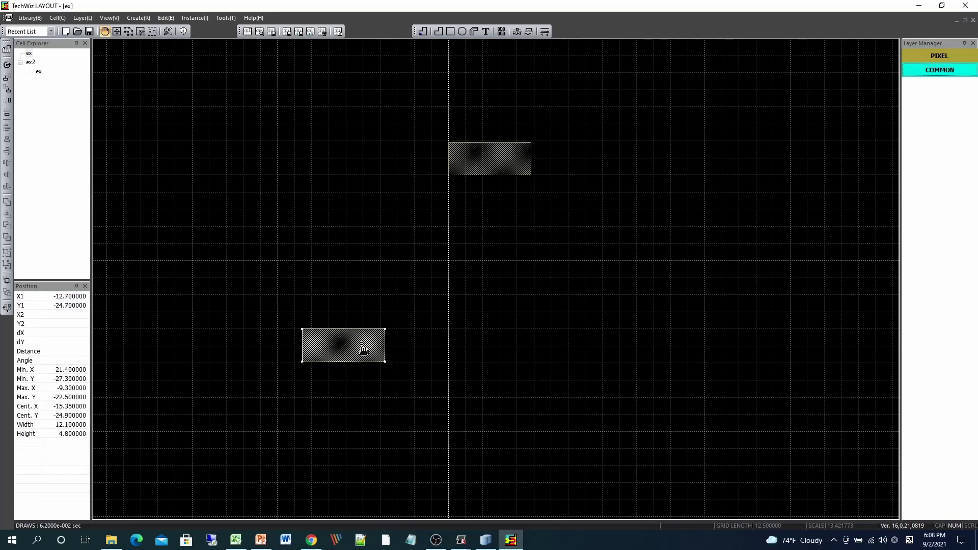
right_click(362, 350)
mouse_move(410, 403)
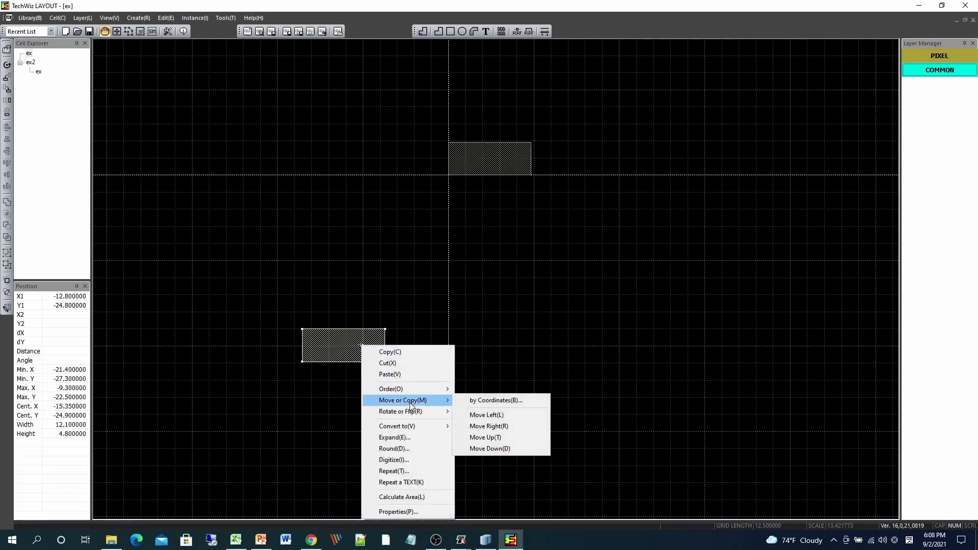
click(480, 400)
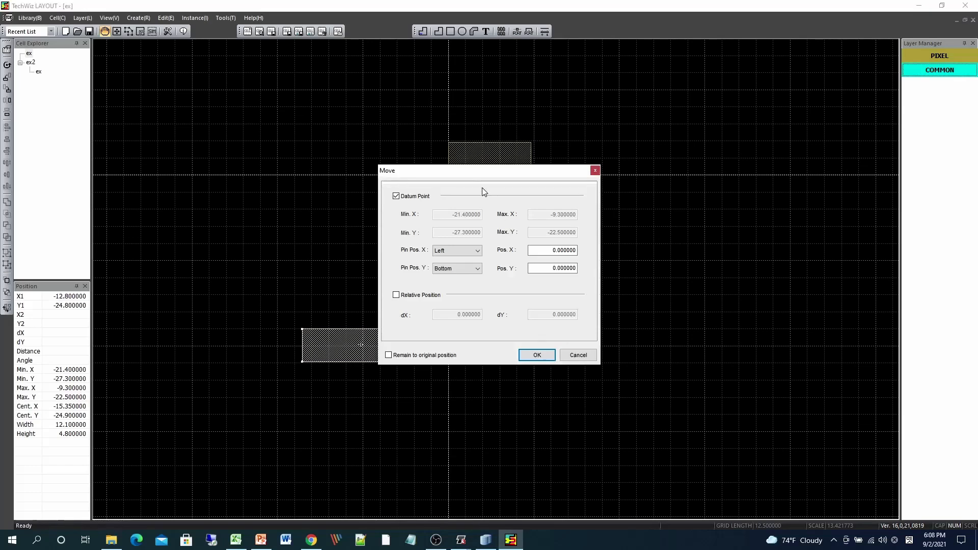
drag(474, 171, 519, 194)
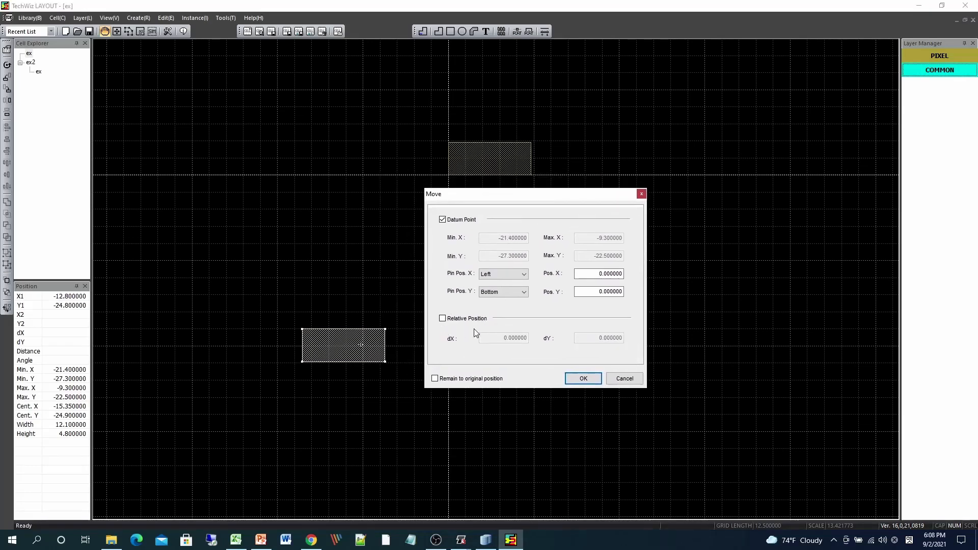
click(442, 319)
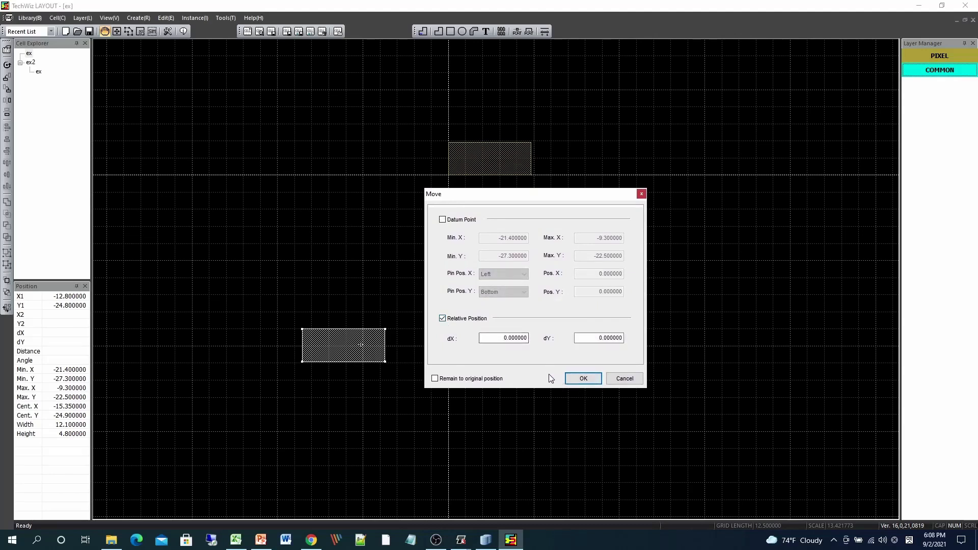
double_click(495, 336)
text(5)
key(Tab)
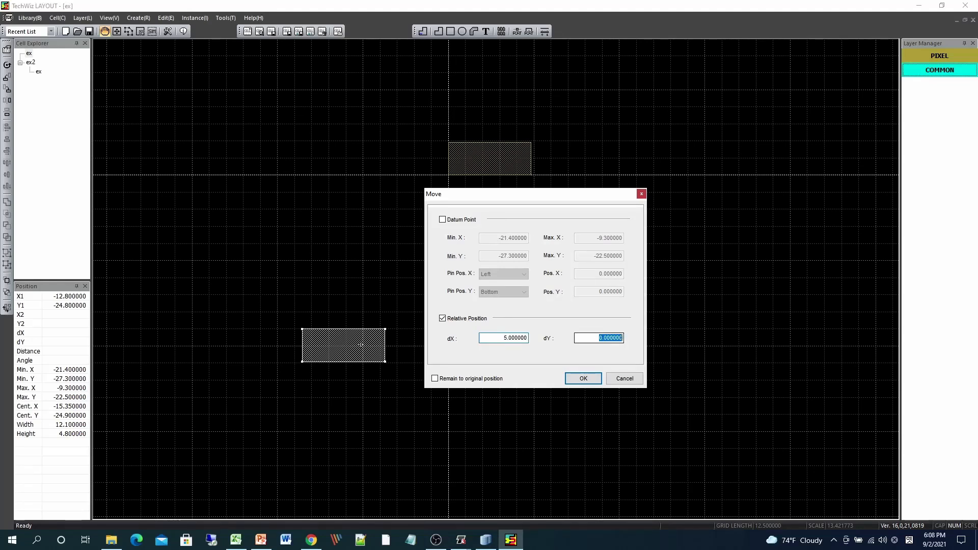
text(5)
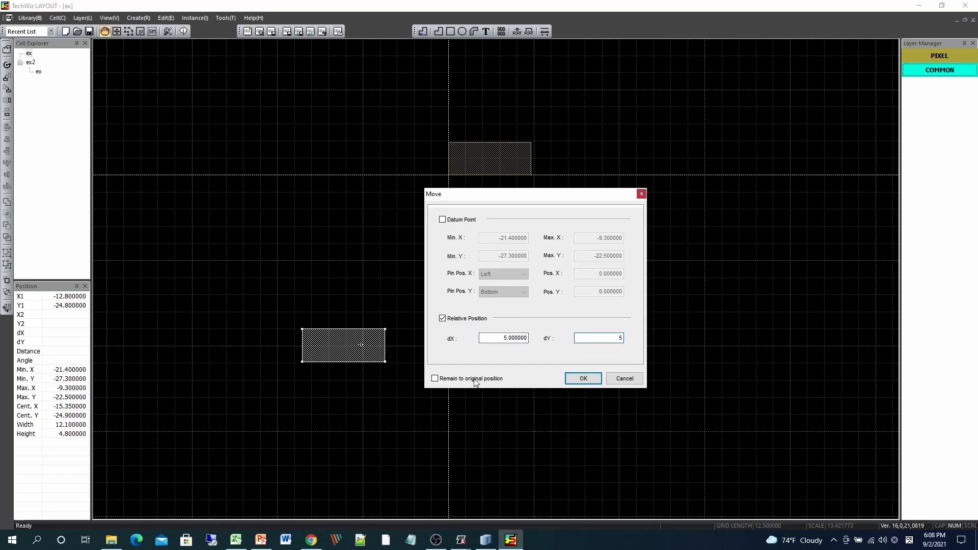
click(434, 378)
click(583, 378)
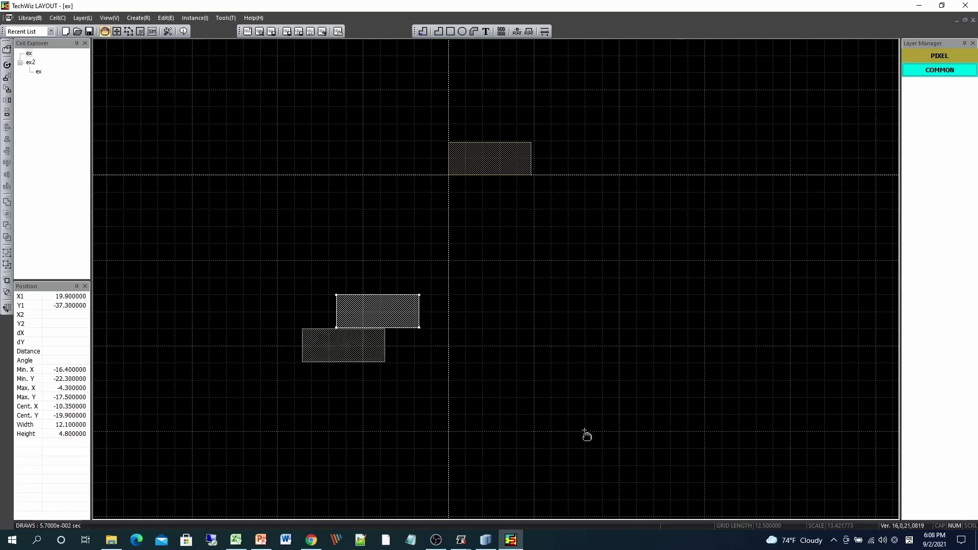
click(522, 398)
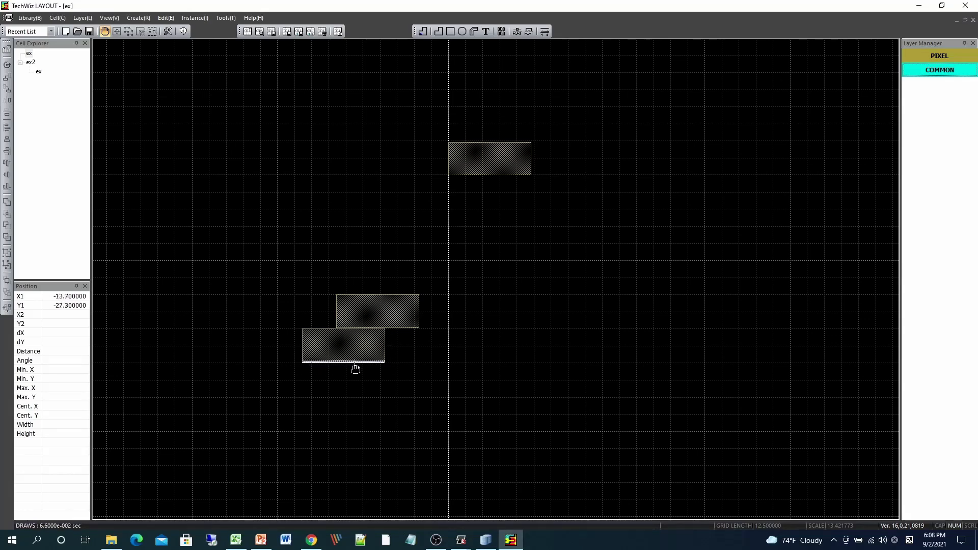
click(392, 321)
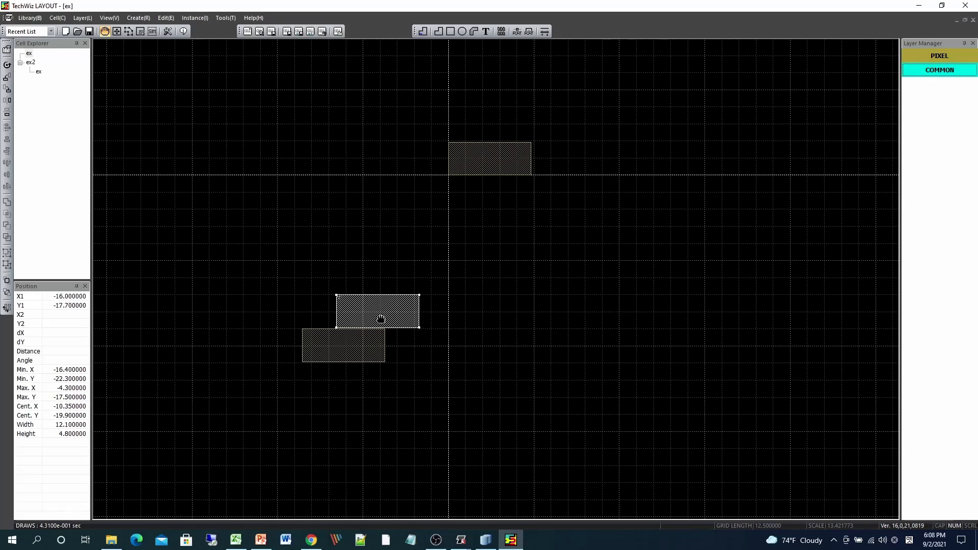
click(484, 371)
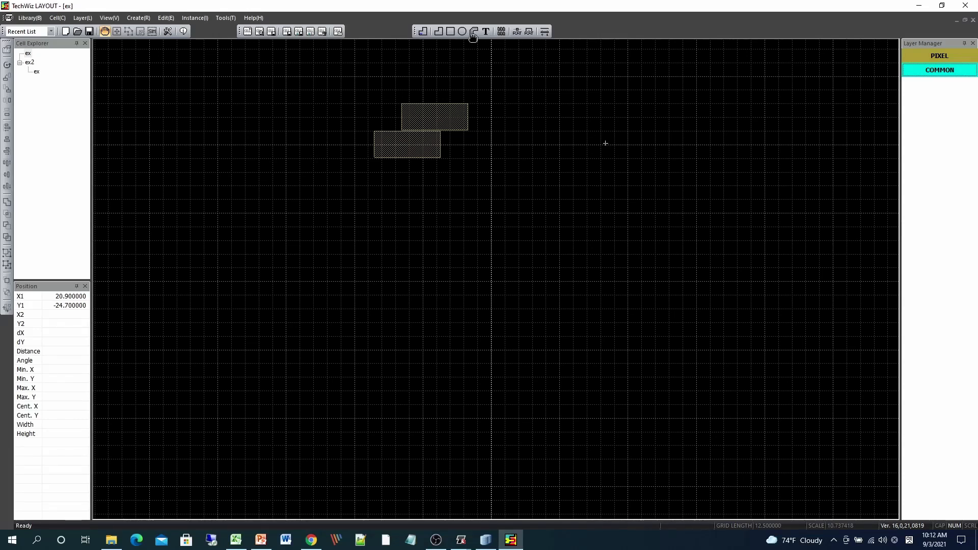
Draw a COMMON rectangle about 20.8 by 13 below the PIXEL rectangles and paste a copy to its right
click(450, 31)
click(471, 192)
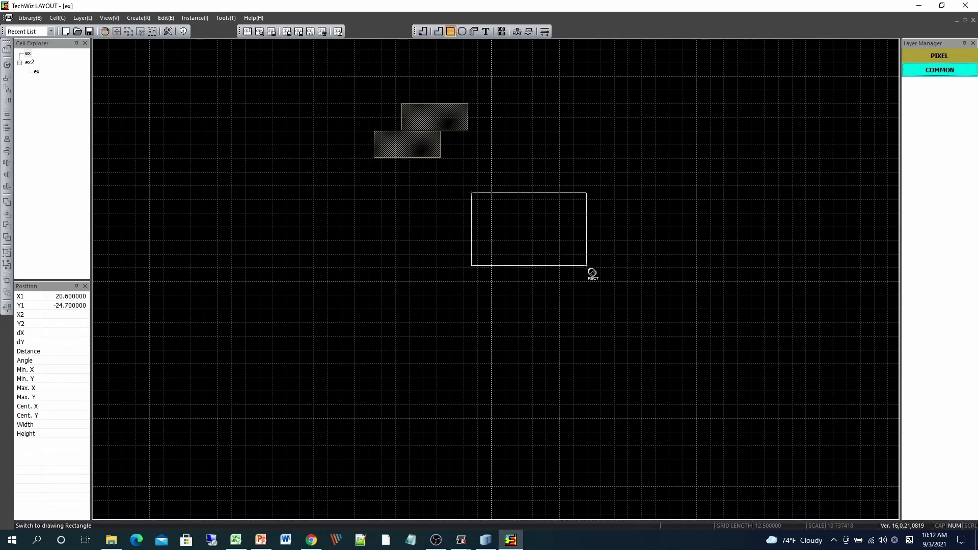
click(589, 268)
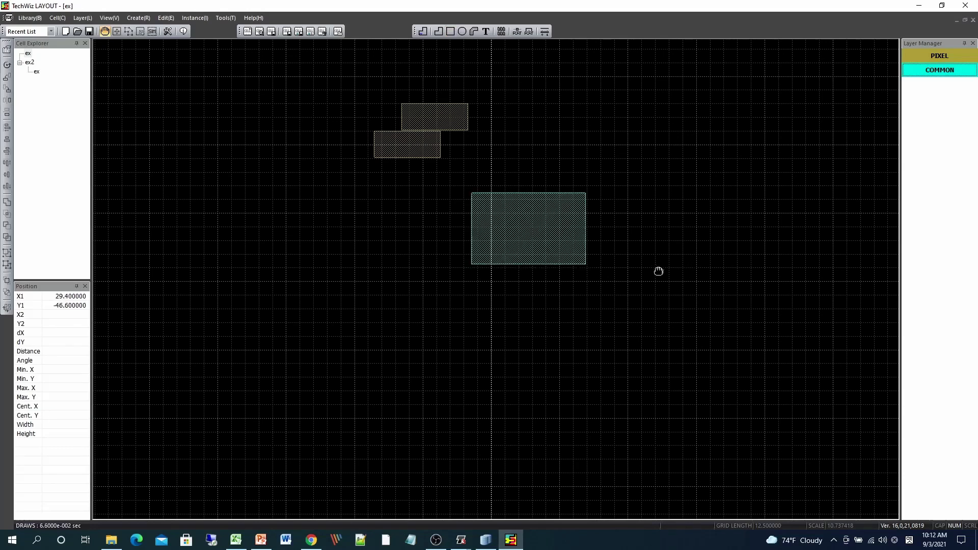
key(ctrl+v)
Convert the left COMMON rectangle to a POLY and compare its handles with those of the right rectangle
click(540, 256)
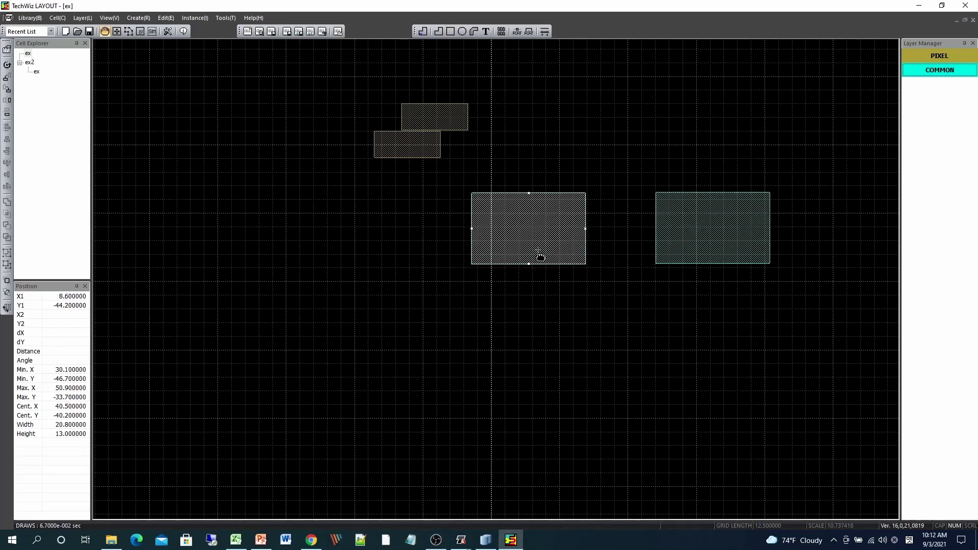
right_click(540, 257)
mouse_move(588, 331)
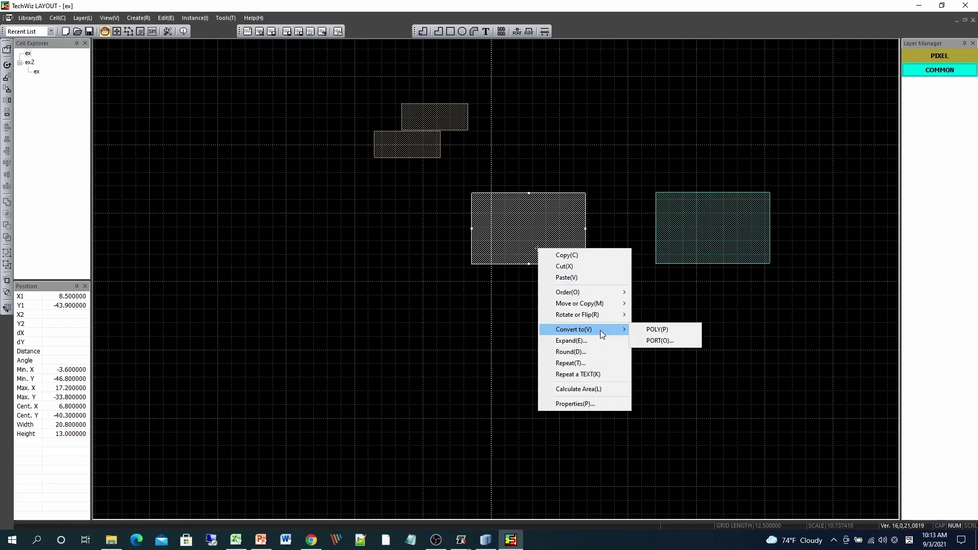
click(658, 331)
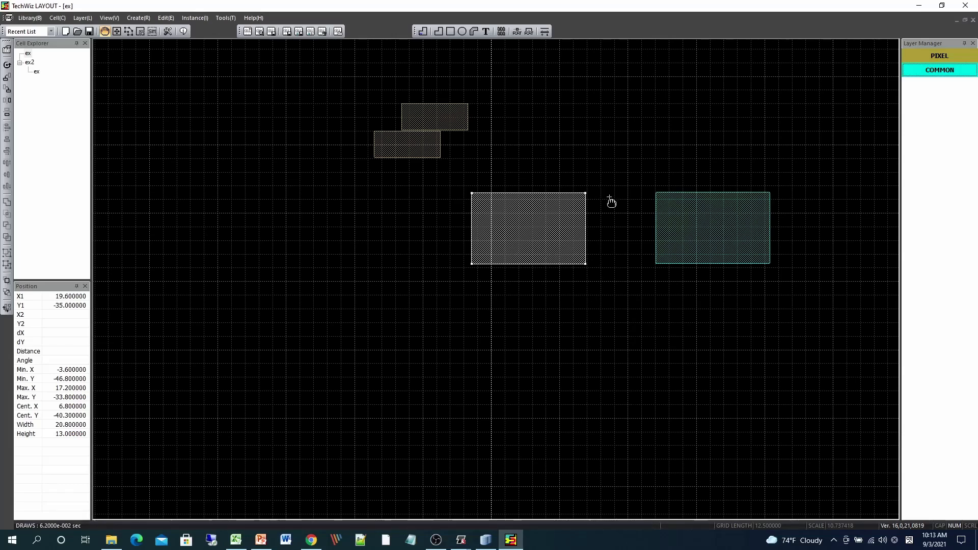
click(689, 235)
click(538, 233)
click(714, 238)
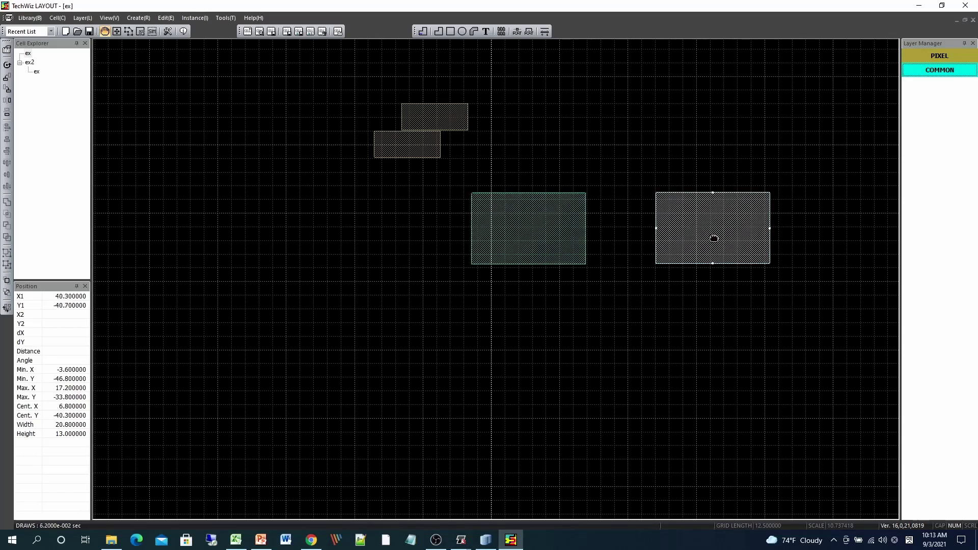
Reshape the converted COMMON polygon by moving its upper-right, lower-right and lower-left corners outward
click(545, 225)
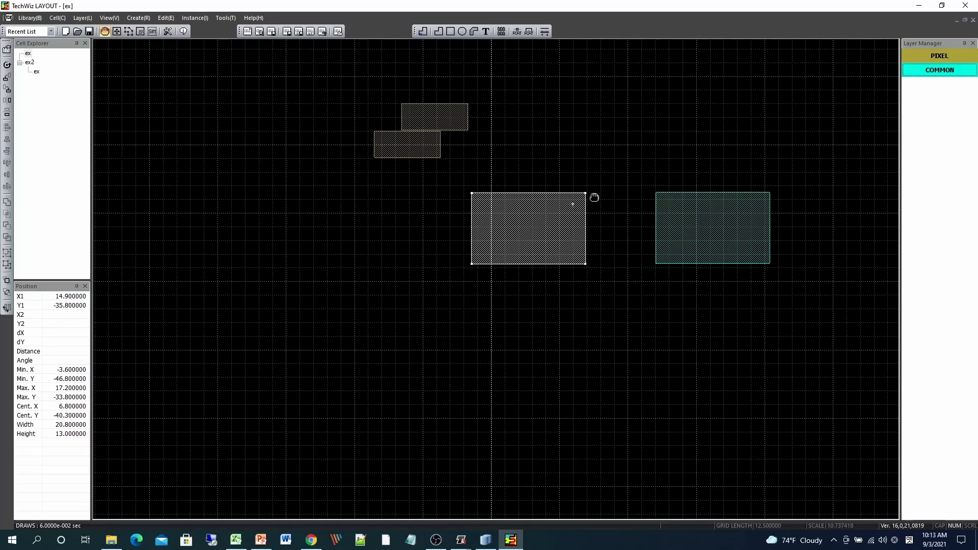
drag(586, 193, 613, 175)
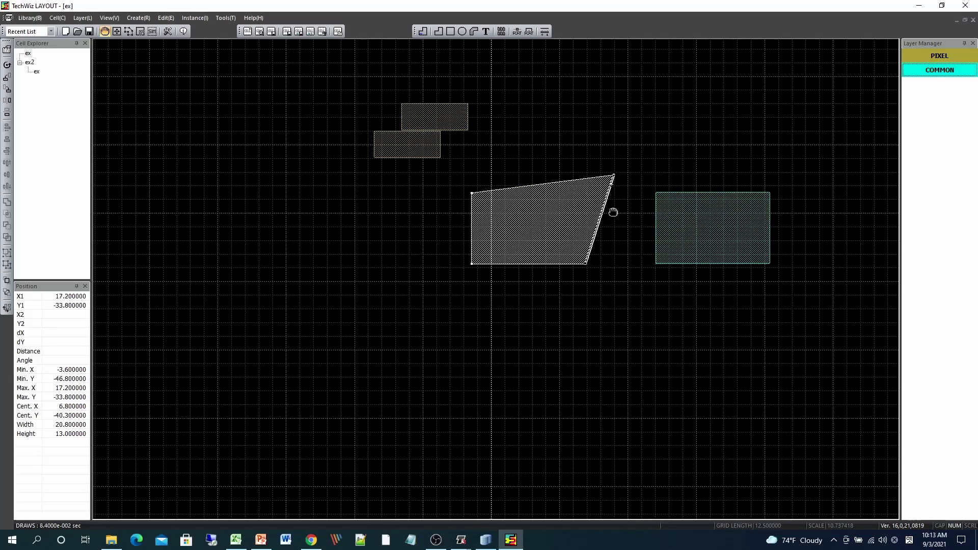
drag(586, 264, 614, 287)
drag(471, 264, 445, 276)
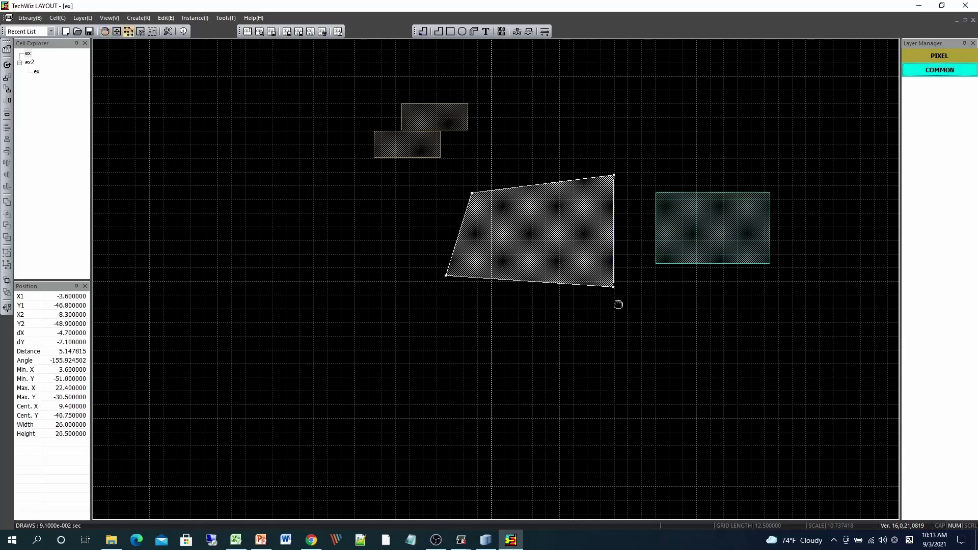
Paste three copies of the lower PIXEL rectangle in a horizontal row below the COMMON elements
click(394, 146)
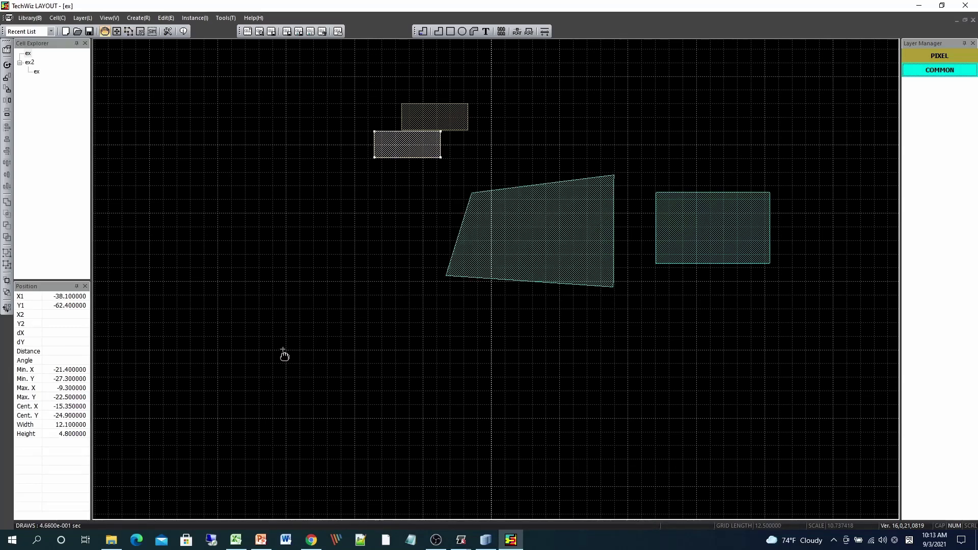
key(ctrl+v)
click(316, 356)
click(451, 356)
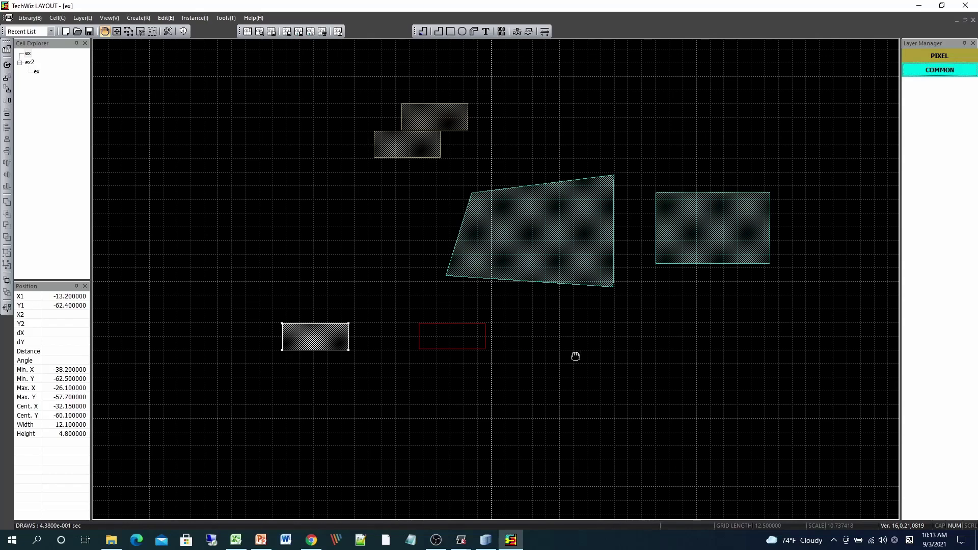
click(586, 356)
key(Escape)
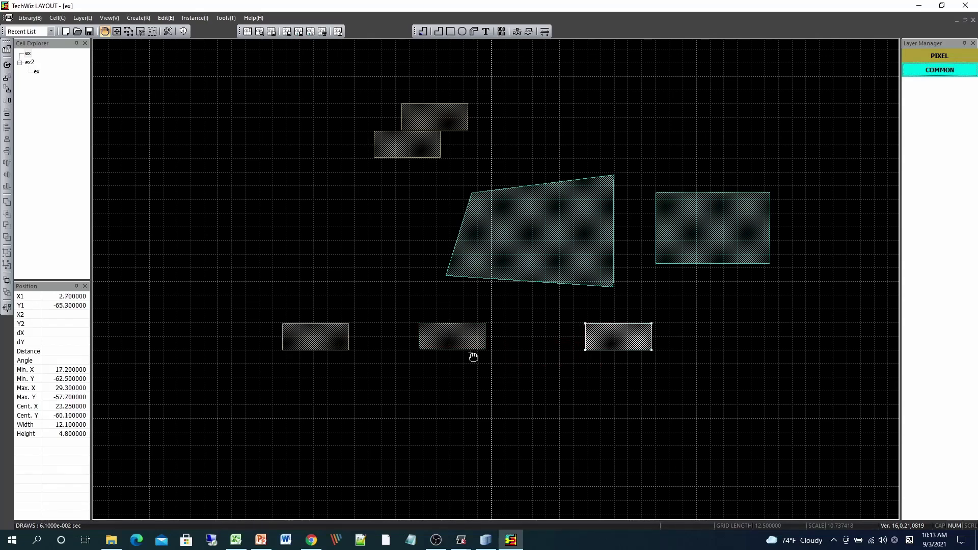
Expand the middle PIXEL rectangle of the lower row by a distance of 2
click(464, 346)
right_click(464, 347)
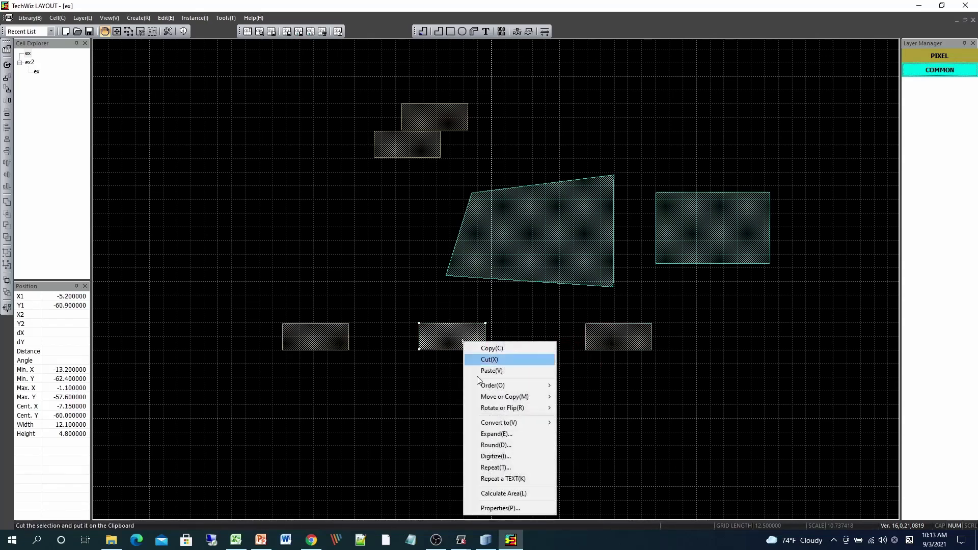
click(496, 434)
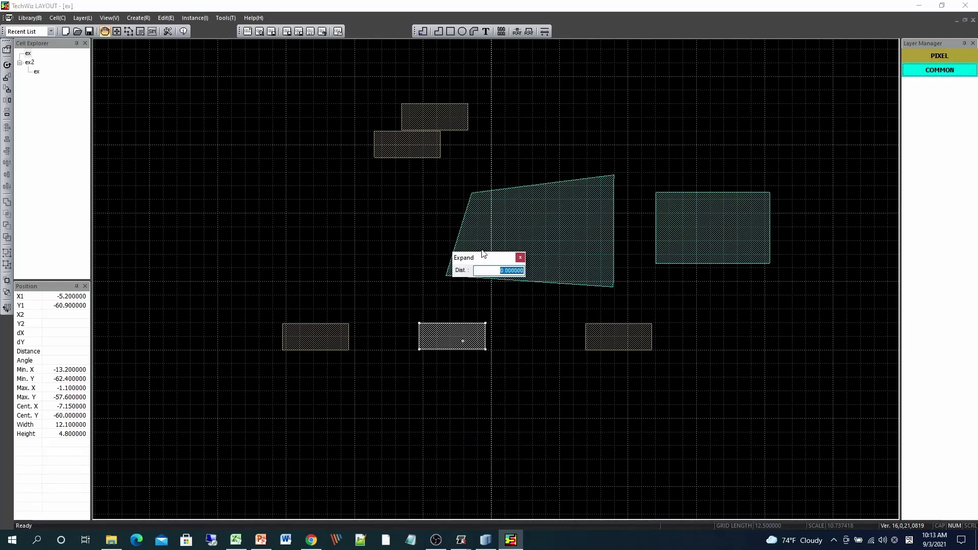
drag(483, 253, 529, 312)
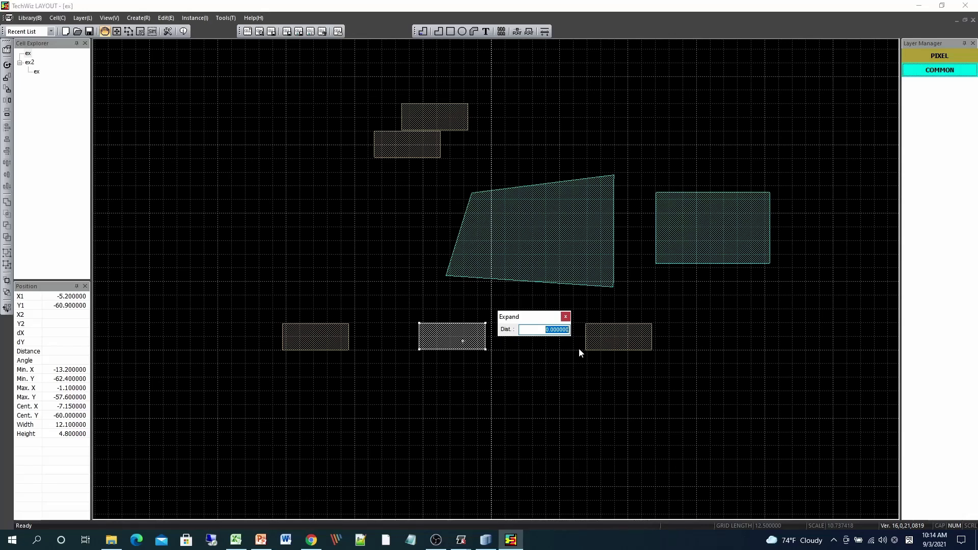
text(2)
key(Return)
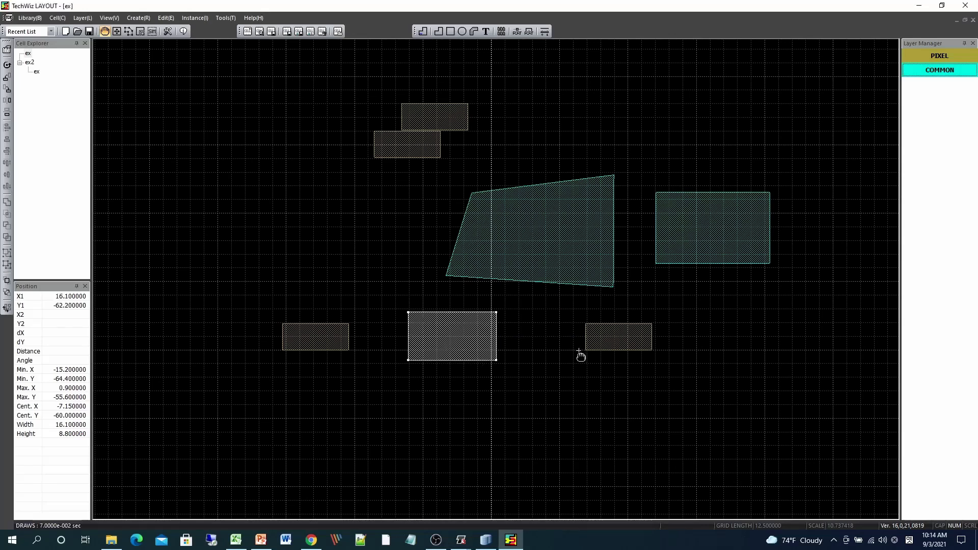
Shrink the right PIXEL rectangle of the lower row by expanding it by a distance of -2
right_click(608, 342)
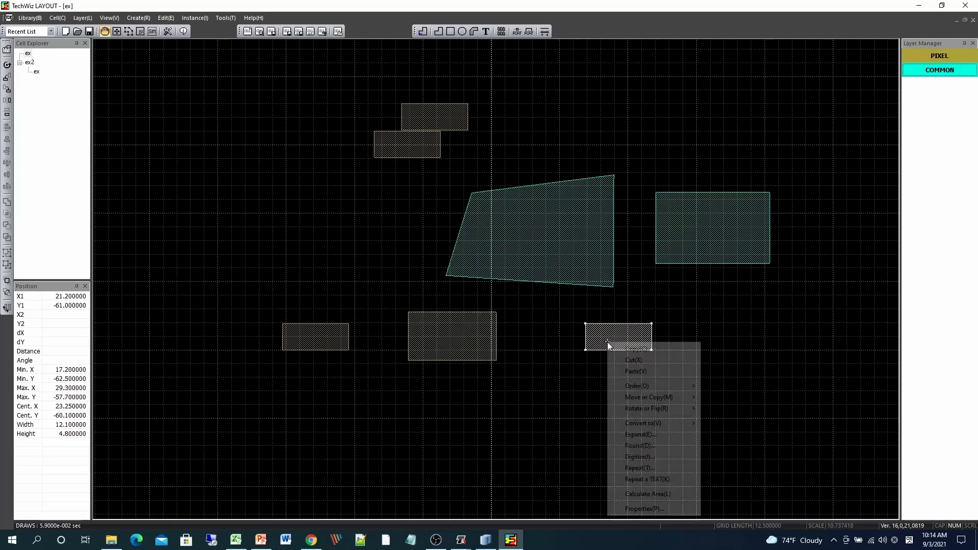
click(649, 434)
text(-2)
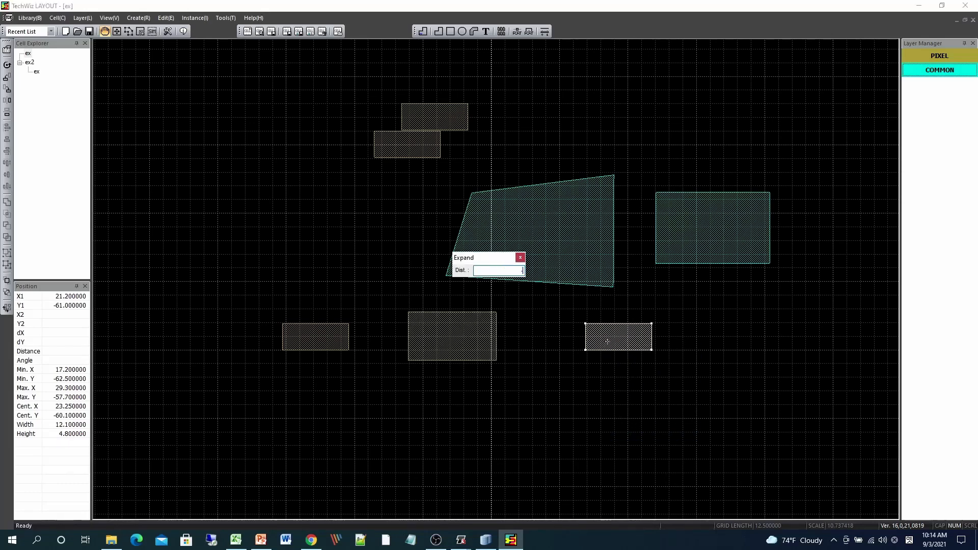
key(Return)
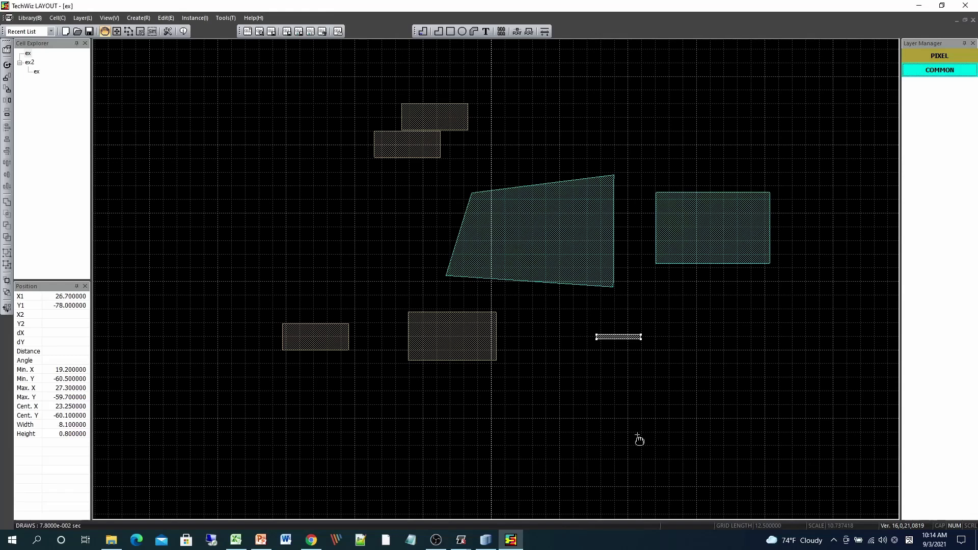
click(634, 433)
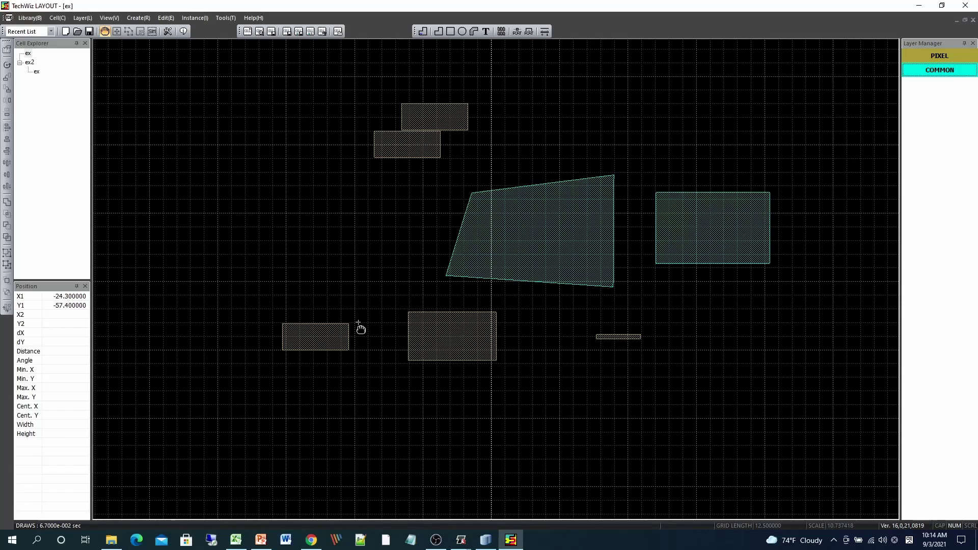
Copy the expanded middle PIXEL rectangle and paste it below the row, with its lower-left corner at about (-11.2, -82.1)
scroll(438, 342, down, 1)
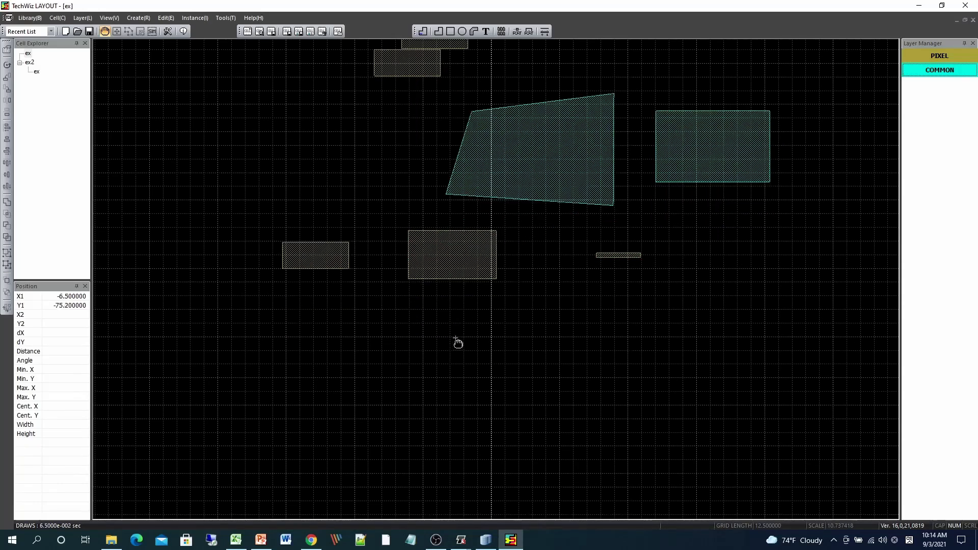
click(443, 264)
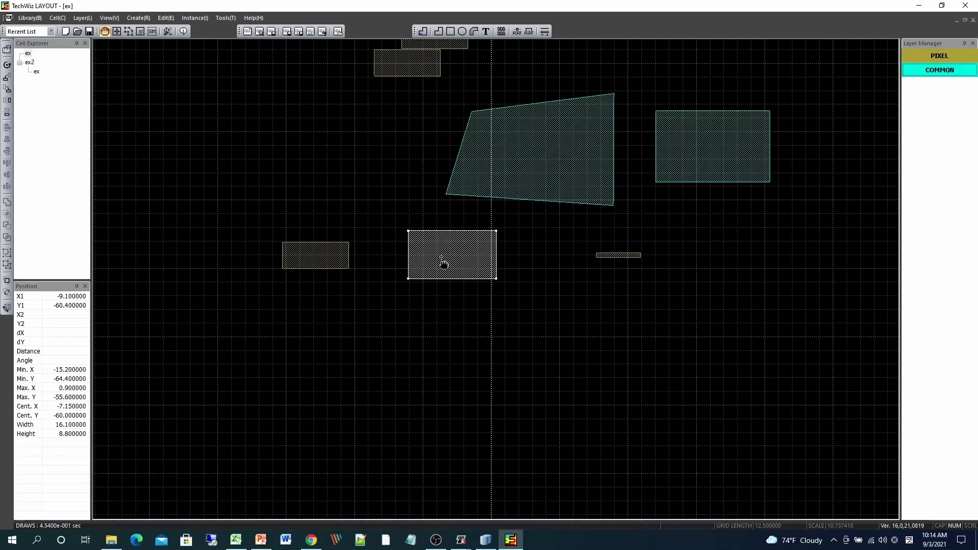
key(ctrl+c)
key(ctrl+v)
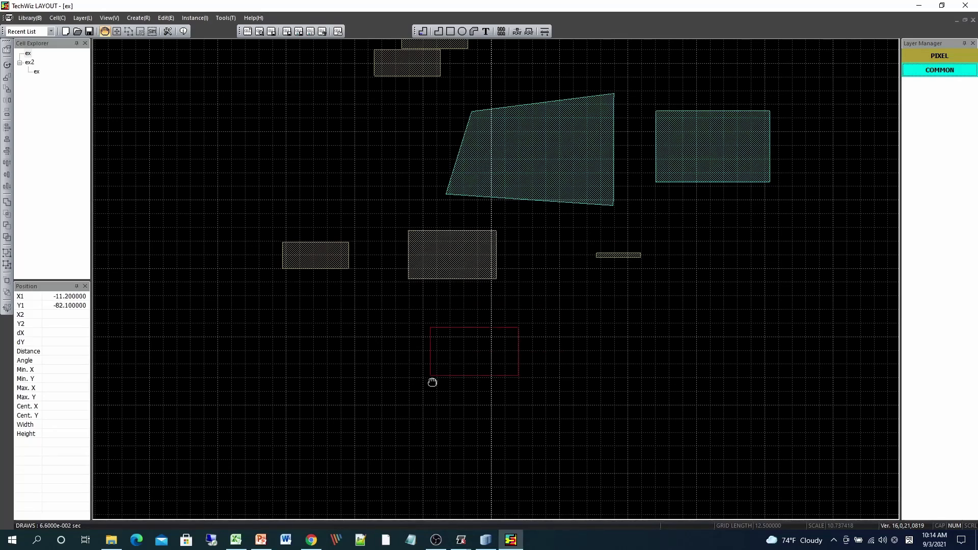
click(432, 382)
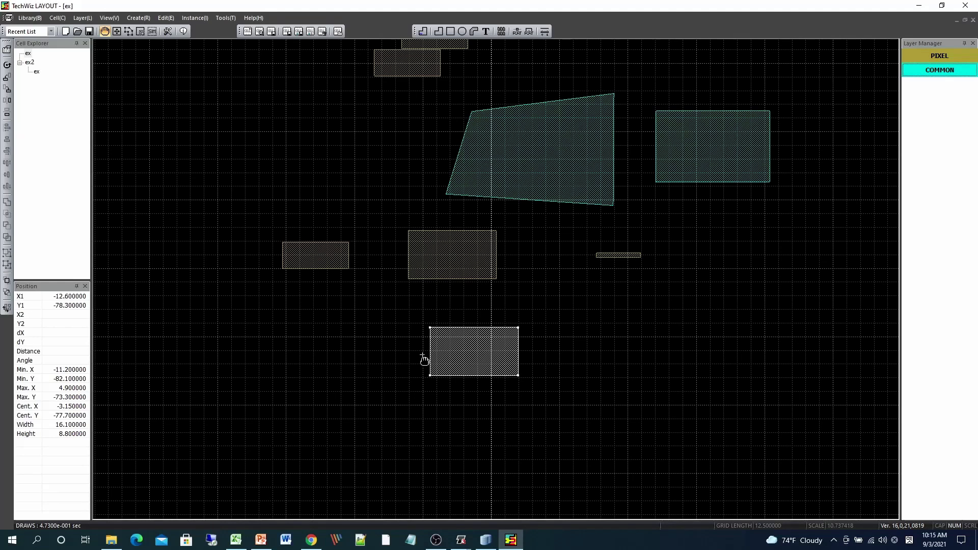
Round the corners of the pasted PIXEL rectangle with a distance of 3
right_click(469, 352)
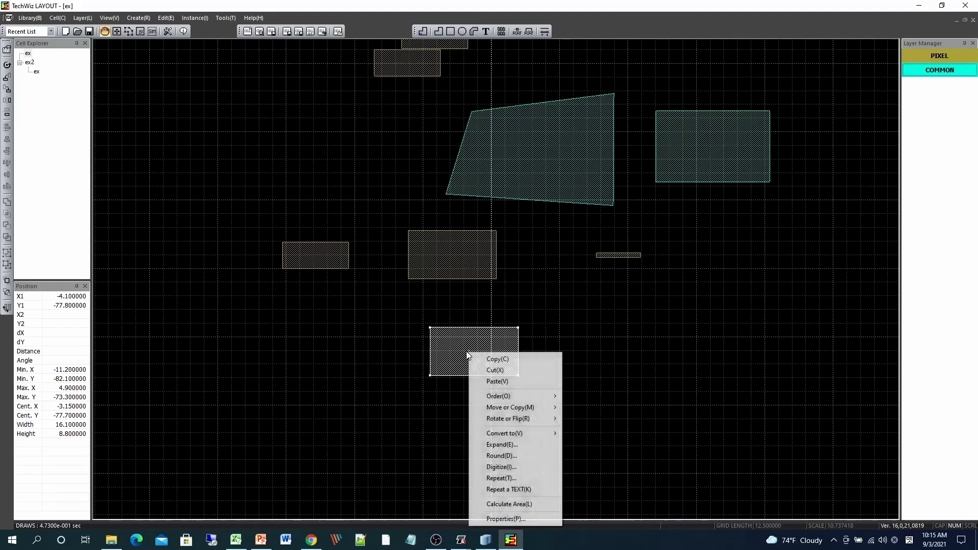
click(521, 455)
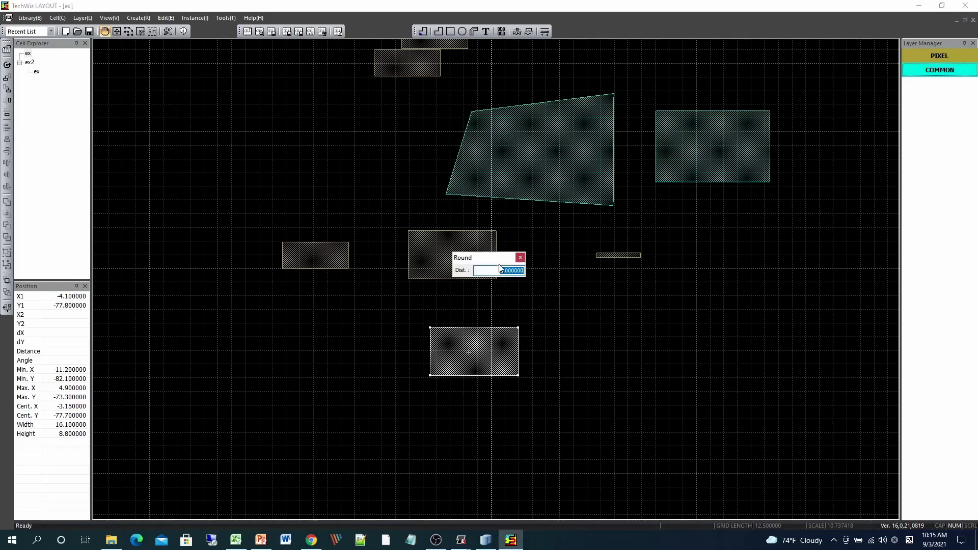
drag(501, 258, 579, 295)
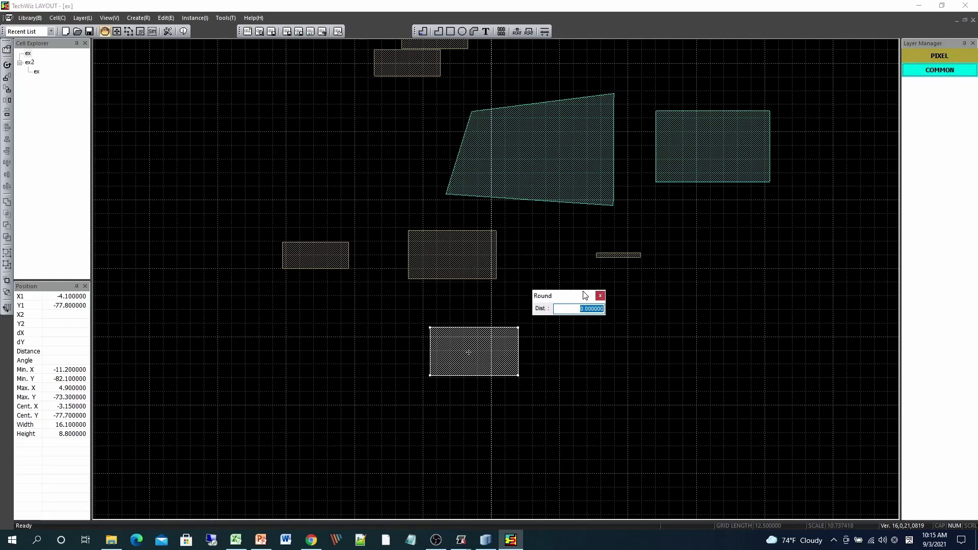
text(3)
key(Return)
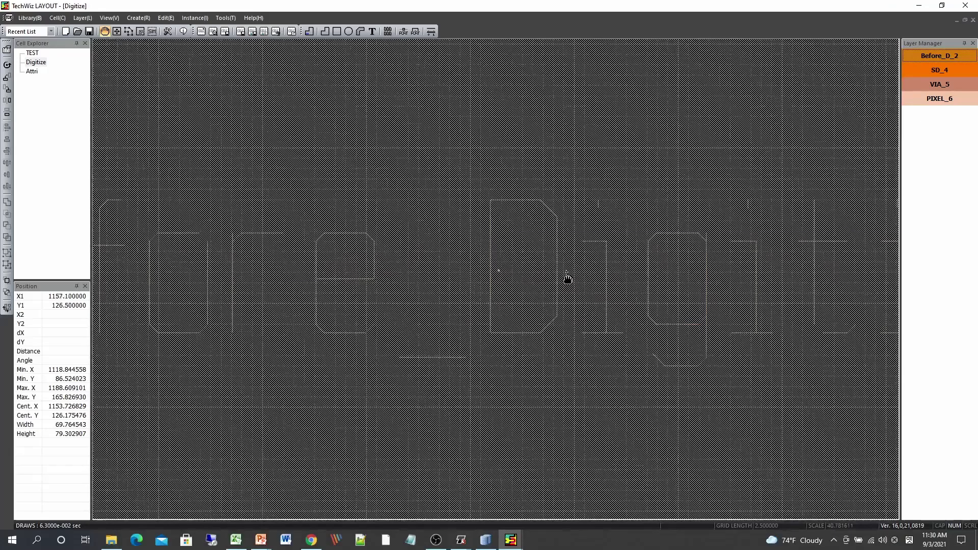
Digitize the selected many-node polygon in cell Digitize with Normal 0.1, Tangent 1 and Angle 1 degree
scroll(567, 279, down, 3)
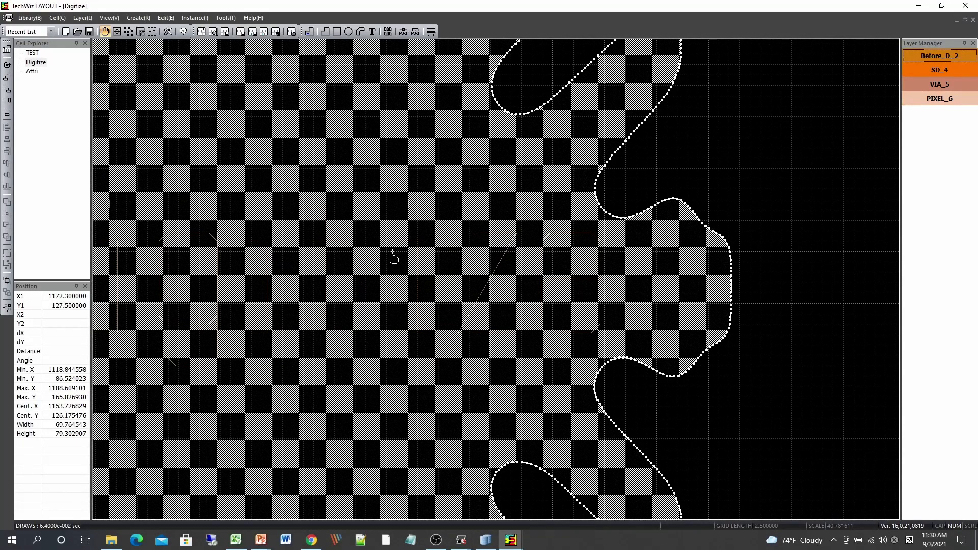
right_click(369, 231)
click(405, 346)
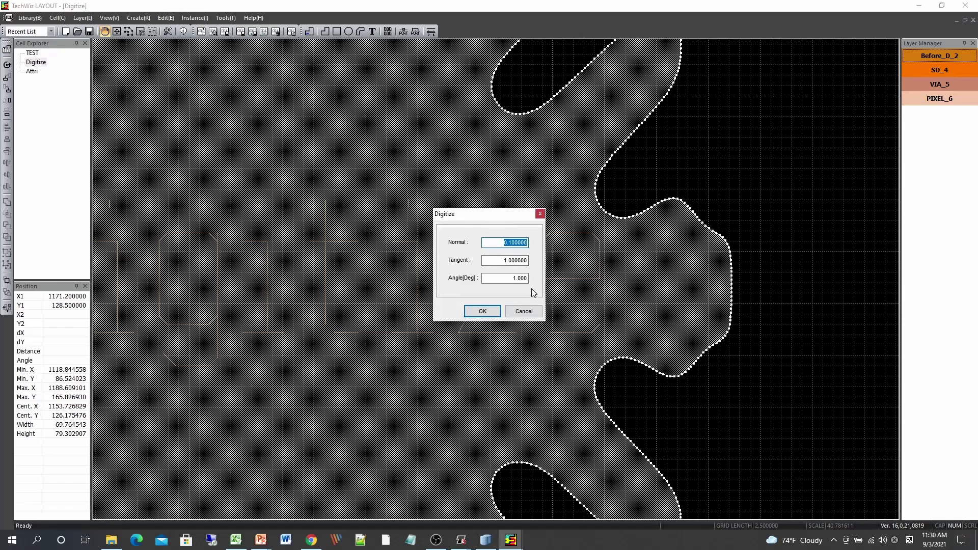
key(Return)
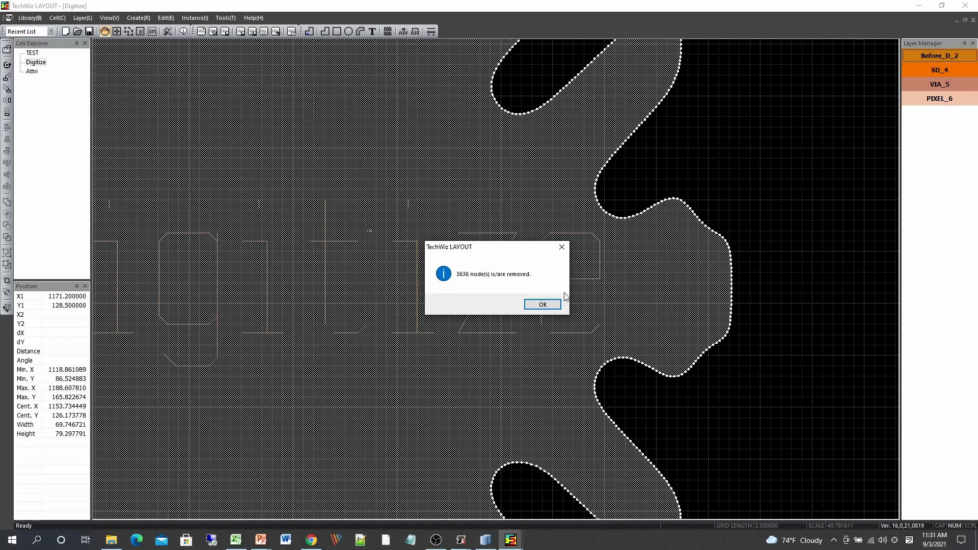
click(550, 307)
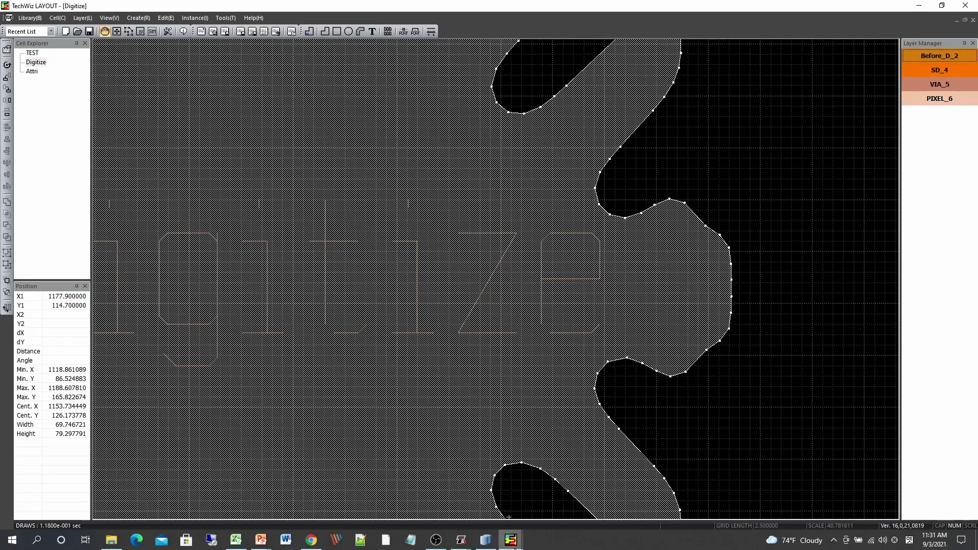
Return to the layout with cell ex and repeat the rounded element in a five-column, multi-row Top - Right array, spaced 16.1 in X and 8.8 in Y
mouse_move(511, 540)
click(436, 493)
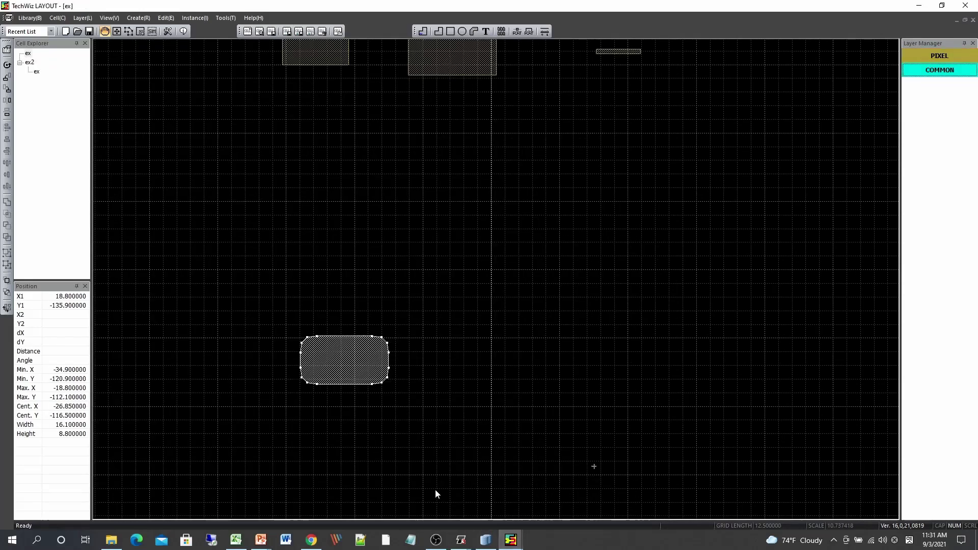
right_click(351, 364)
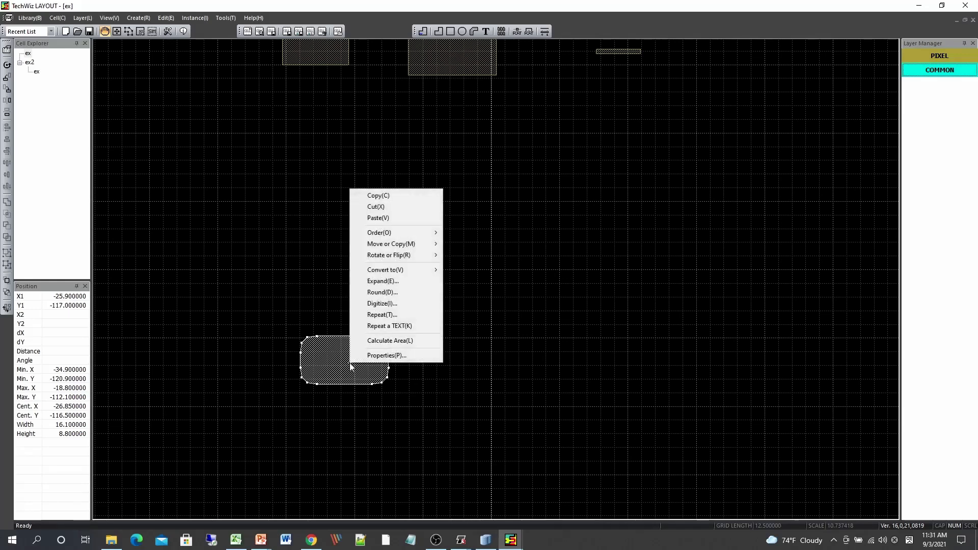
click(372, 315)
drag(516, 168, 588, 230)
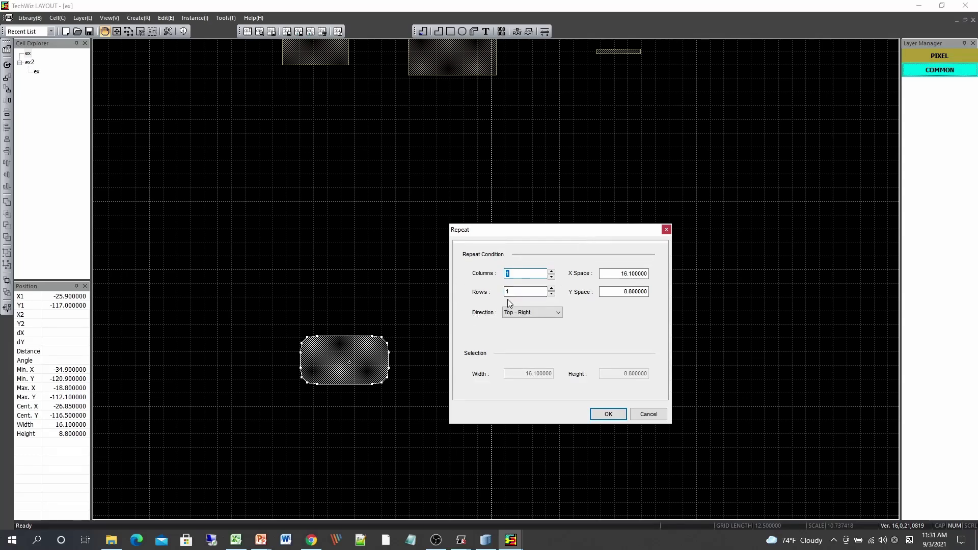
click(551, 272)
click(551, 272)
click(550, 272)
click(552, 288)
click(551, 289)
click(551, 289)
click(607, 415)
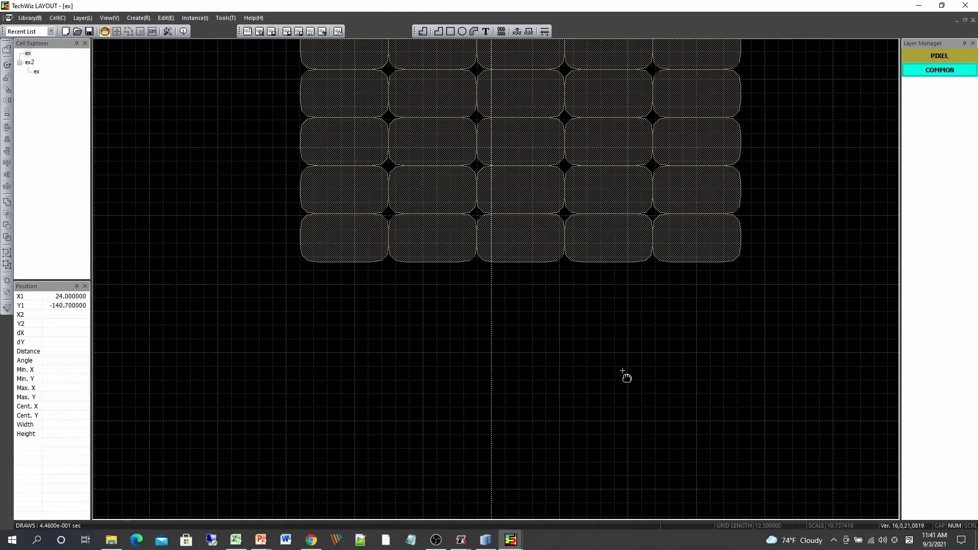
Move the array's lower-left rounded element below the array, centred at about (-7.85, -135.1), and view its electrode attribute
click(348, 244)
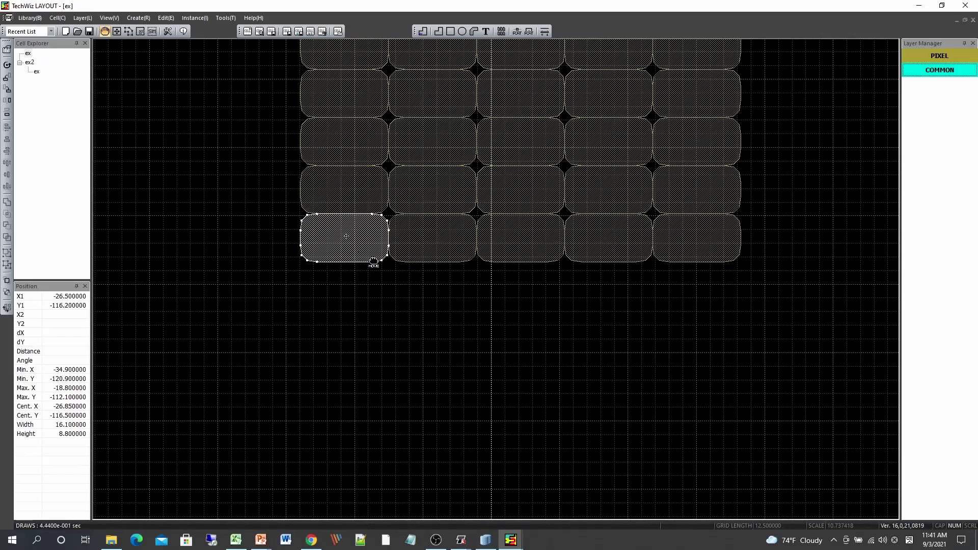
drag(348, 245, 453, 345)
right_click(458, 346)
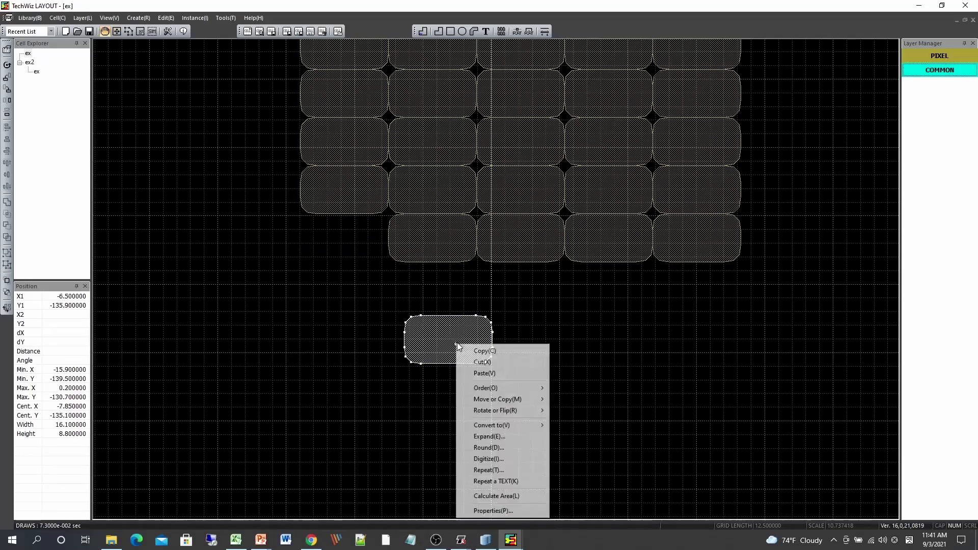
click(518, 510)
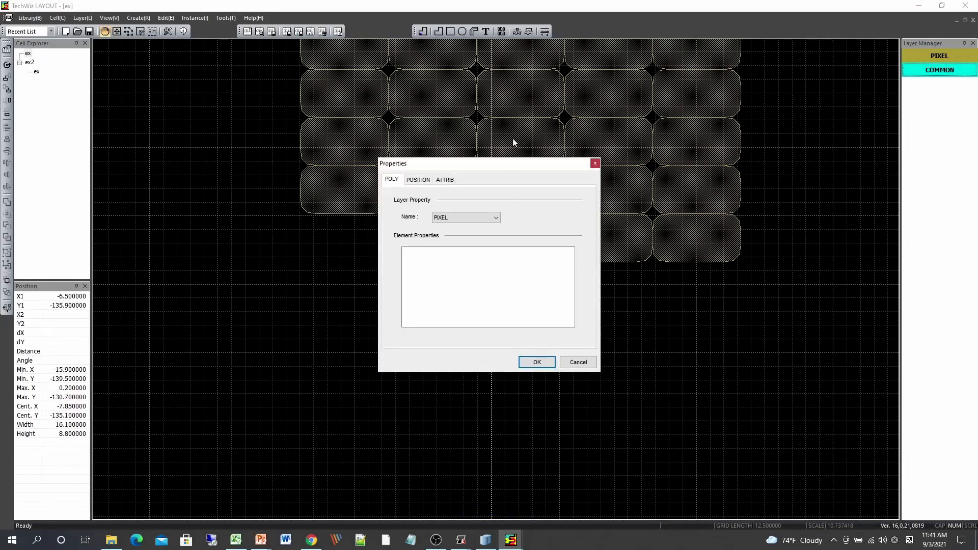
drag(520, 167, 678, 241)
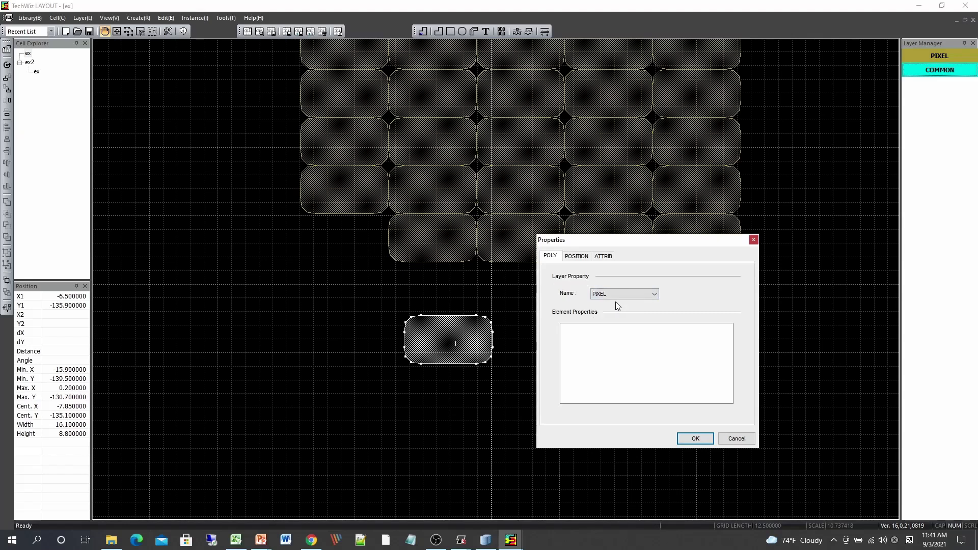
click(602, 257)
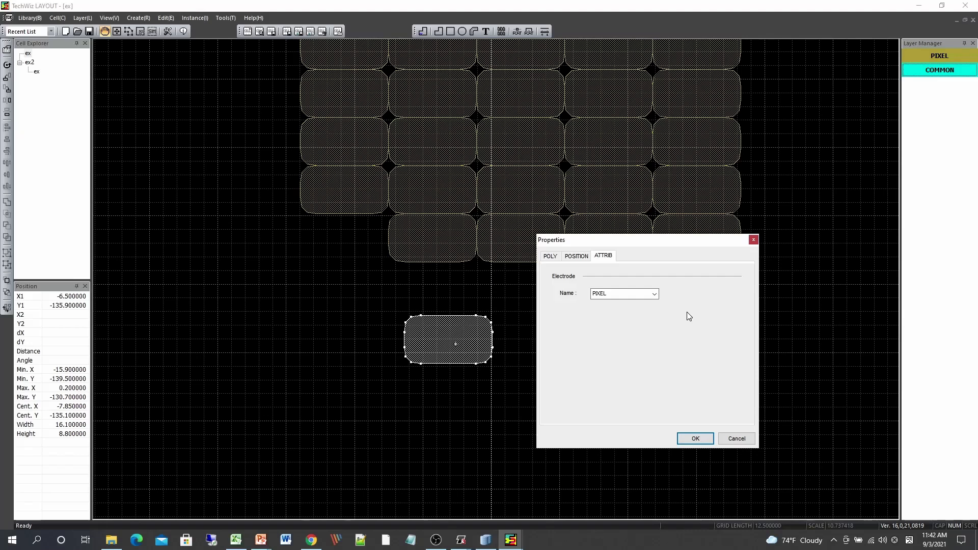
click(737, 438)
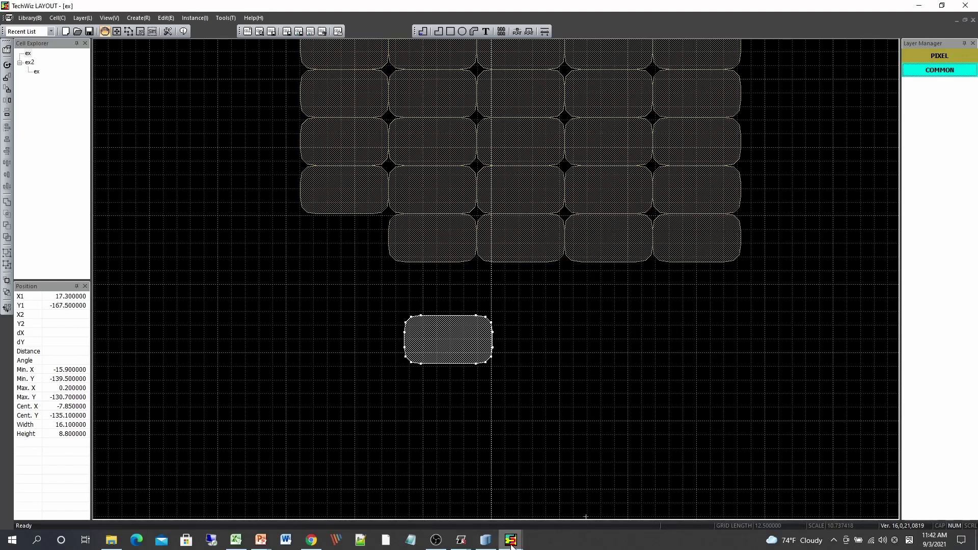
Switch to the layout with cell Attri and check the electrode attribute of the large PIXEL_6 polygon
mouse_move(511, 543)
click(548, 504)
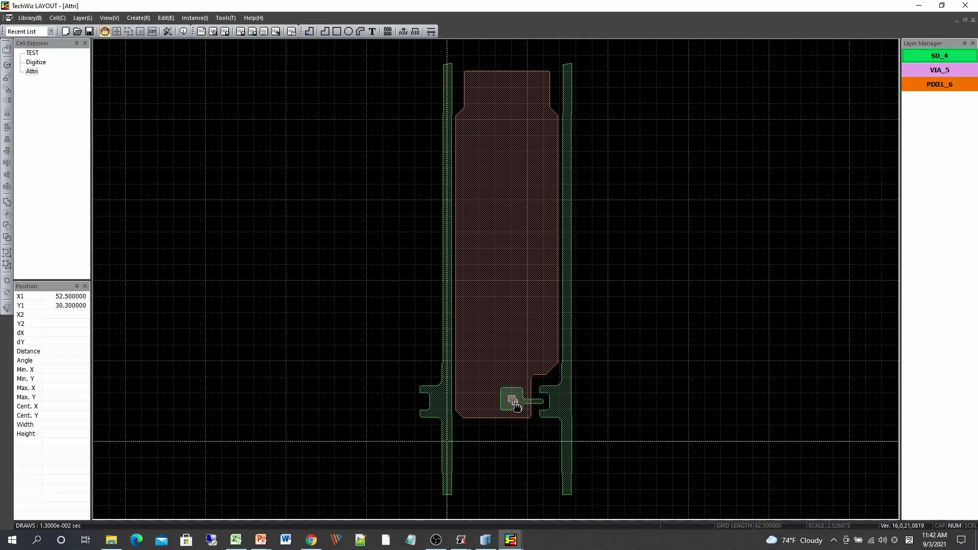
click(510, 353)
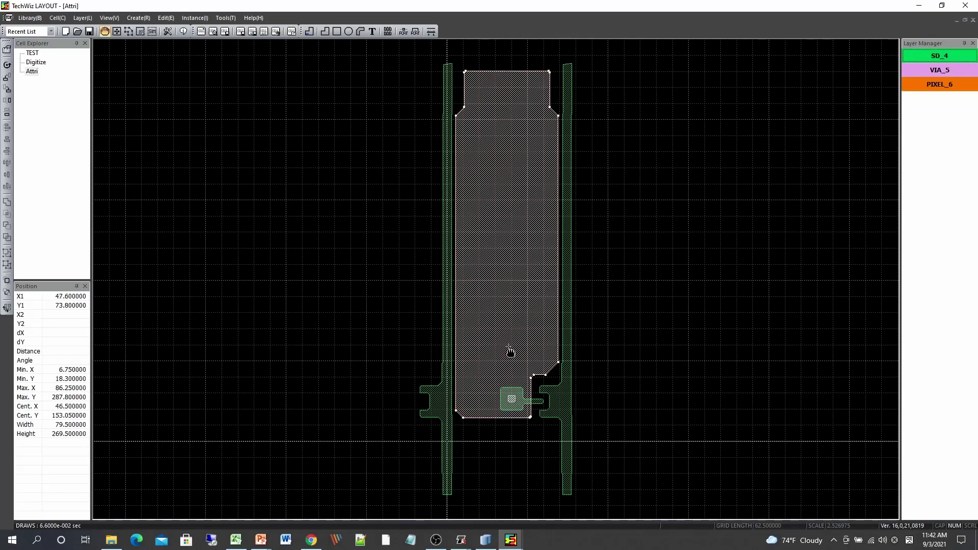
right_click(509, 353)
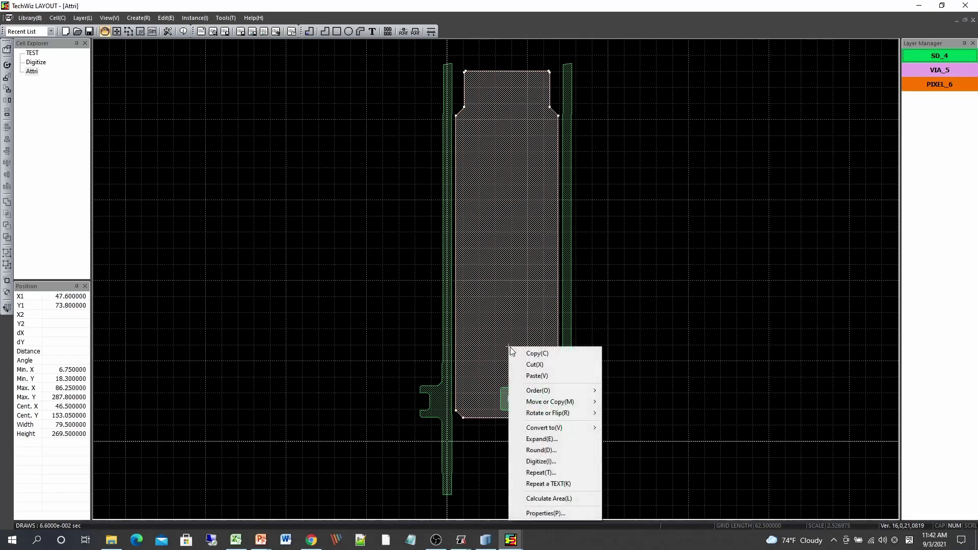
click(545, 513)
drag(497, 170, 699, 233)
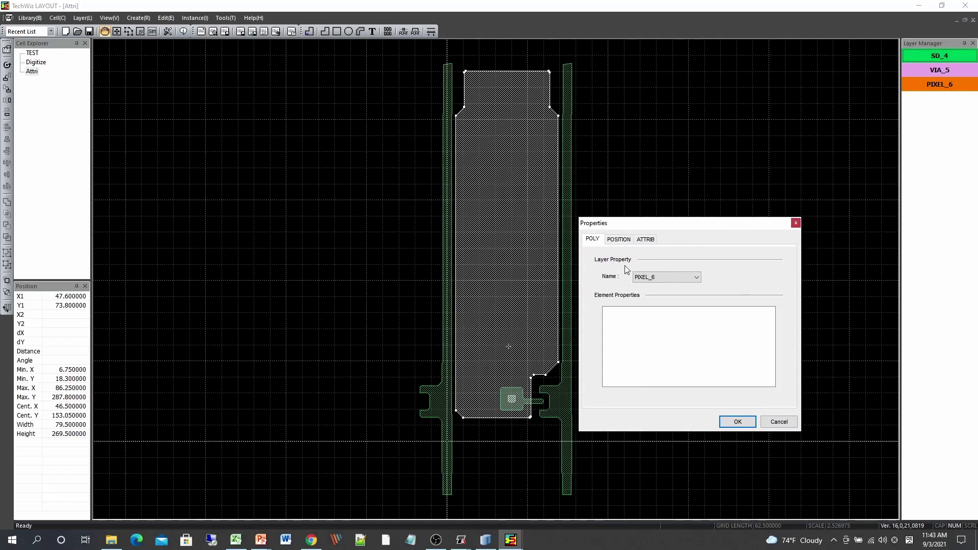
click(645, 240)
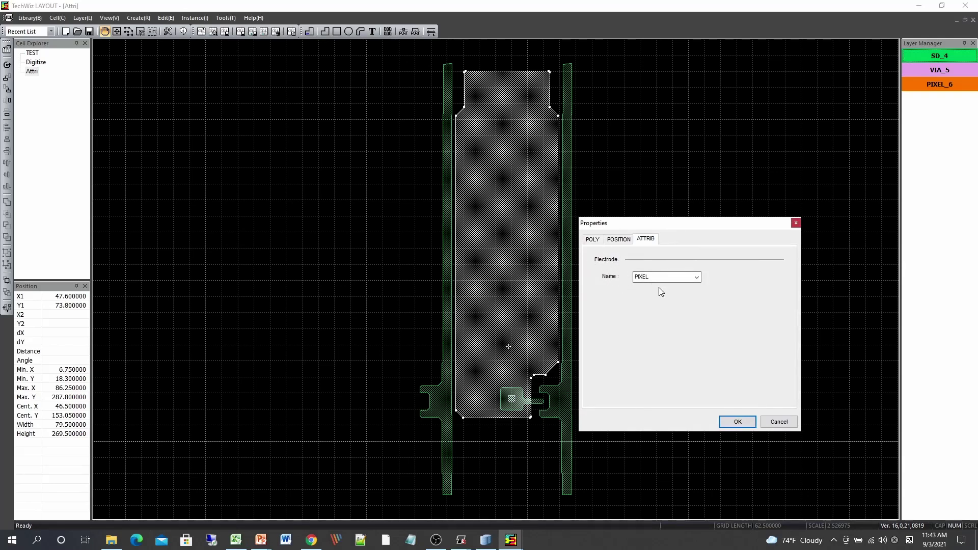
click(789, 425)
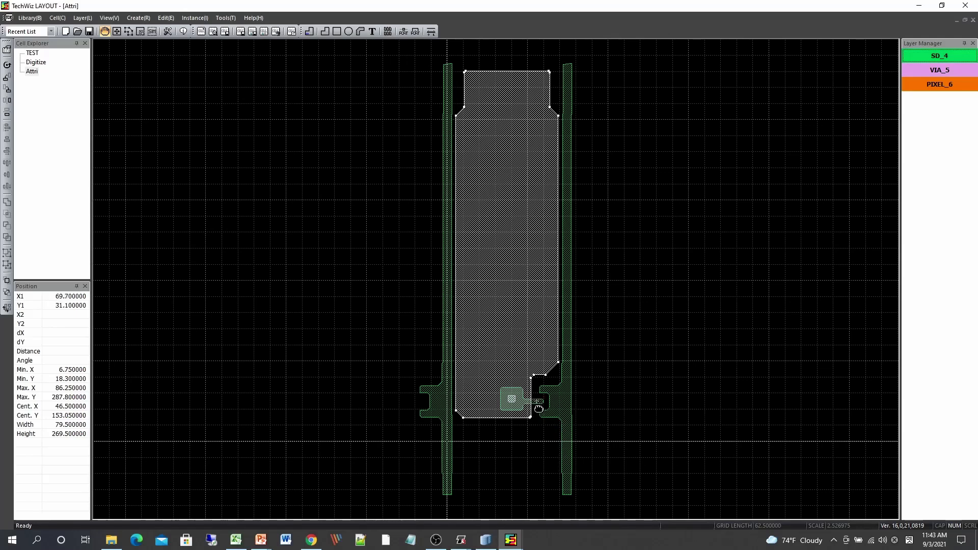
Check the electrode attribute of the small SD_4 element overlapping the pixel polygon's lower end
click(539, 408)
right_click(508, 403)
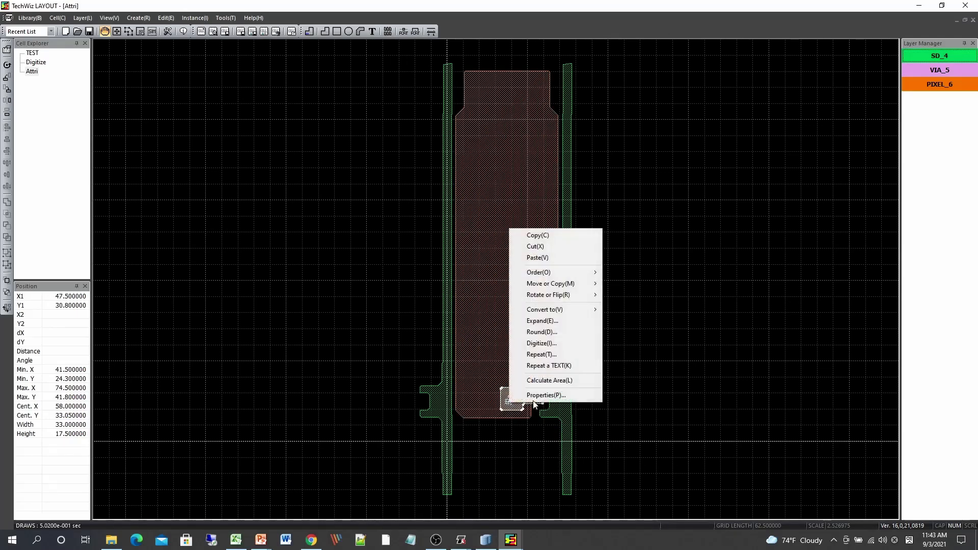
click(535, 395)
drag(482, 163, 647, 219)
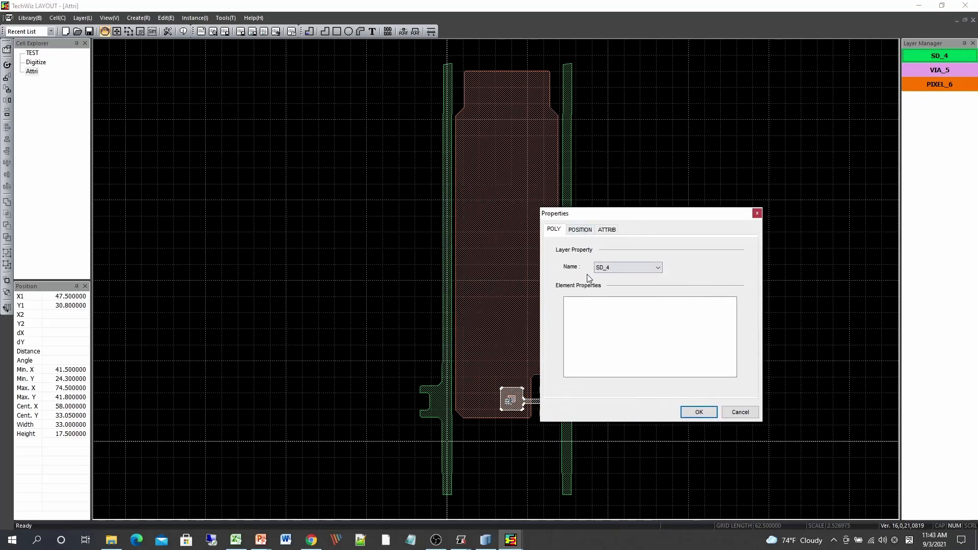
click(608, 229)
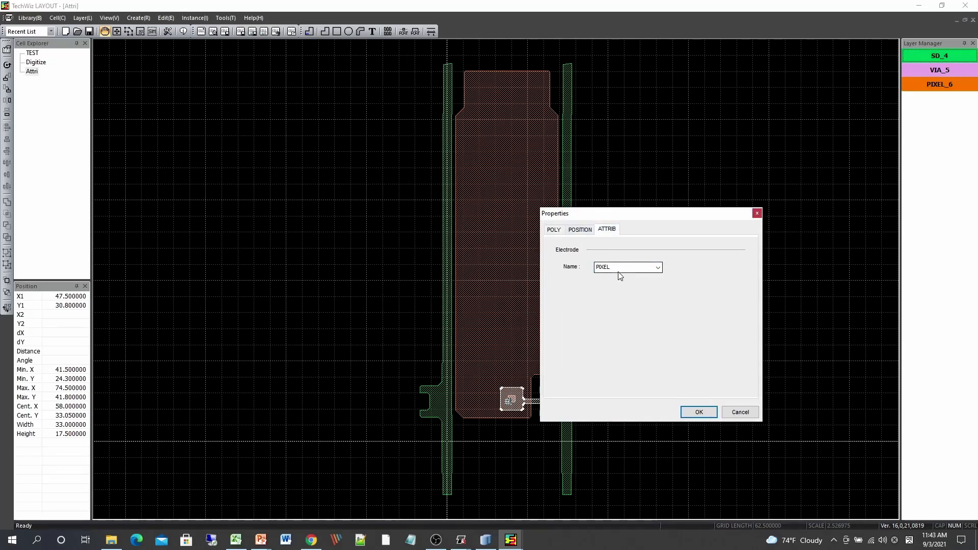
Close the element properties, then highlight the small SD_4 element and the large PIXEL_6 polygon in turn before clearing the selection
click(698, 412)
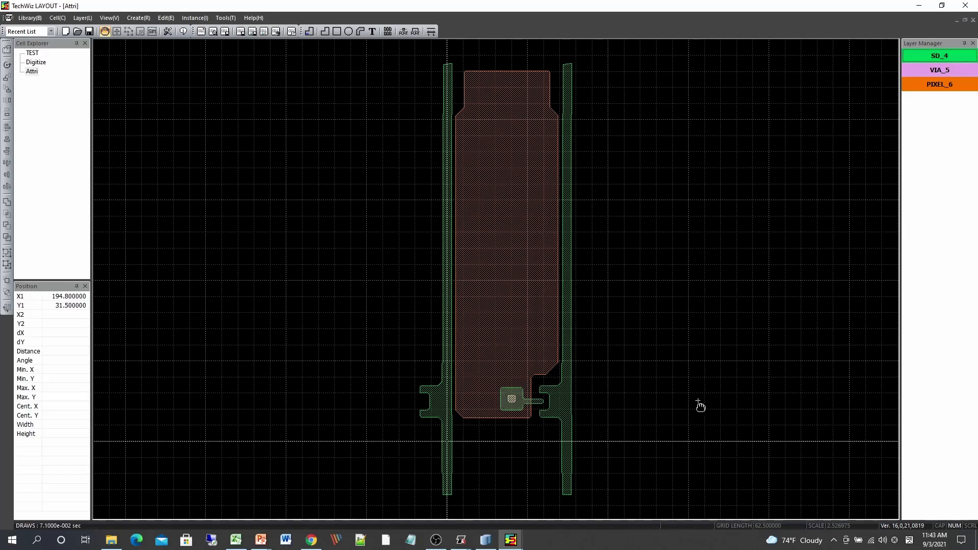
click(537, 407)
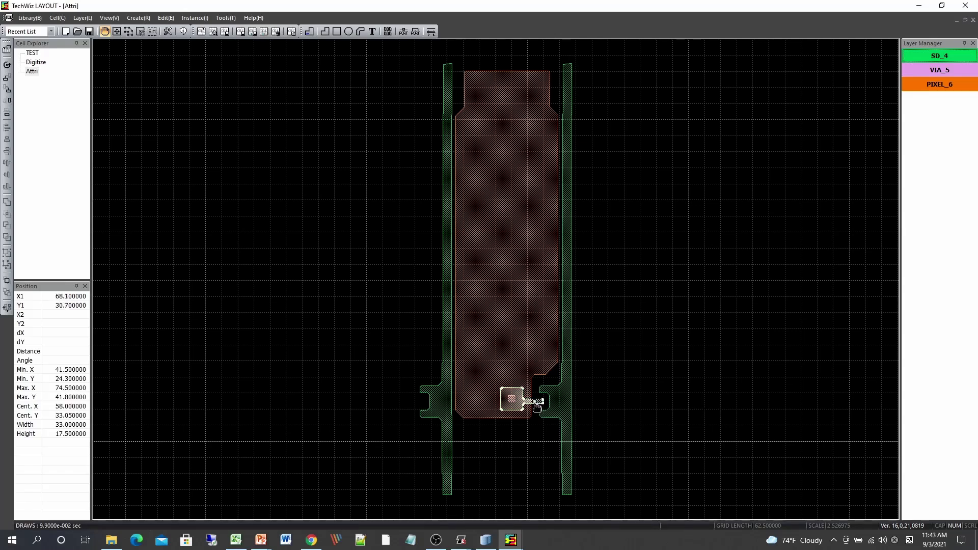
click(500, 326)
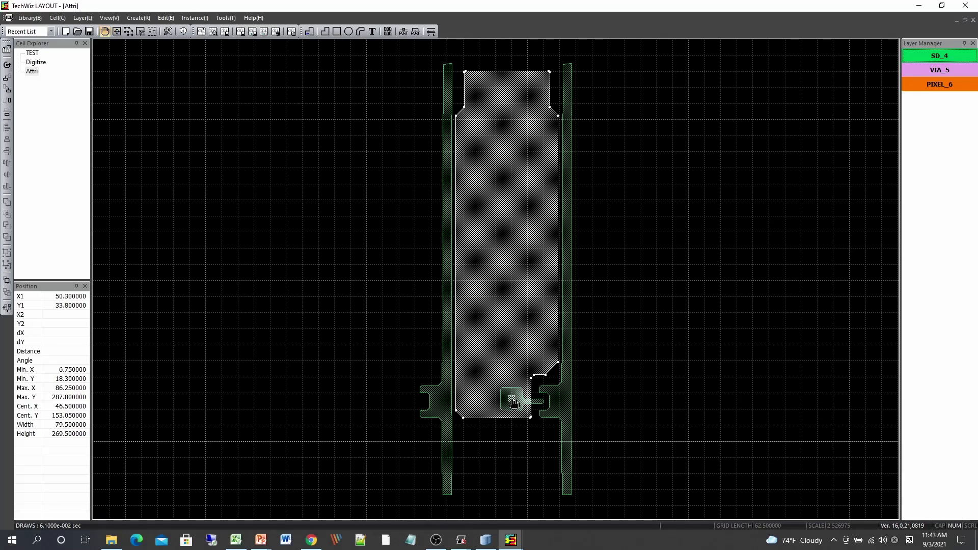
click(516, 440)
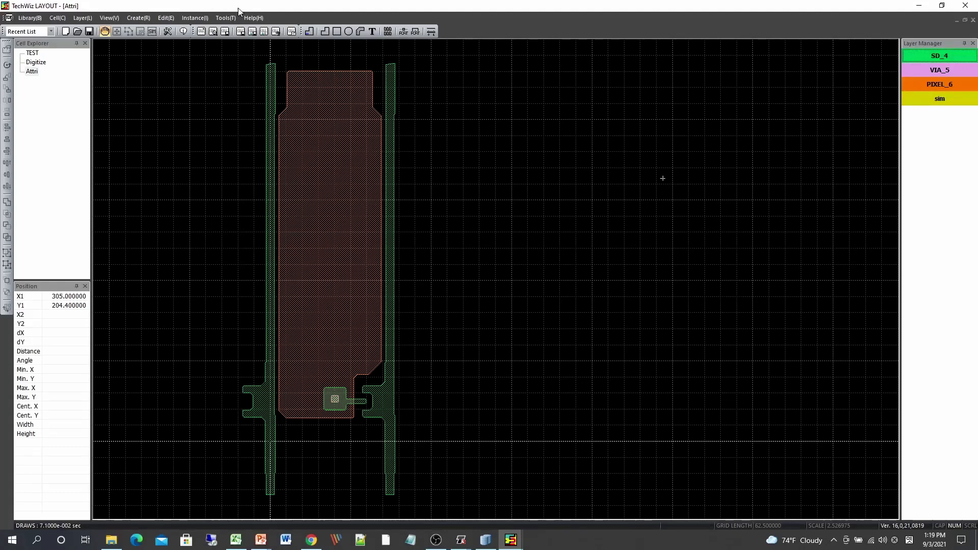
Draw an irregular SD_4 polygon about 169.8 wide and 97.3 high in the empty area beside the pixel structure
click(326, 32)
click(626, 108)
click(510, 156)
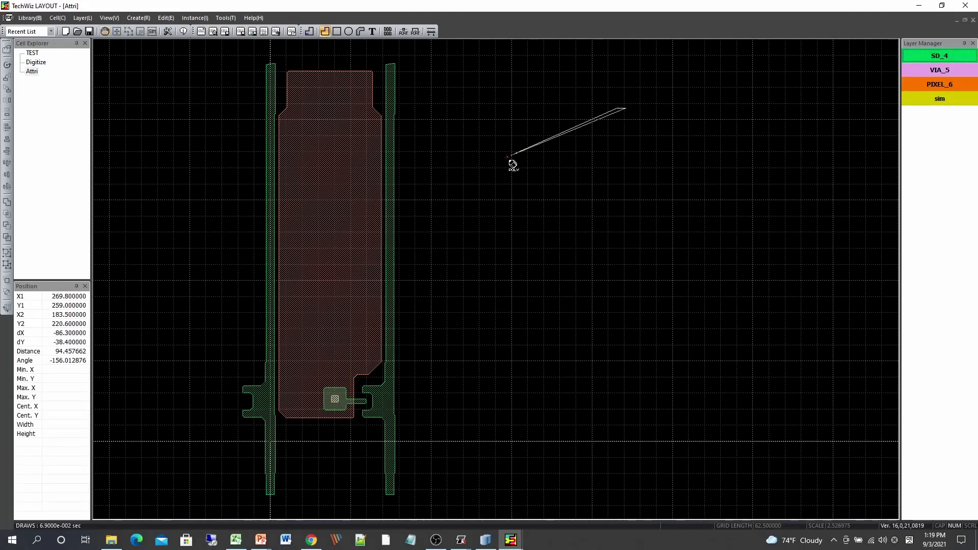
click(523, 233)
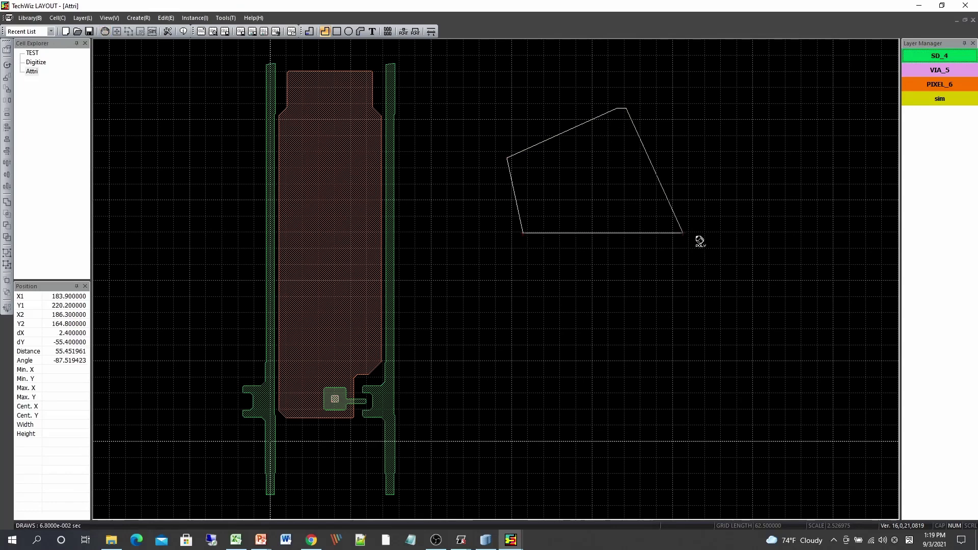
click(726, 225)
right_click(655, 282)
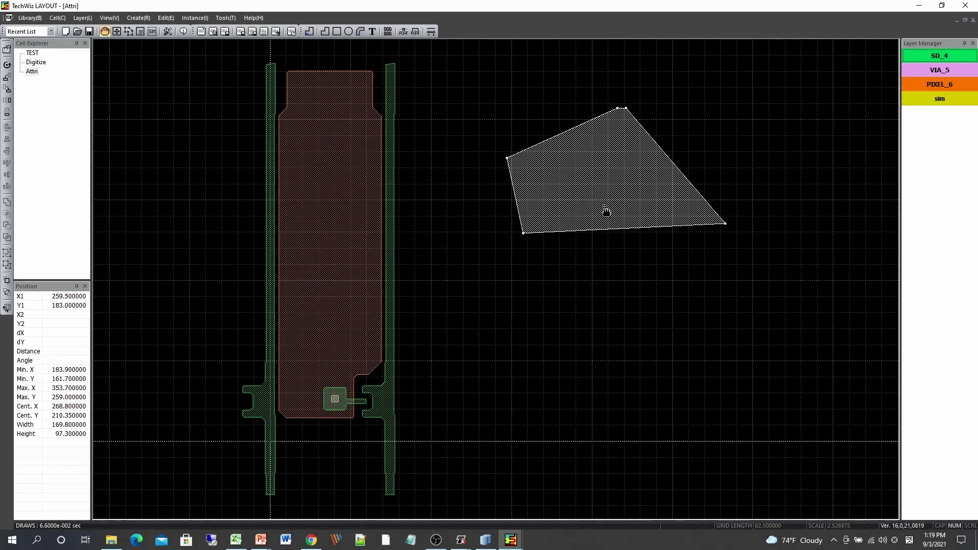
Remove the new polygon's two topmost vertices and insert three vertices on its lower edge and one on its upper edge
click(618, 108)
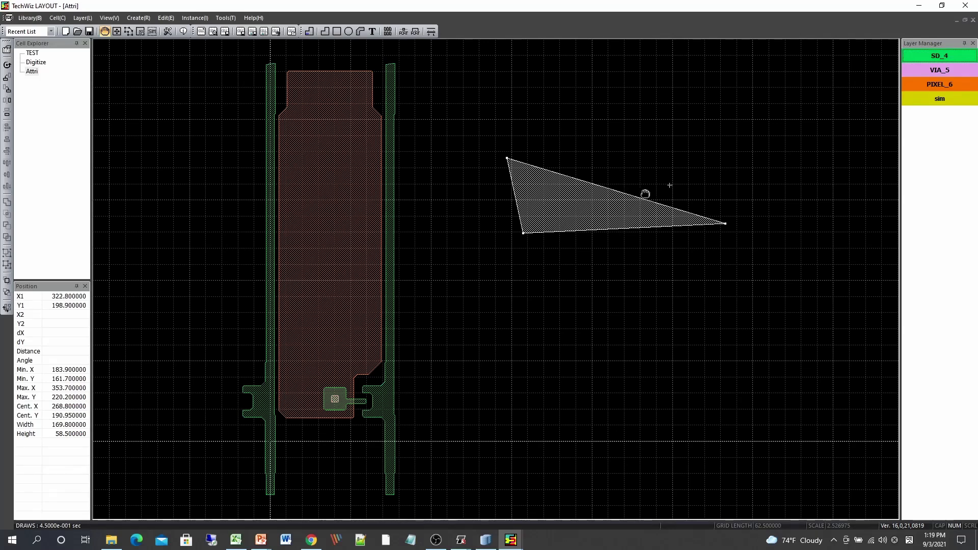
click(567, 231)
click(612, 229)
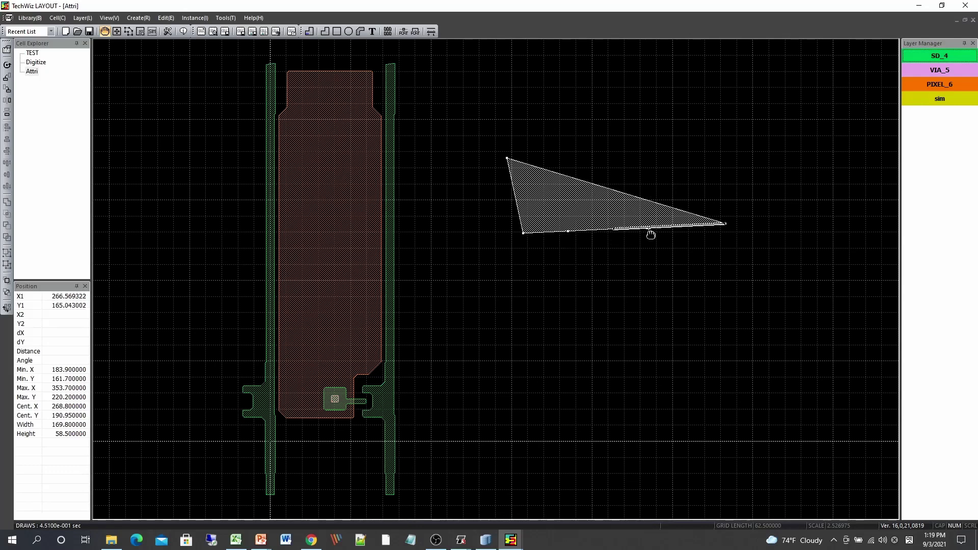
click(649, 227)
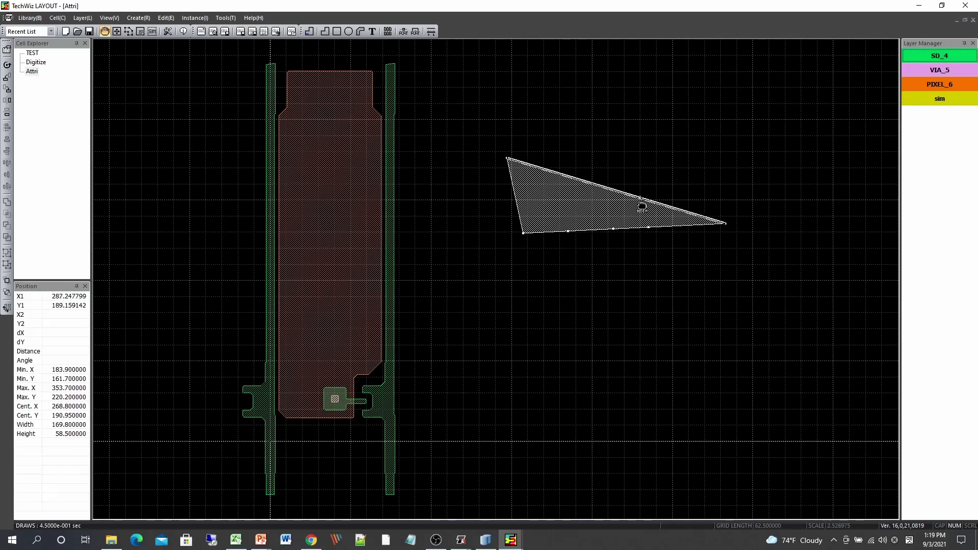
click(640, 197)
key(Escape)
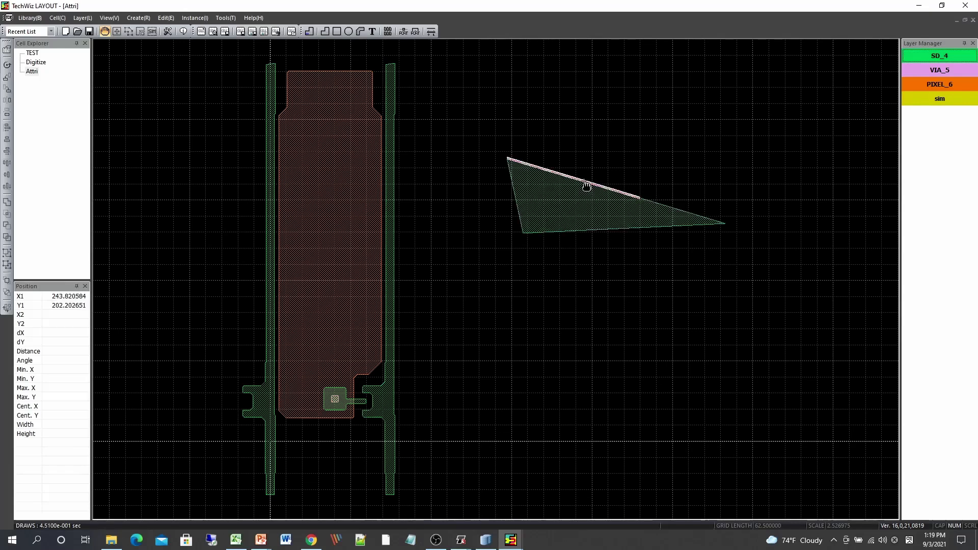
click(594, 211)
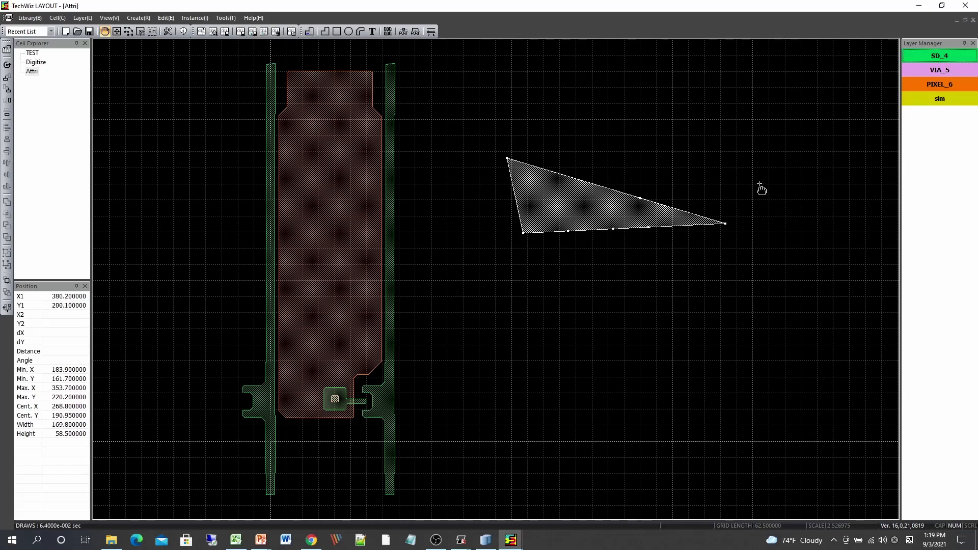
Find the elements assigned to the PIXEL electrode in the Attri cell and close the electrode list
click(228, 19)
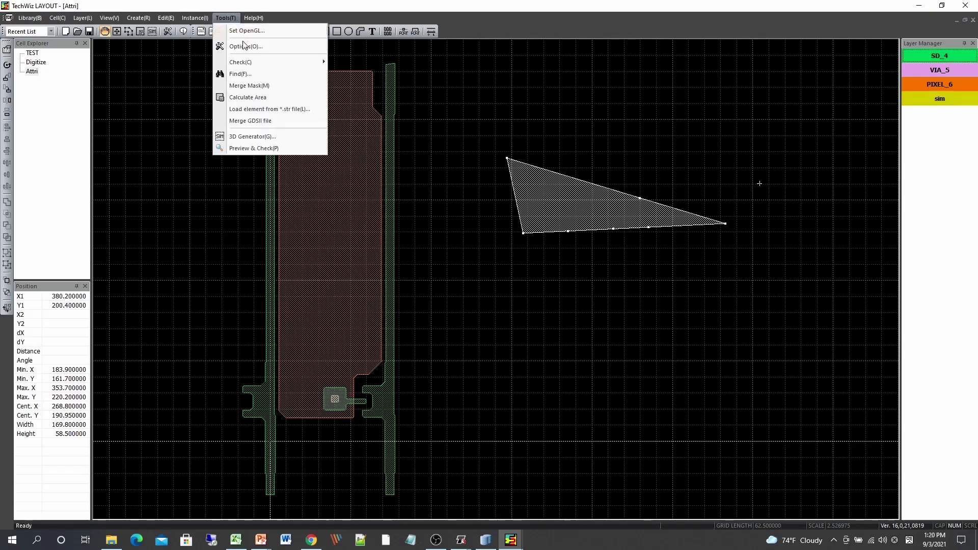
mouse_move(247, 63)
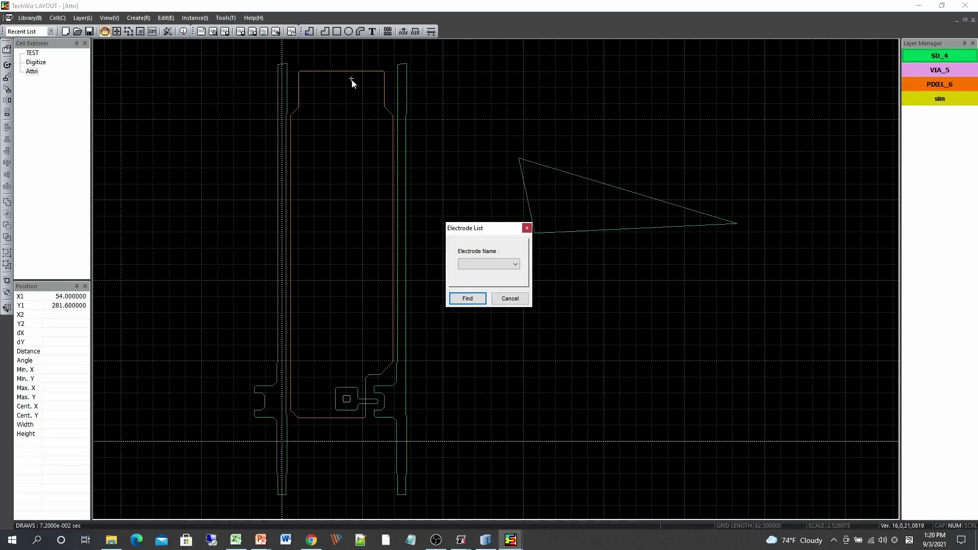
click(511, 266)
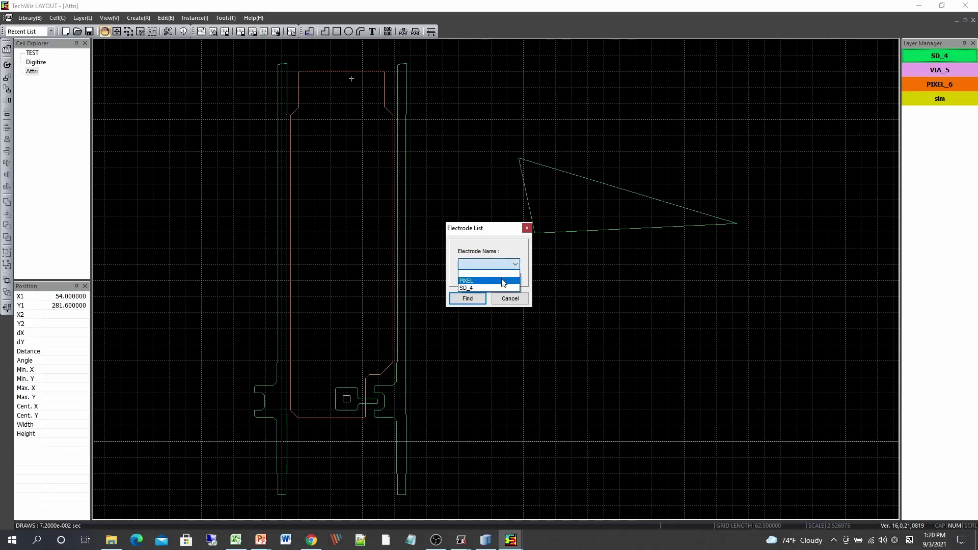
click(503, 281)
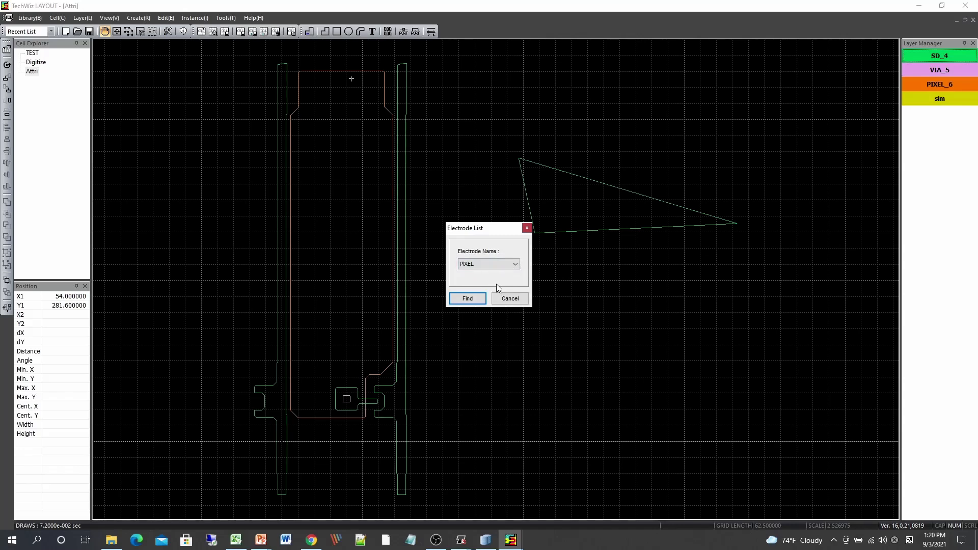
click(472, 304)
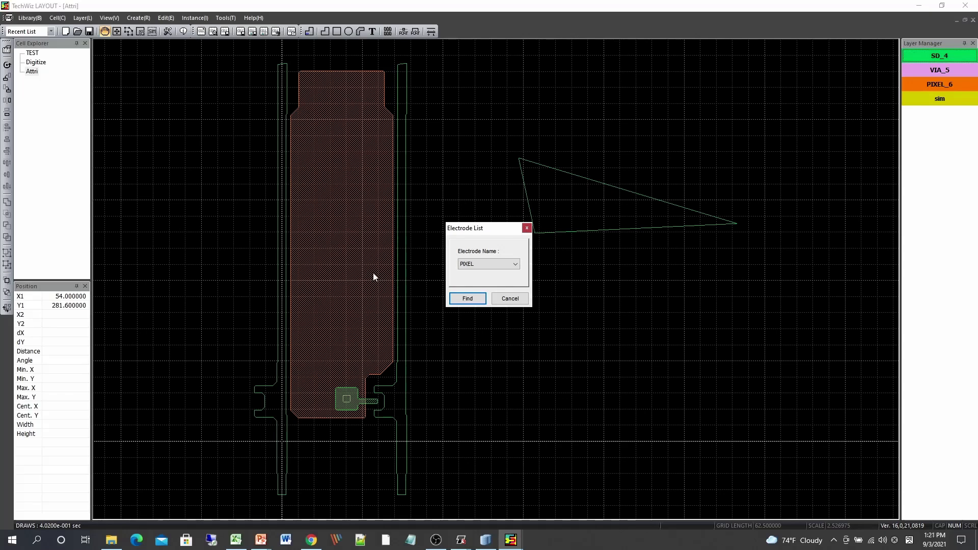
click(515, 301)
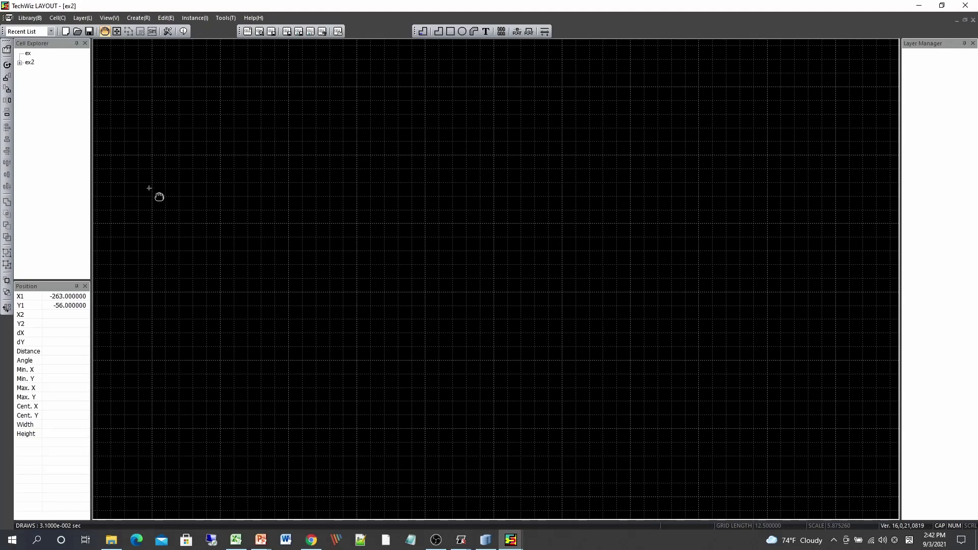
Create a new cell named TN and place the layout window side by side with the TN example slide
right_click(59, 86)
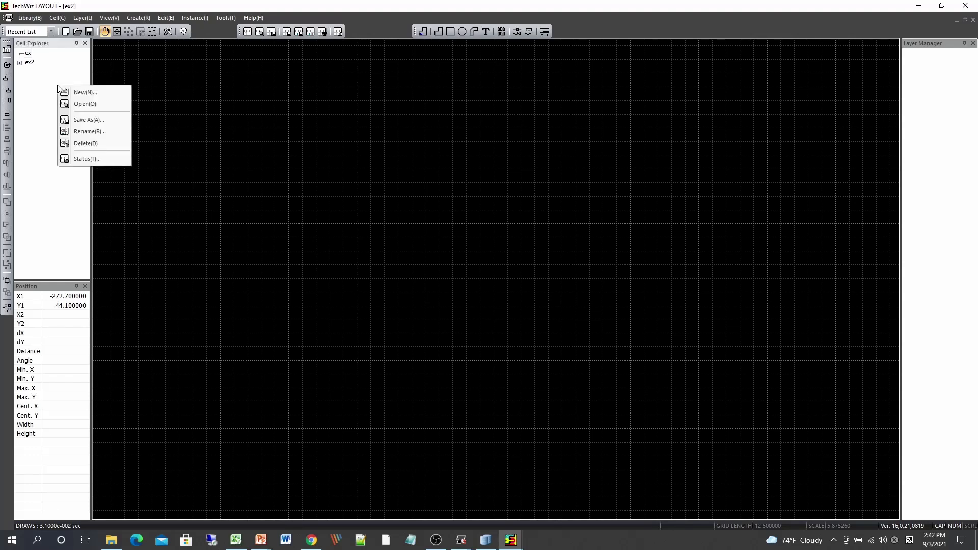
click(103, 95)
text(T)
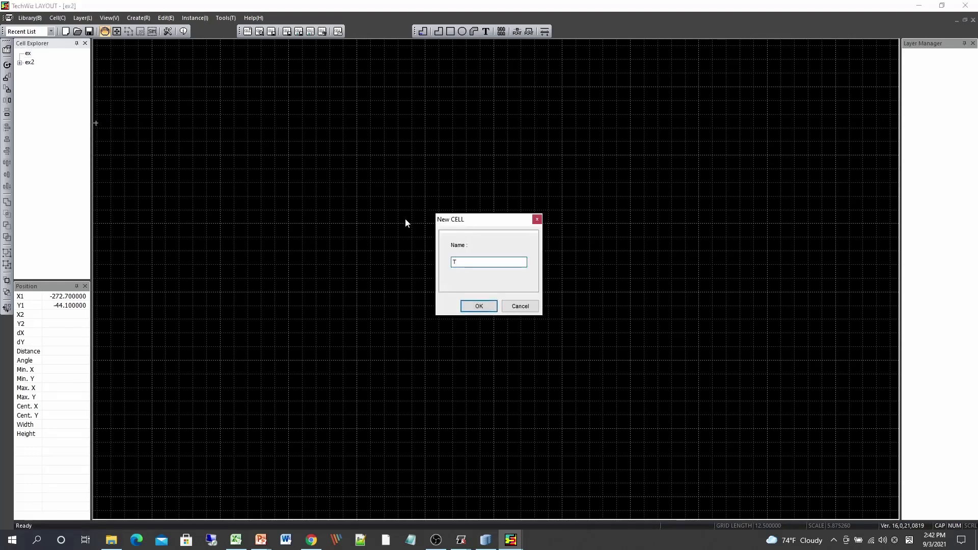
text(N)
key(Return)
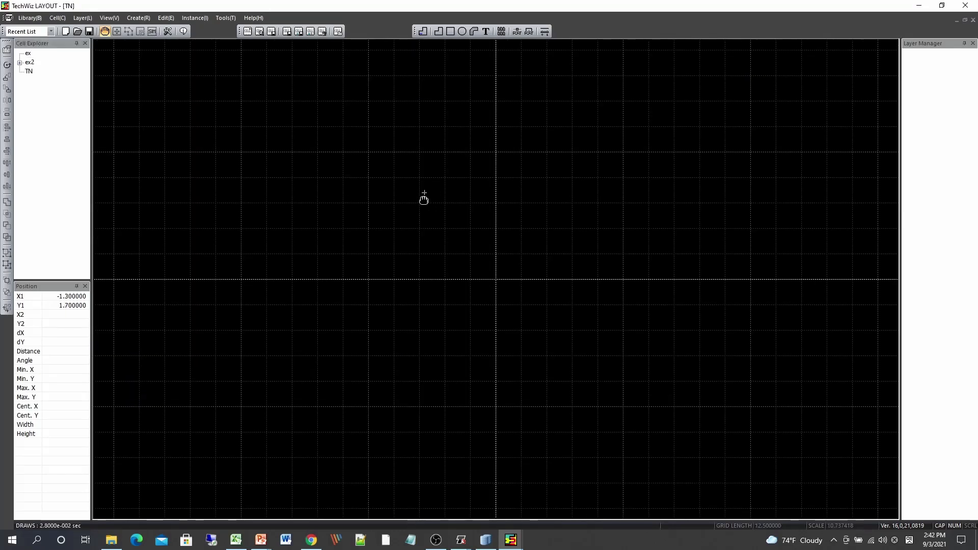
key(super+Left)
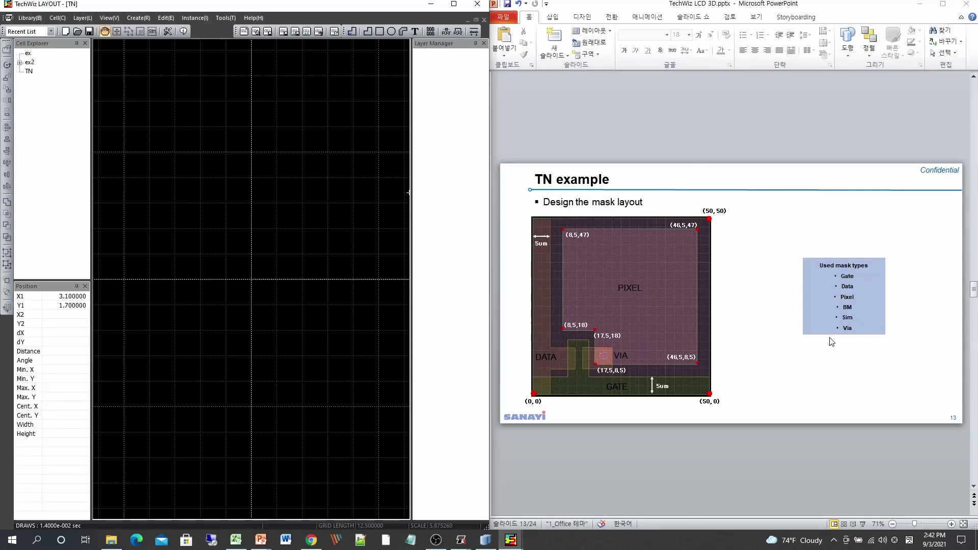
In the Technology Editor, rename LAYER000 as GATE and set its purpose to METAL
right_click(460, 122)
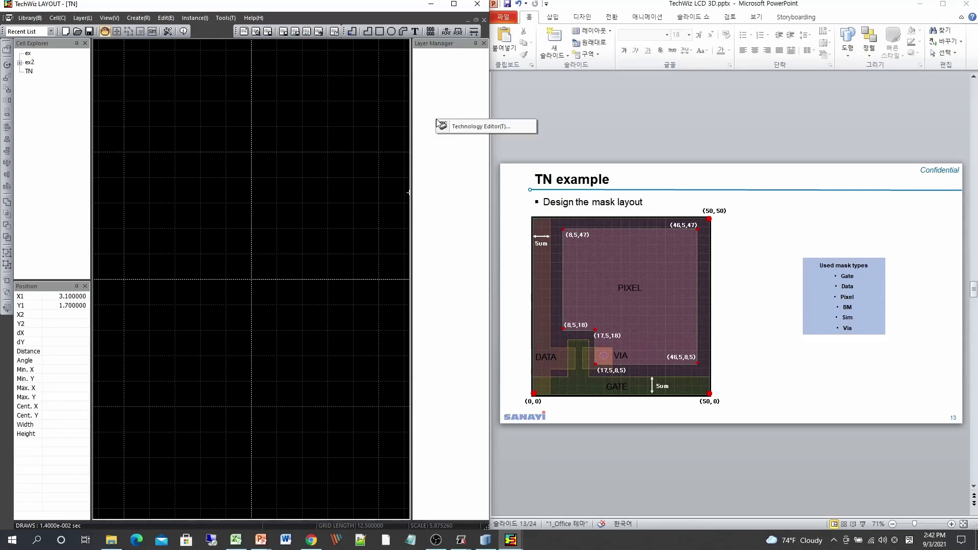
click(459, 125)
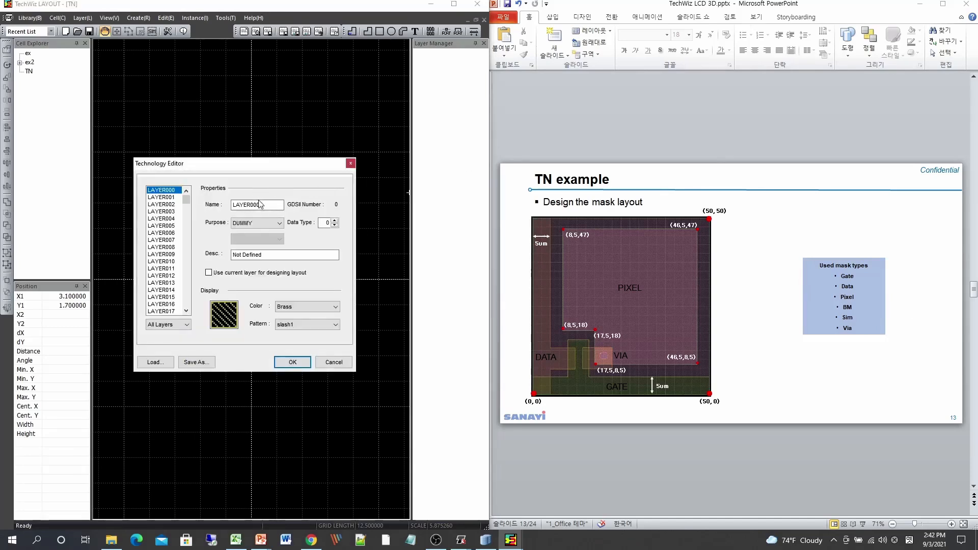
drag(268, 205, 204, 204)
text(GATE)
click(256, 223)
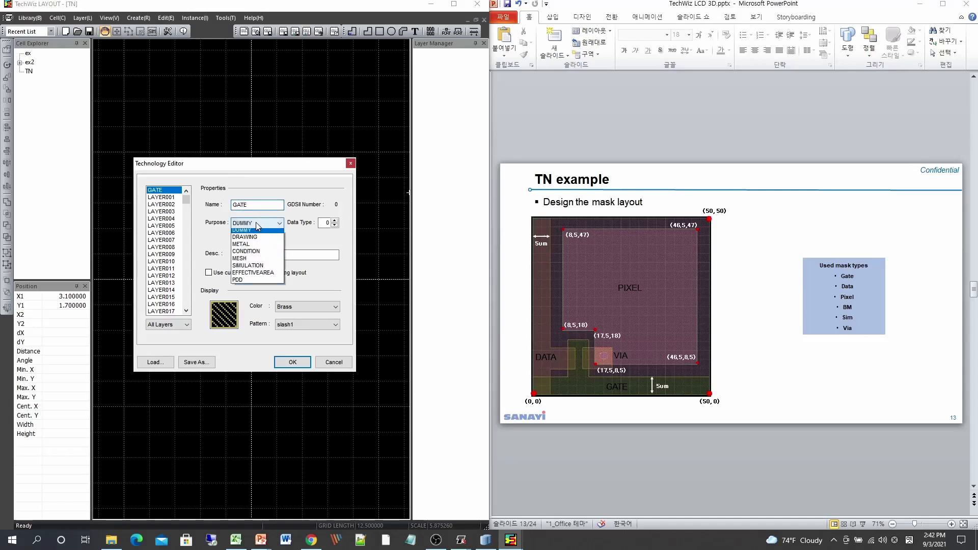
click(252, 247)
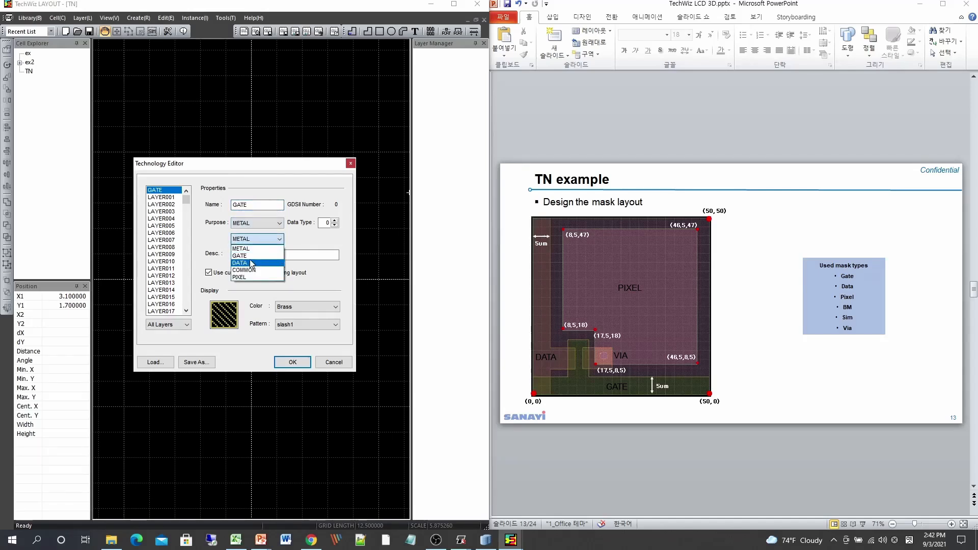
Rename LAYER001 as DATA and set its purpose to METAL with the DATA subtype
click(172, 198)
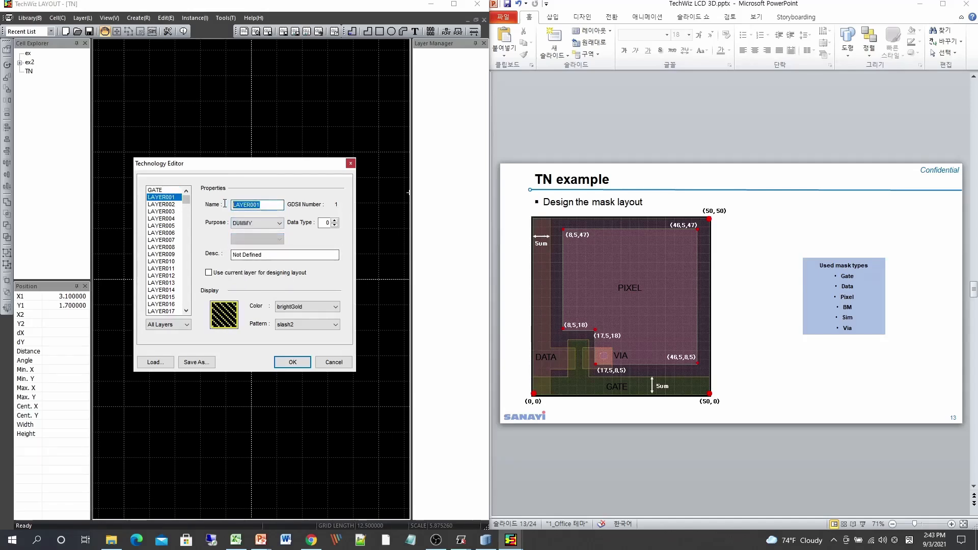
text(DATA)
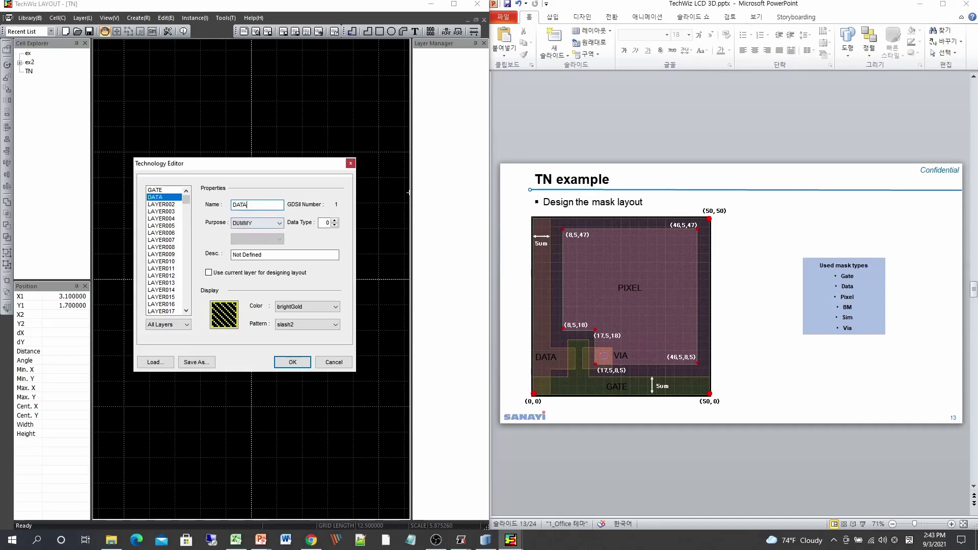
click(256, 223)
click(253, 248)
click(257, 239)
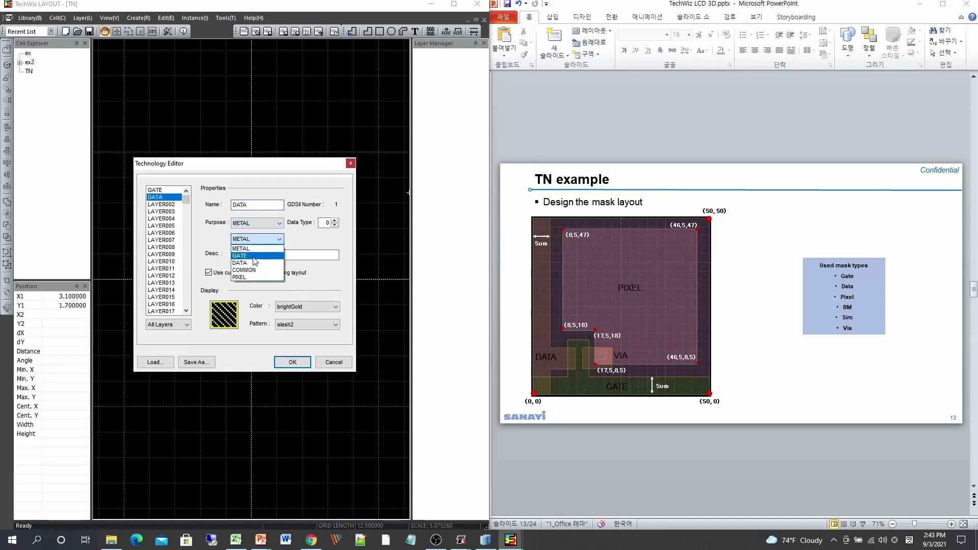
click(254, 261)
Rename LAYER002 as PIXEL and set its purpose to METAL with the PIXEL subtype
click(171, 205)
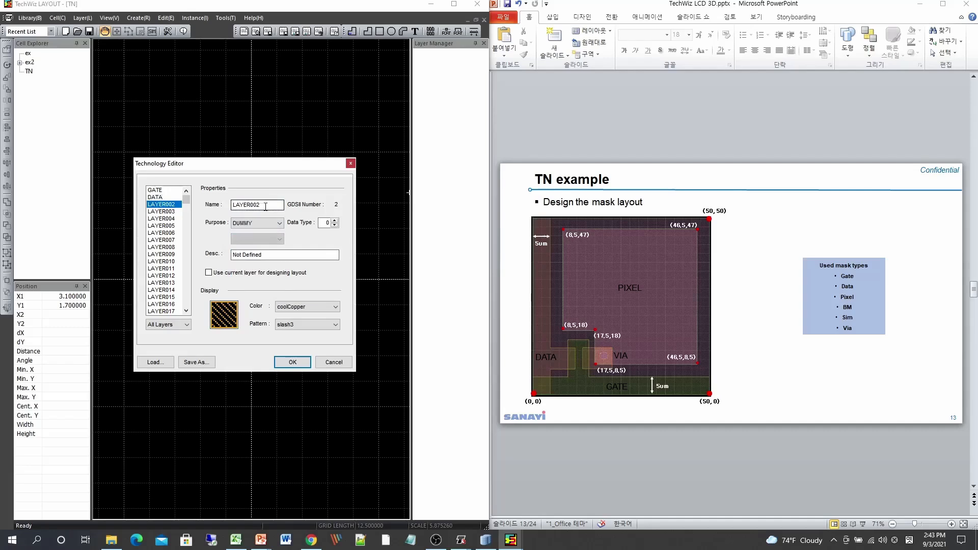
double_click(257, 205)
text(PIXEL)
click(257, 223)
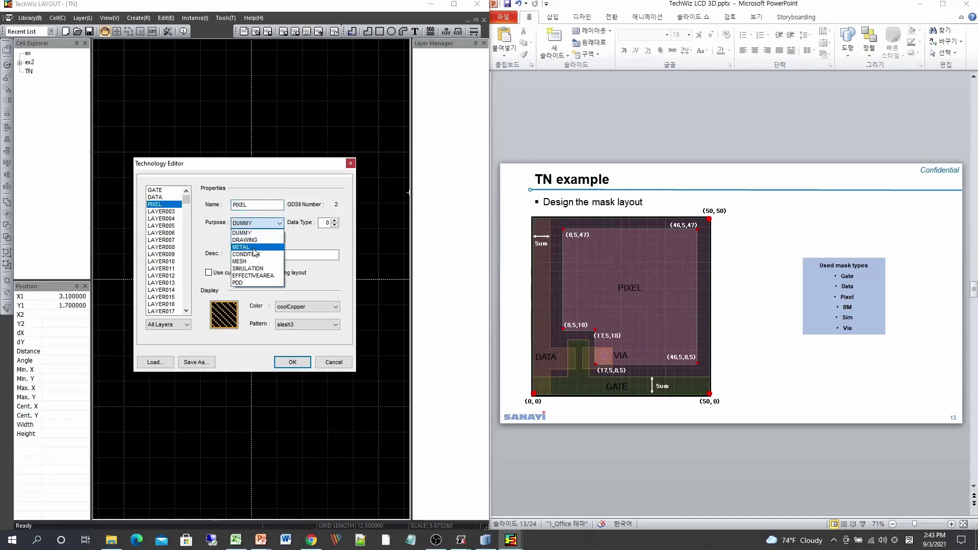
click(253, 248)
click(250, 239)
click(240, 277)
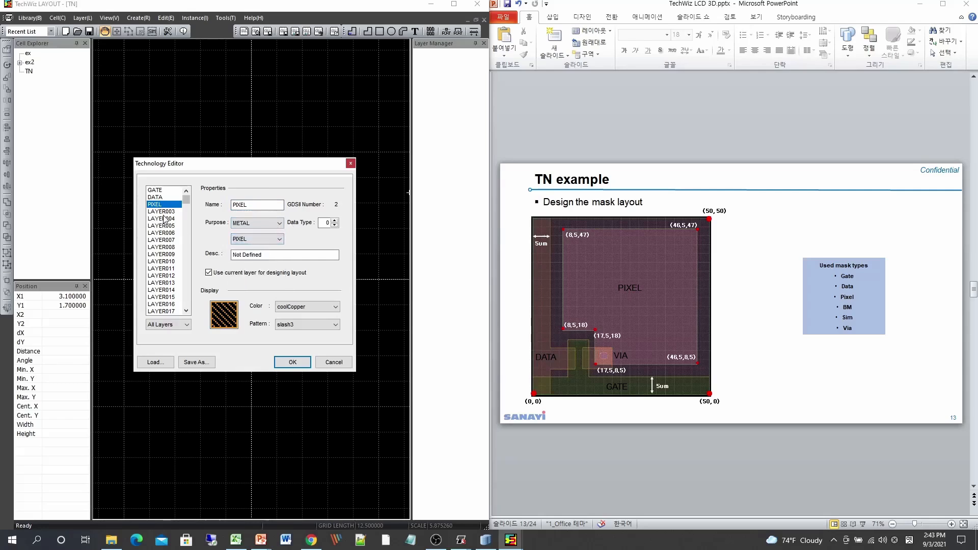
Rename LAYER003 as BM and set its purpose to DRAWING with the BM subtype
click(161, 211)
double_click(272, 207)
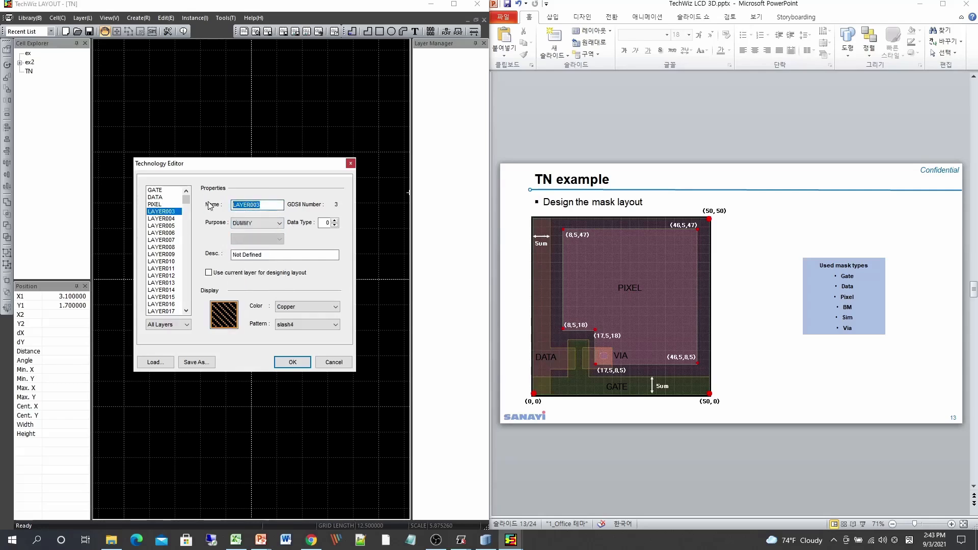
text(BM)
click(251, 223)
click(245, 240)
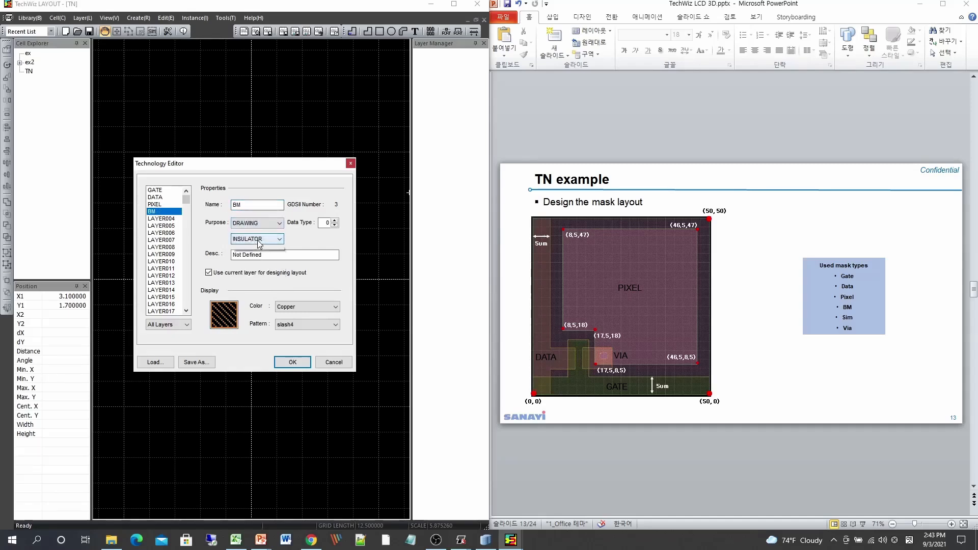
click(256, 239)
click(242, 281)
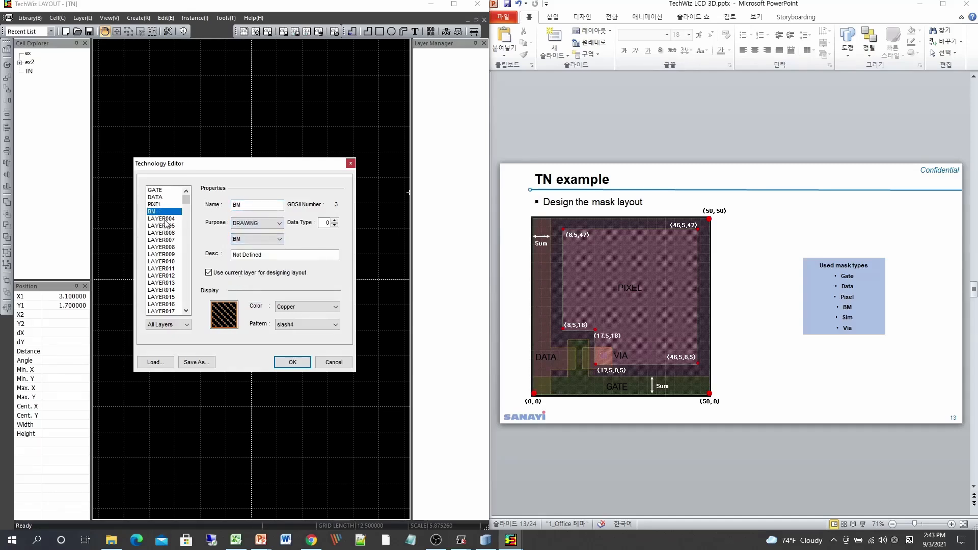
Rename LAYER004 as SIM and set its purpose to SIMULATION
click(161, 218)
drag(275, 205, 211, 204)
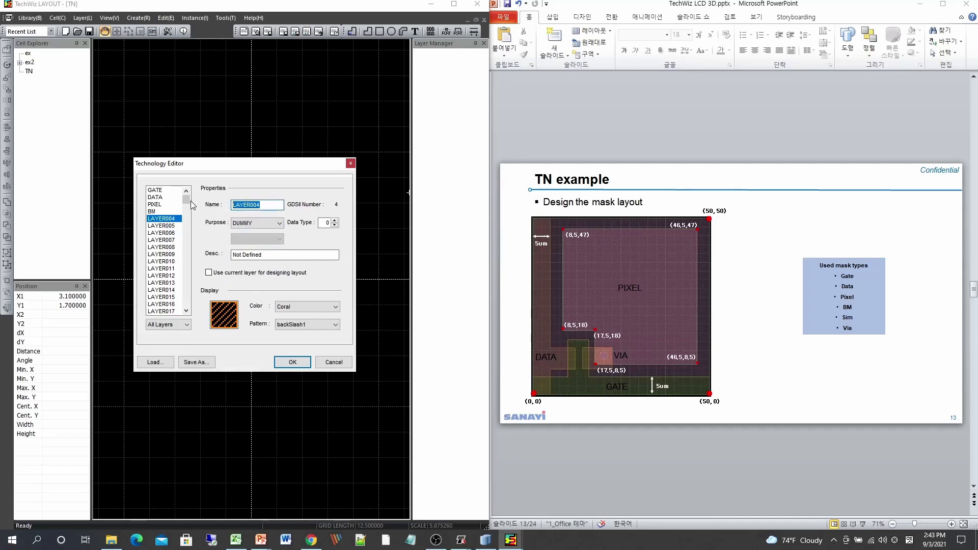
text(SIM)
click(240, 222)
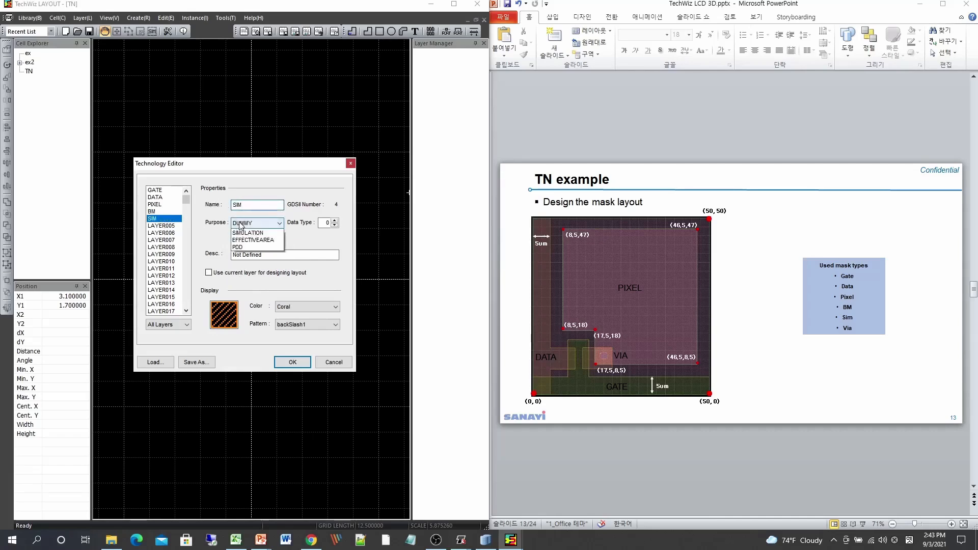
click(248, 275)
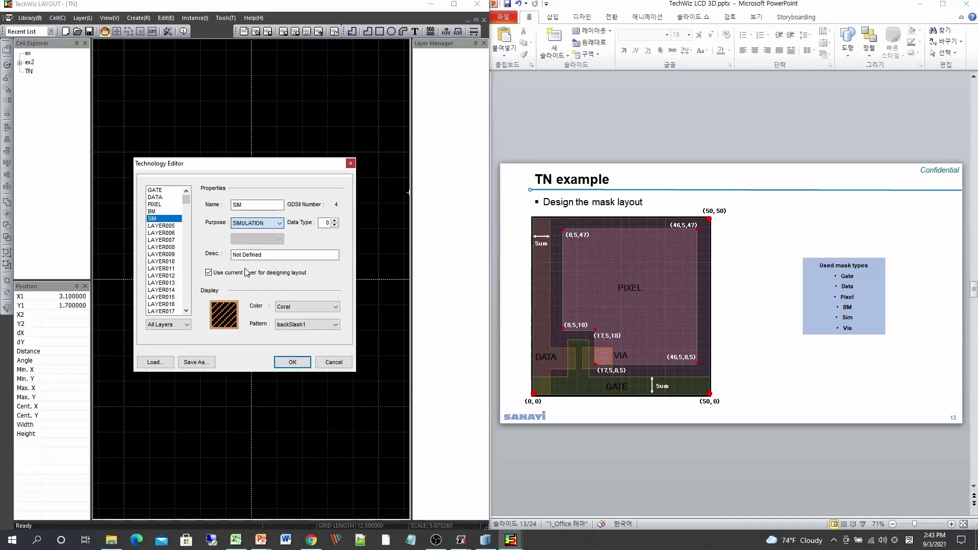
Rename LAYER005 as VIA, set its purpose to DRAWING with the CONTACT subtype, and apply the layer definitions
click(160, 226)
click(259, 204)
double_click(260, 204)
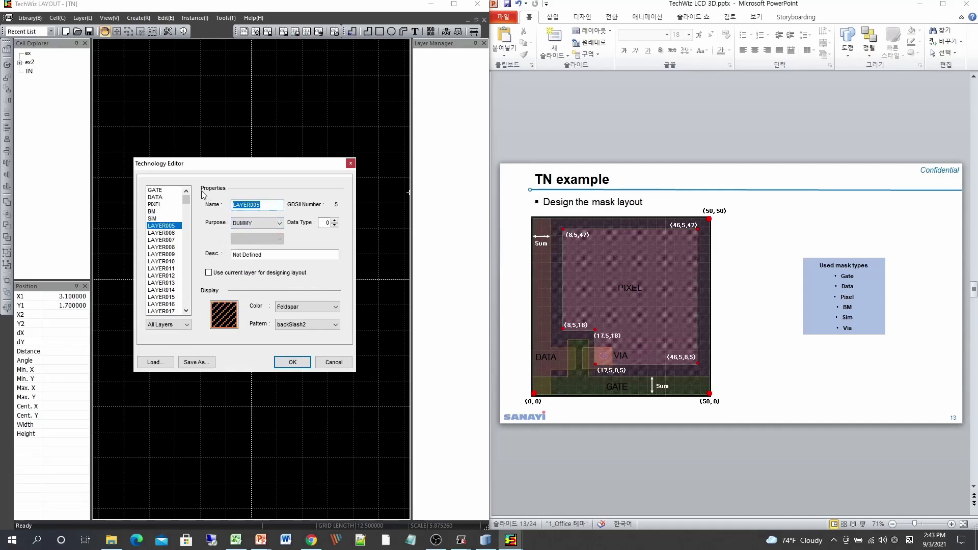
text(VIA)
click(248, 224)
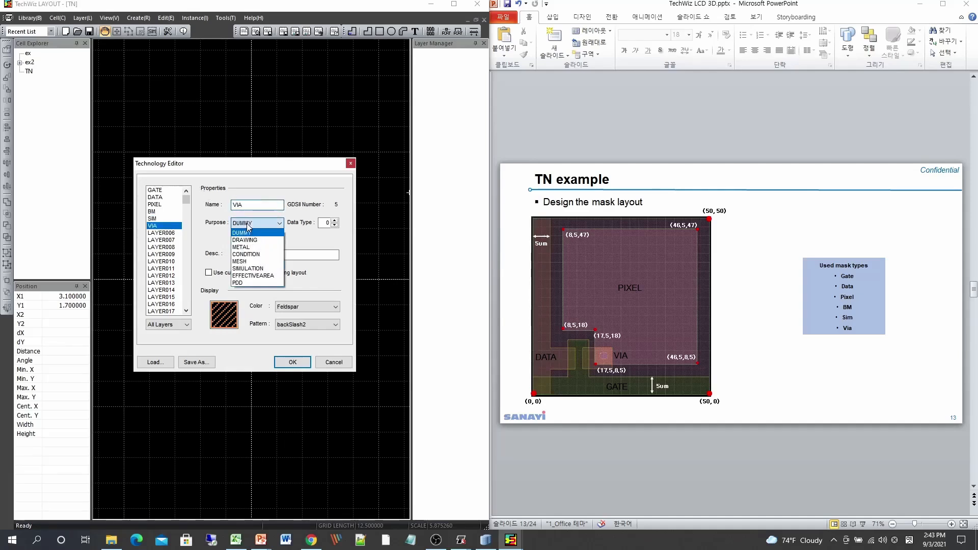
click(244, 240)
click(255, 239)
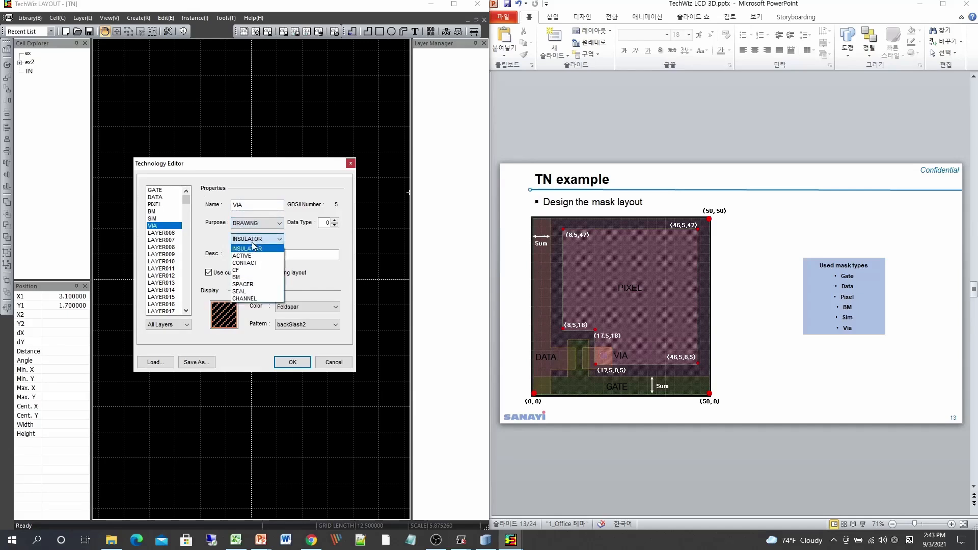
click(253, 264)
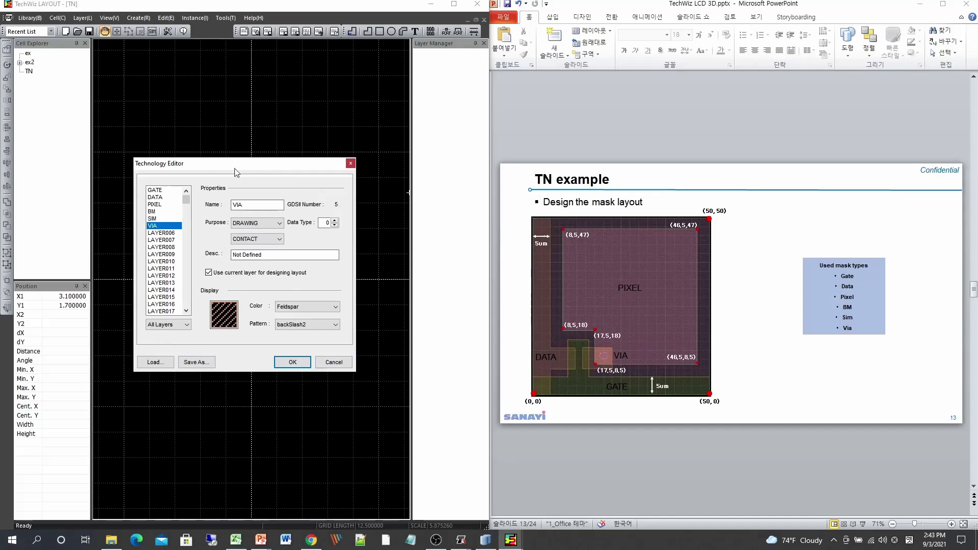
click(293, 362)
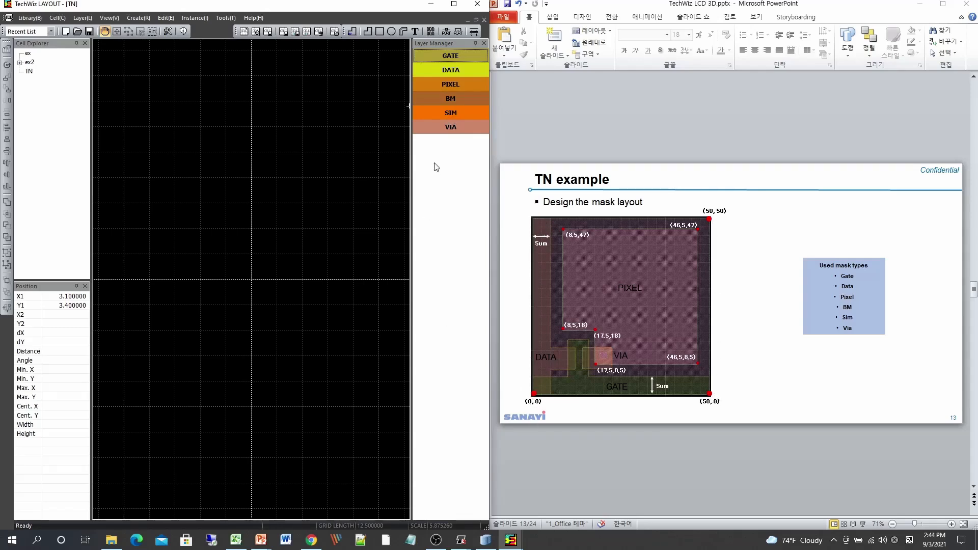
Create a 50 by 50 rectangle on the SIM layer with its lower-left corner at the origin
click(448, 115)
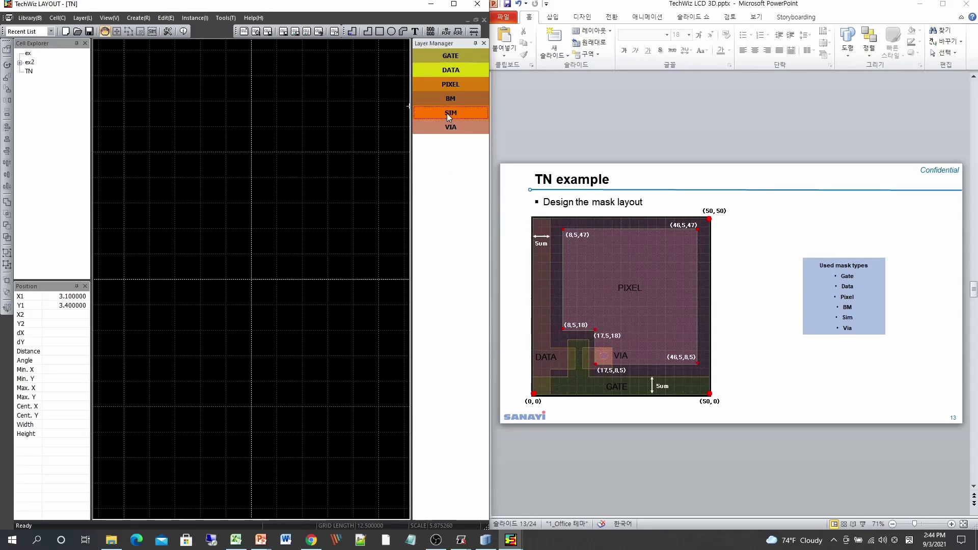
click(352, 35)
drag(253, 159, 265, 103)
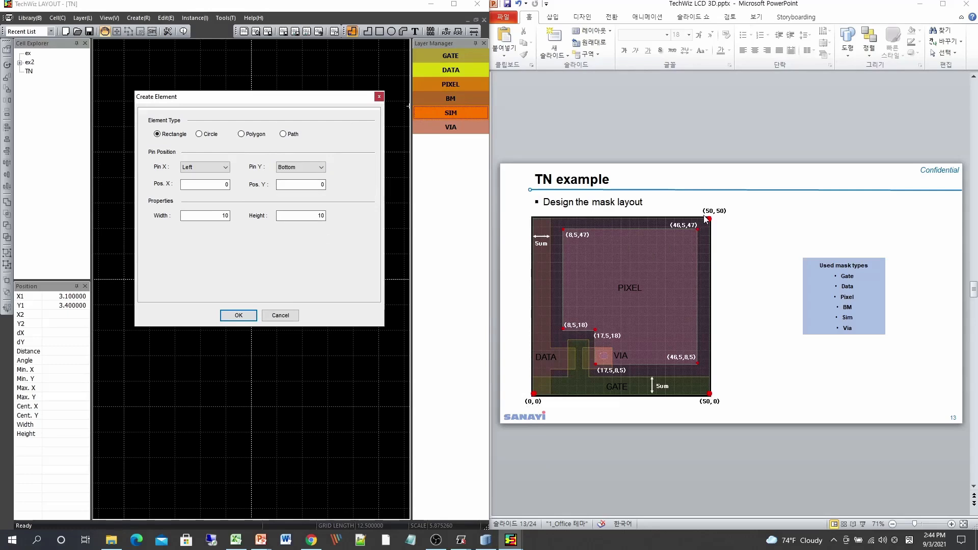
double_click(219, 216)
text(5050)
click(241, 316)
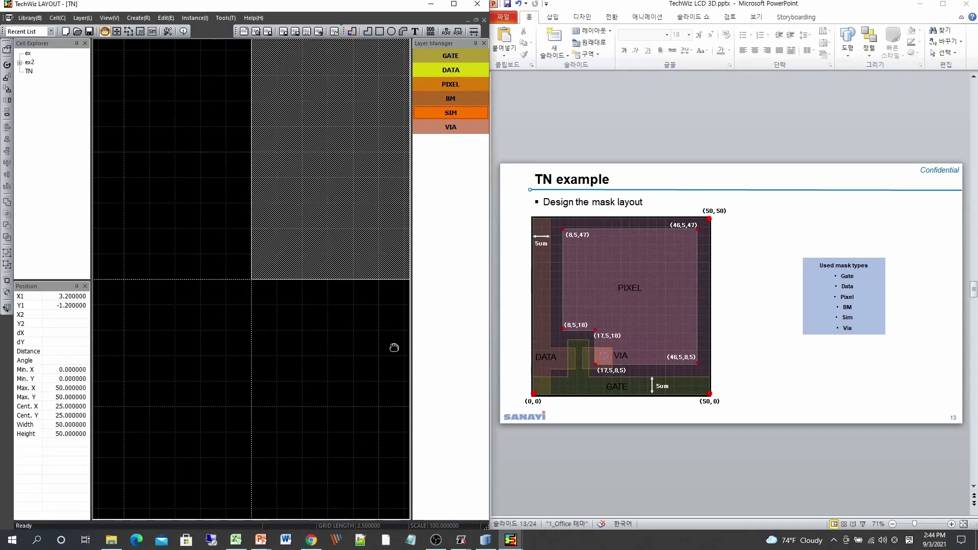
key(f)
click(331, 463)
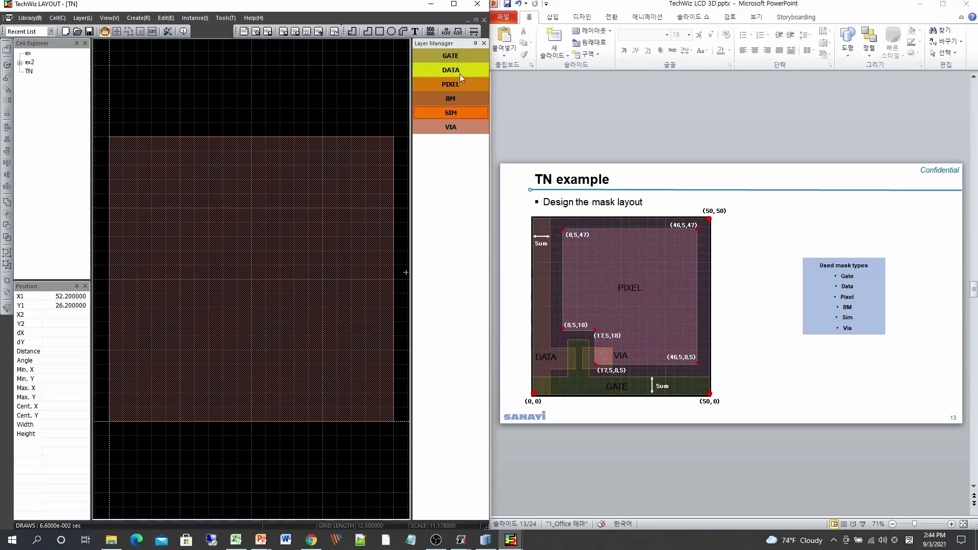
Start a coordinate-defined polygon element on the PIXEL layer and give it six vertex rows
click(454, 86)
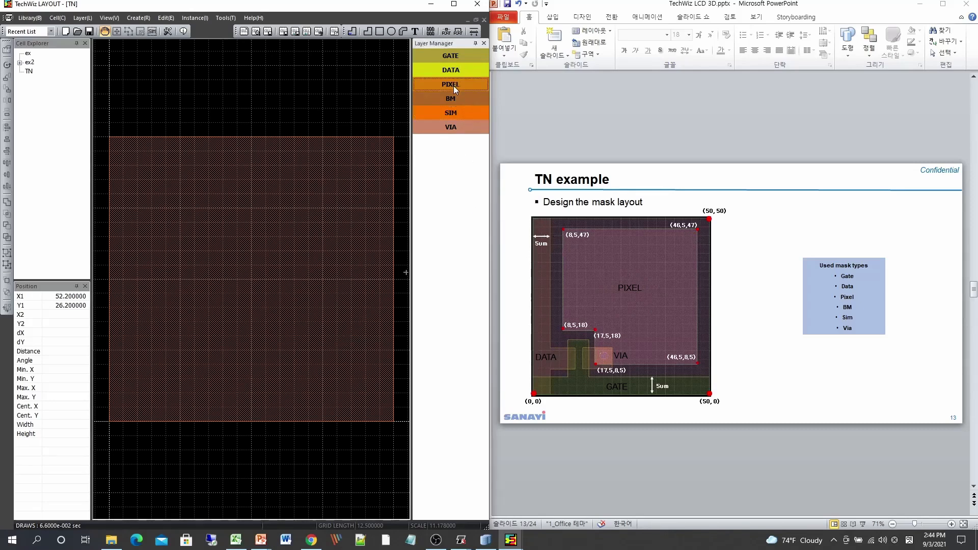
click(352, 32)
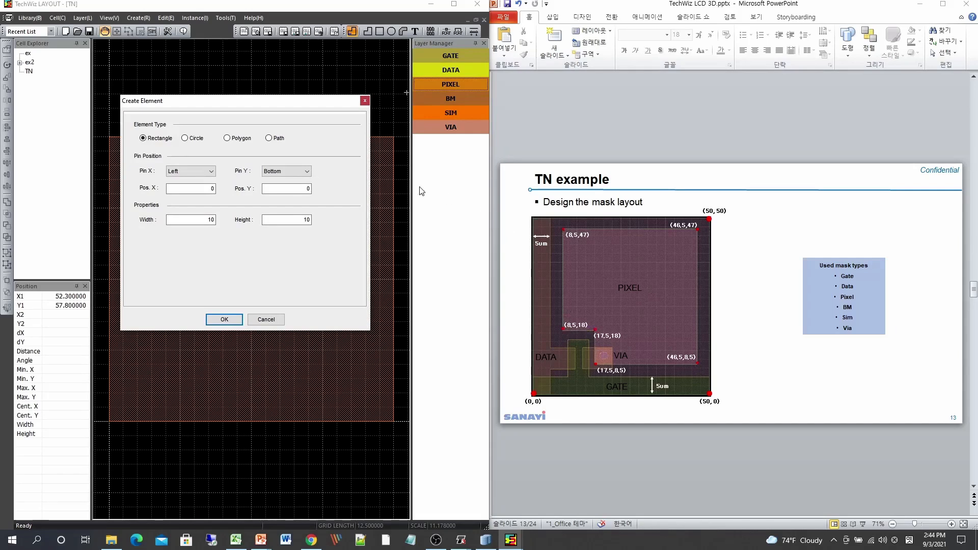
click(227, 138)
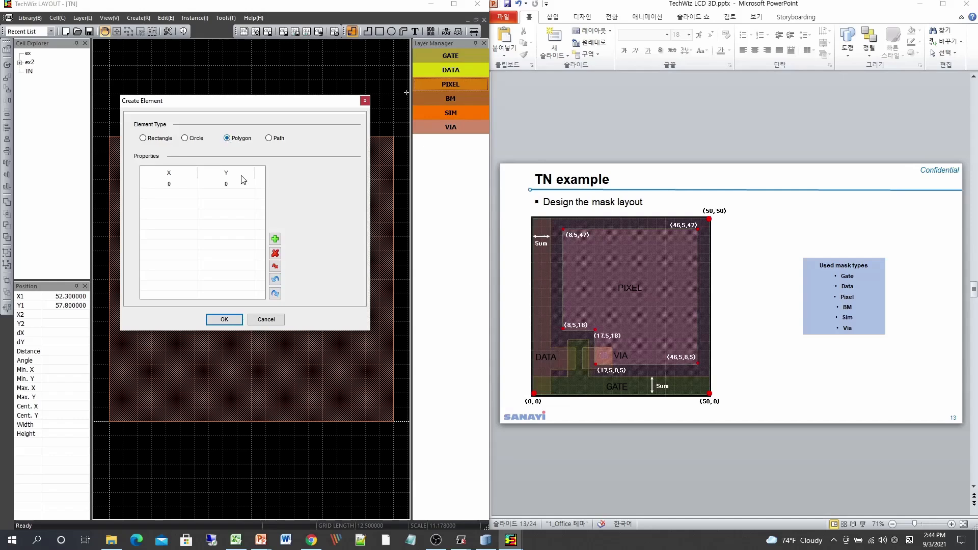
click(275, 240)
click(276, 239)
click(276, 240)
click(275, 239)
Enter the PIXEL polygon's first three vertices as (8.5, 47), (8.5, 18) and (17.5, 18)
click(173, 184)
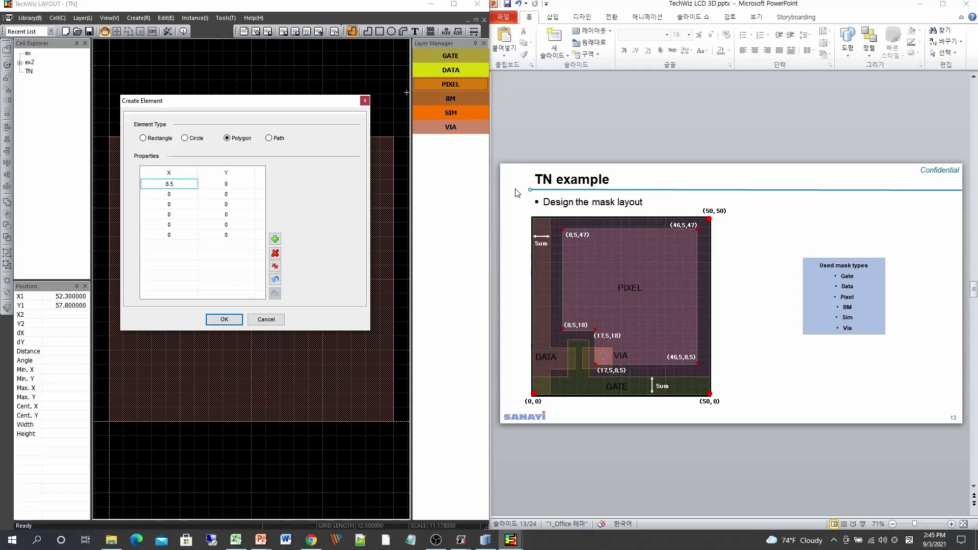
key(Tab)
text(47)
key(Tab)
text(8.5)
key(Tab)
text(1)
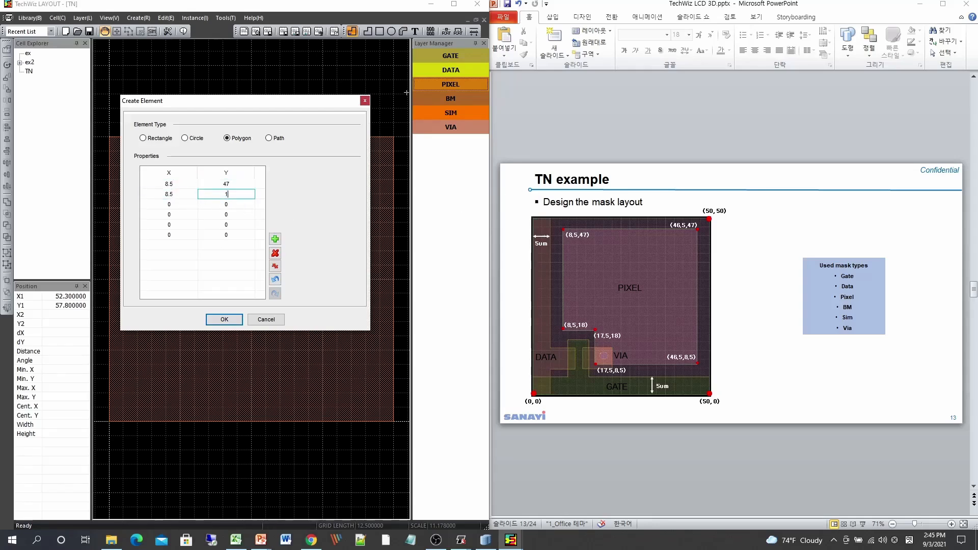
text(8)
key(Tab)
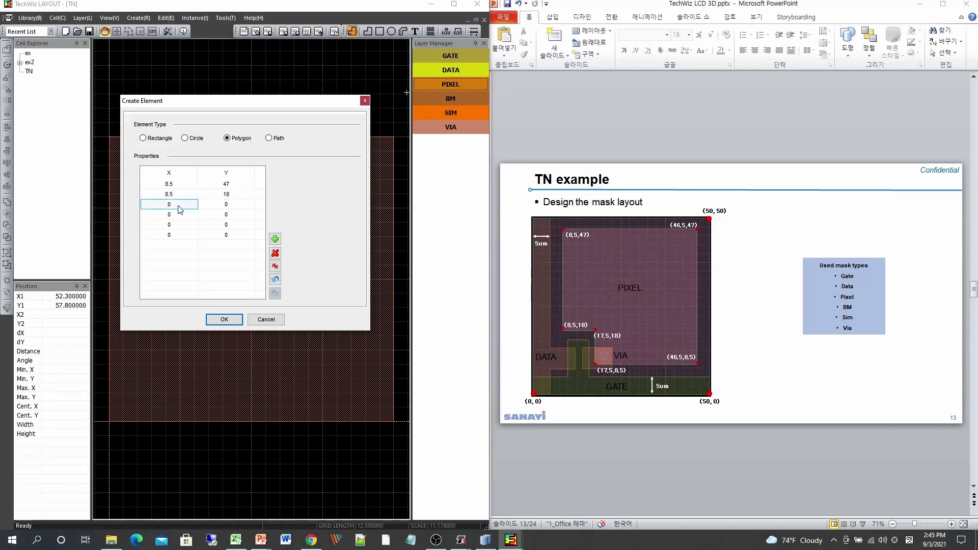
key(Tab)
text(18)
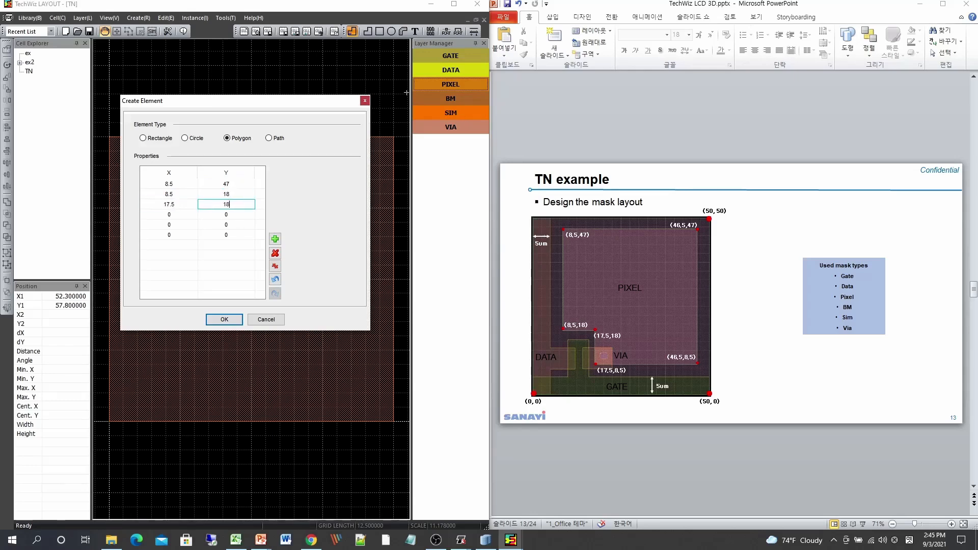
Enter the remaining PIXEL vertices (17.5, 8.5), (46.5, 8.5) and (46.5, 47), and create the polygon
key(Tab)
text(17.5)
key(Tab)
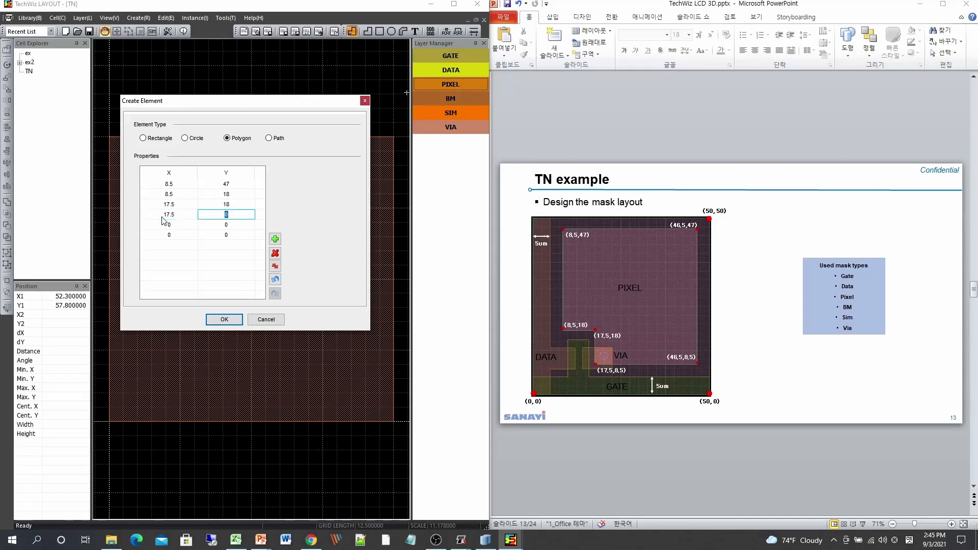
click(168, 226)
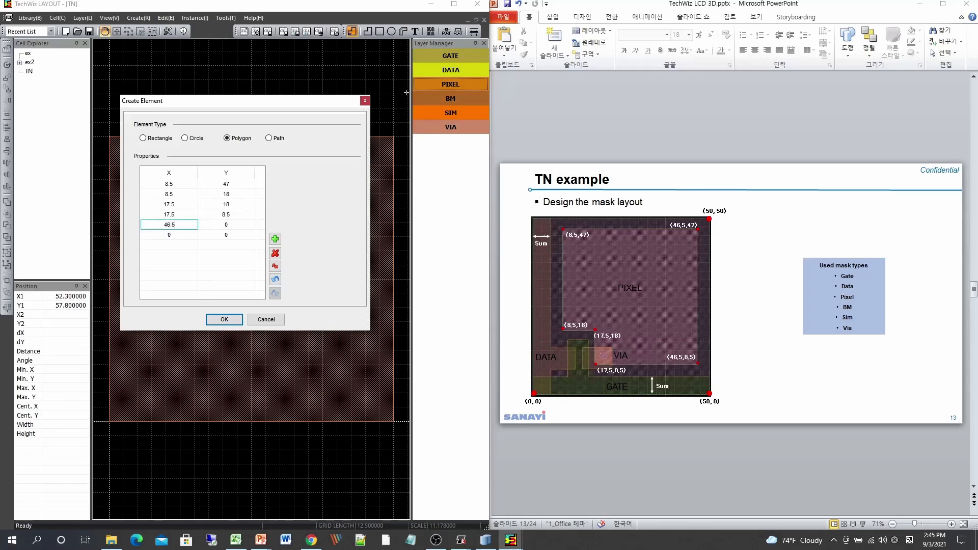
key(Tab)
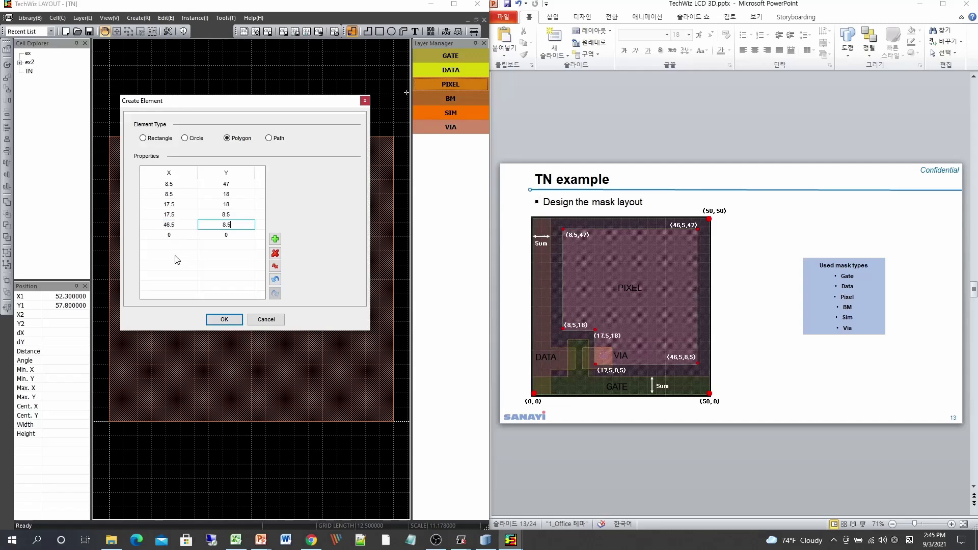
click(170, 236)
text(46.5)
key(Tab)
text(47)
click(223, 319)
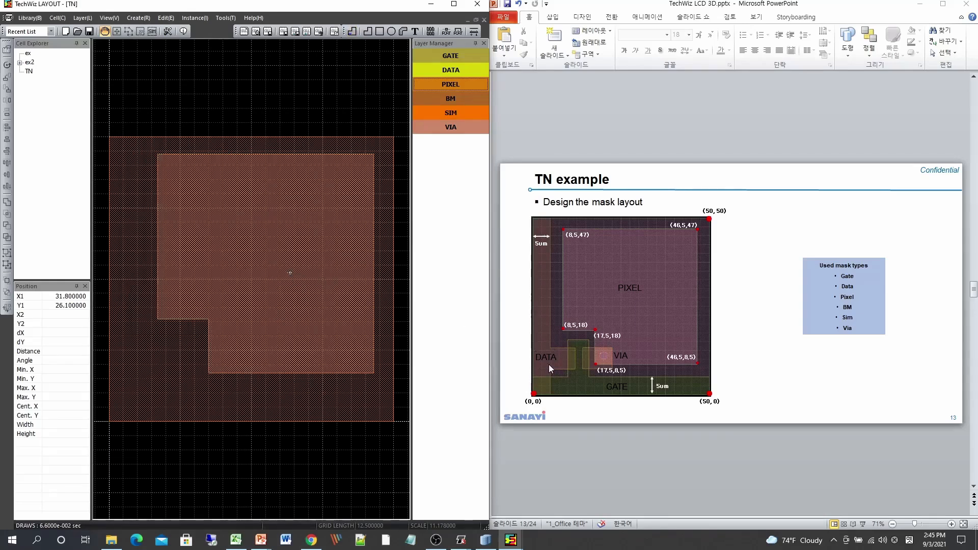
Create a DATA layer rectangle from the origin, 5 wide and spanning the full 50 height of the SIM area
click(451, 71)
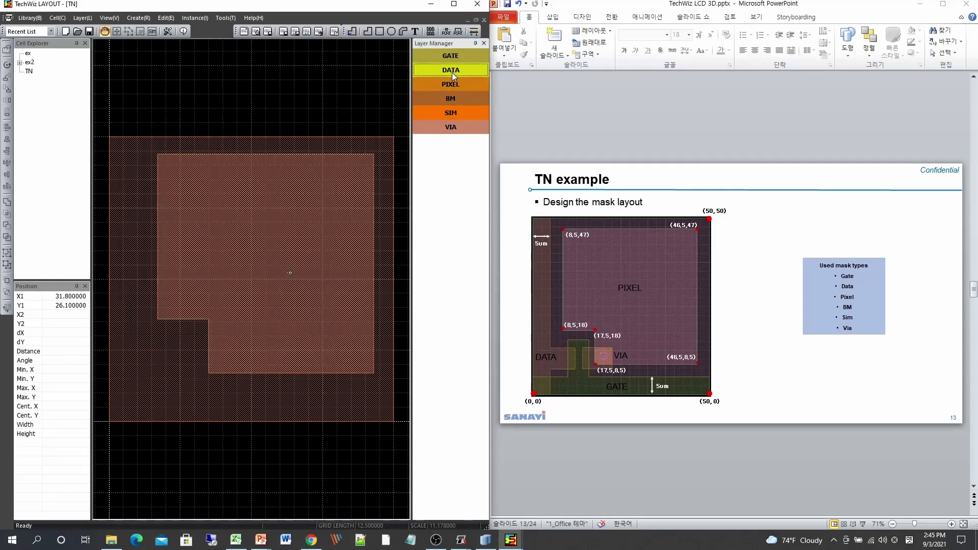
click(352, 32)
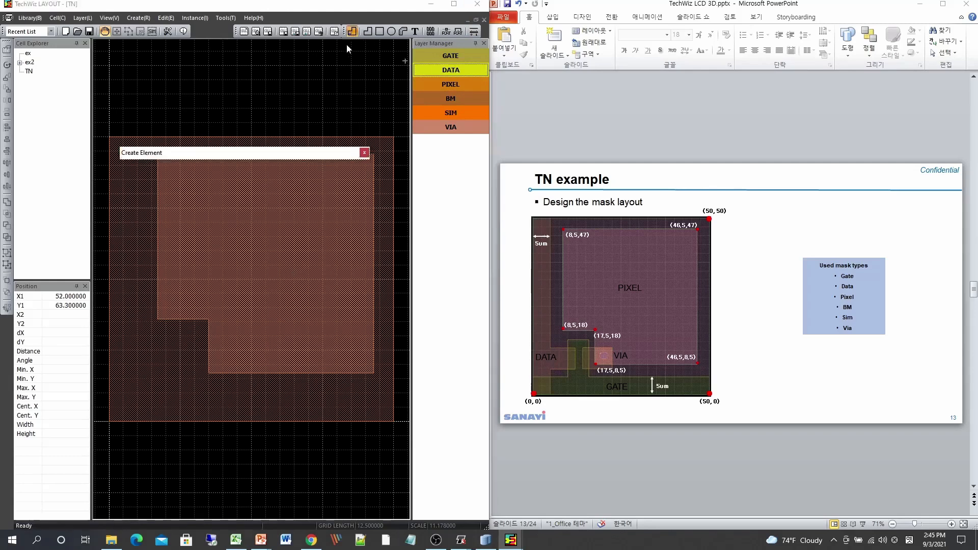
drag(273, 159, 290, 96)
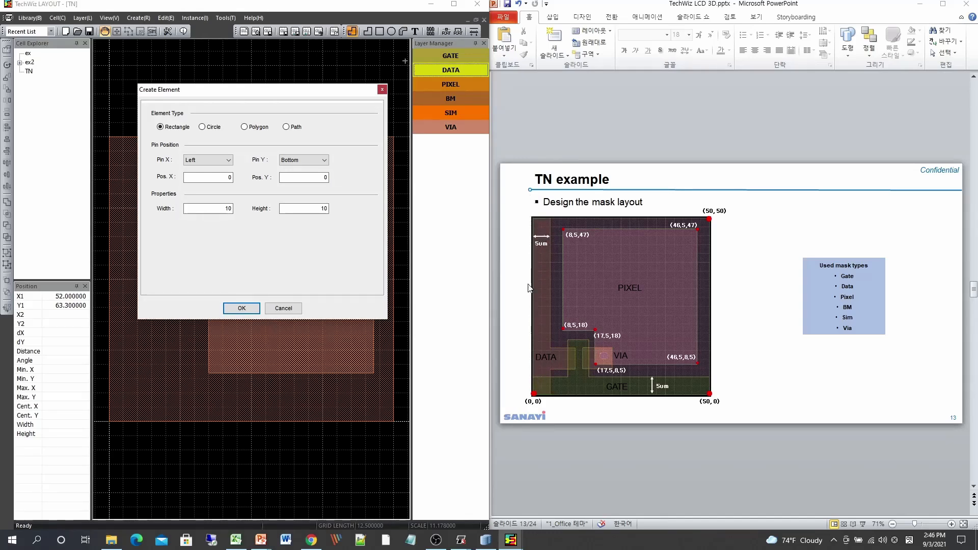
double_click(227, 209)
text(5)
click(241, 309)
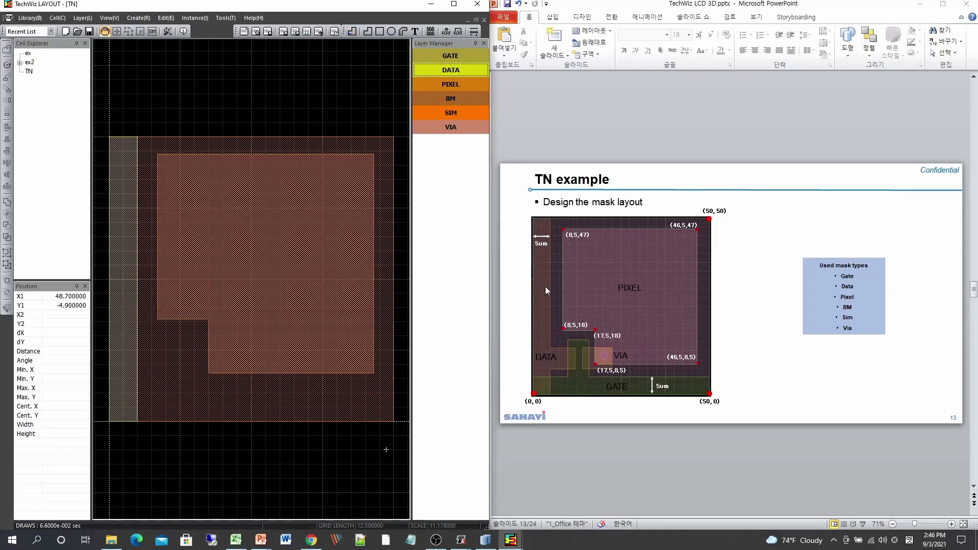
Create a GATE layer rectangle from the origin, 50 wide and 5 high, along the SIM area's lower edge
click(444, 56)
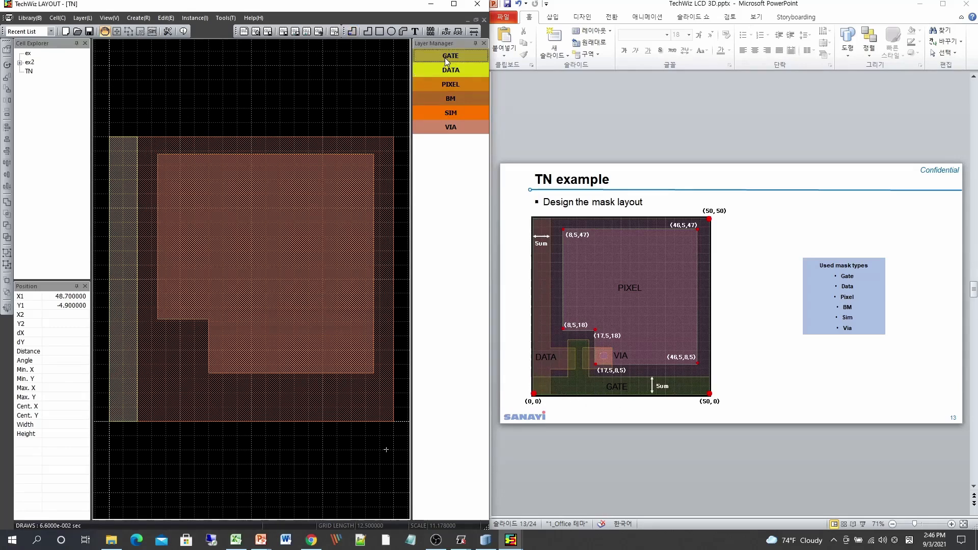
click(352, 31)
drag(283, 155, 339, 140)
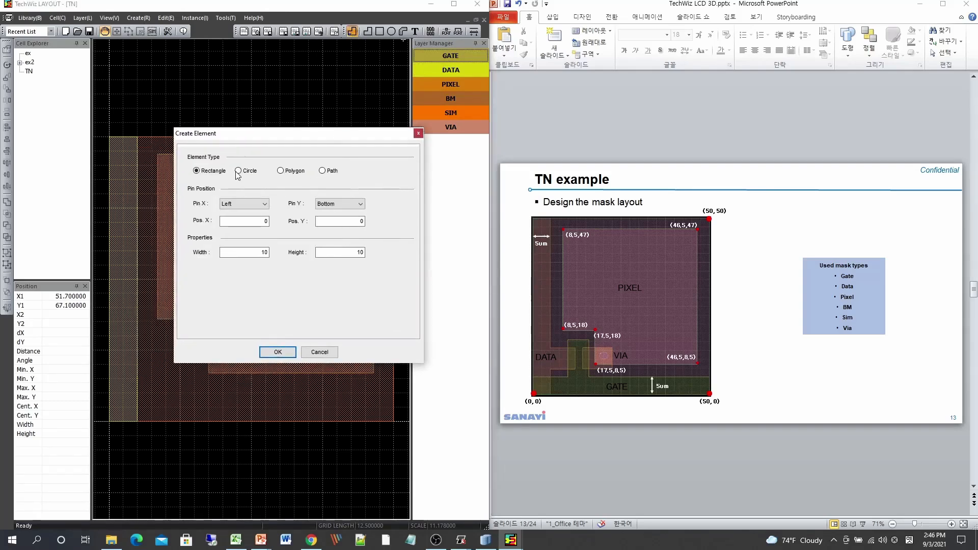
drag(258, 252, 291, 253)
text(50)
click(278, 352)
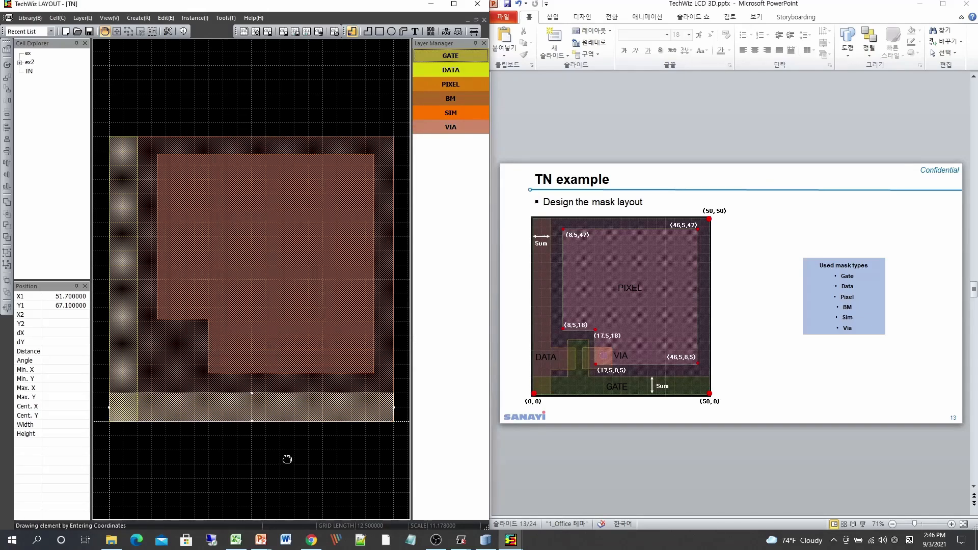
click(294, 479)
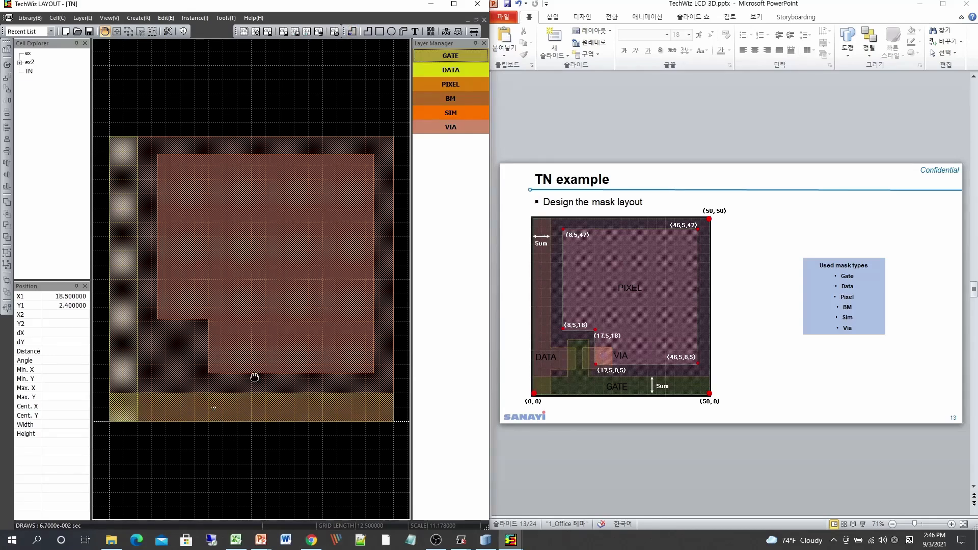
Draw a GATE rectangle about 6.5 wide and 13.4 high below the PIXEL notch, overlapping the horizontal gate line
click(379, 33)
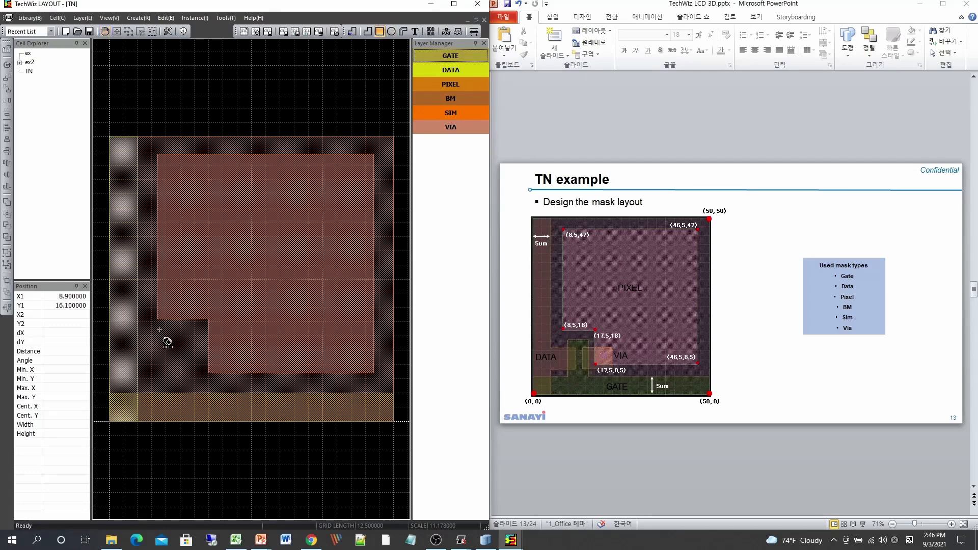
click(159, 331)
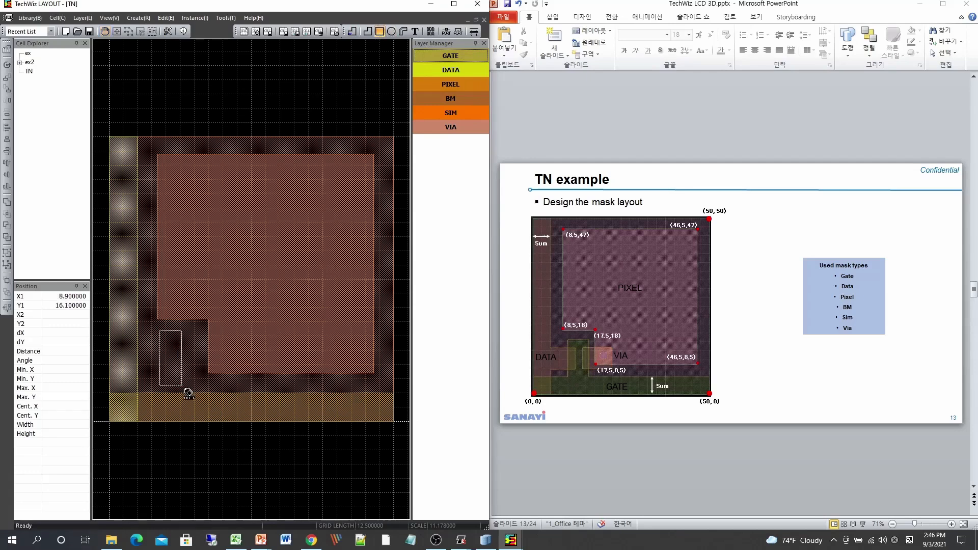
click(201, 412)
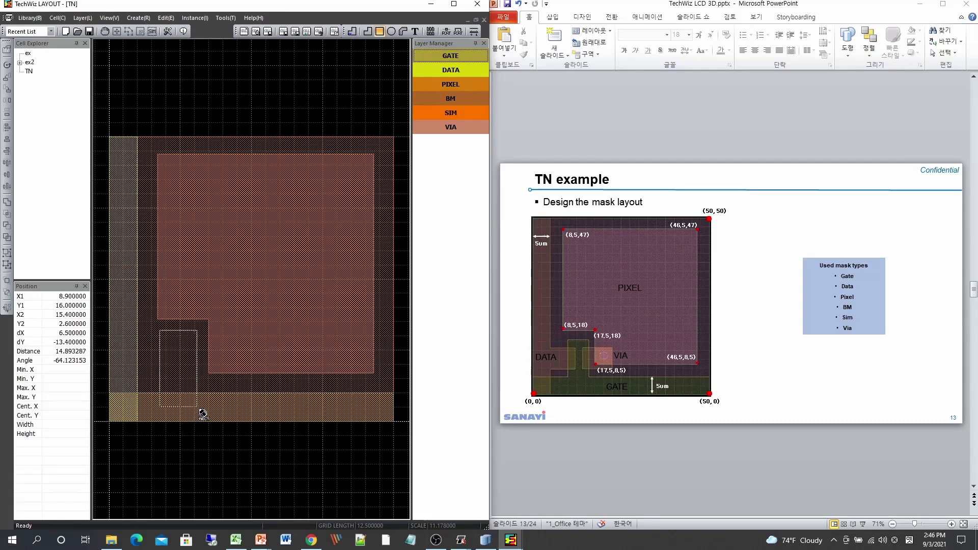
click(198, 409)
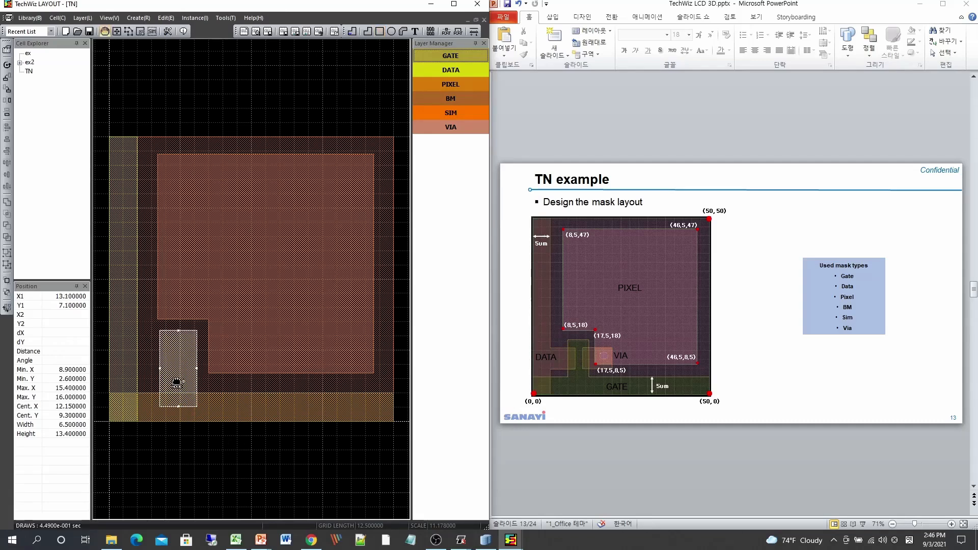
Shift the small GATE rectangle below the PIXEL notch slightly towards the DATA line
drag(178, 380, 176, 381)
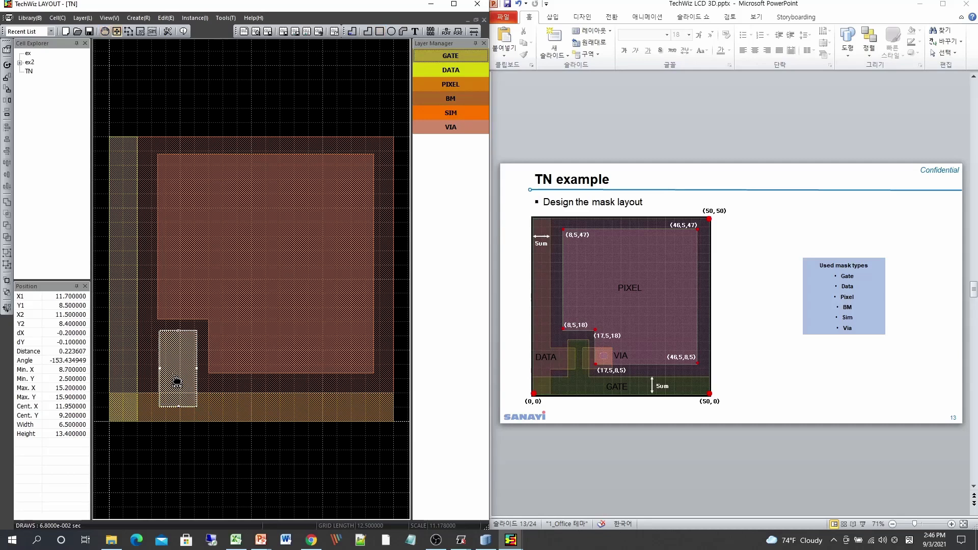
click(274, 444)
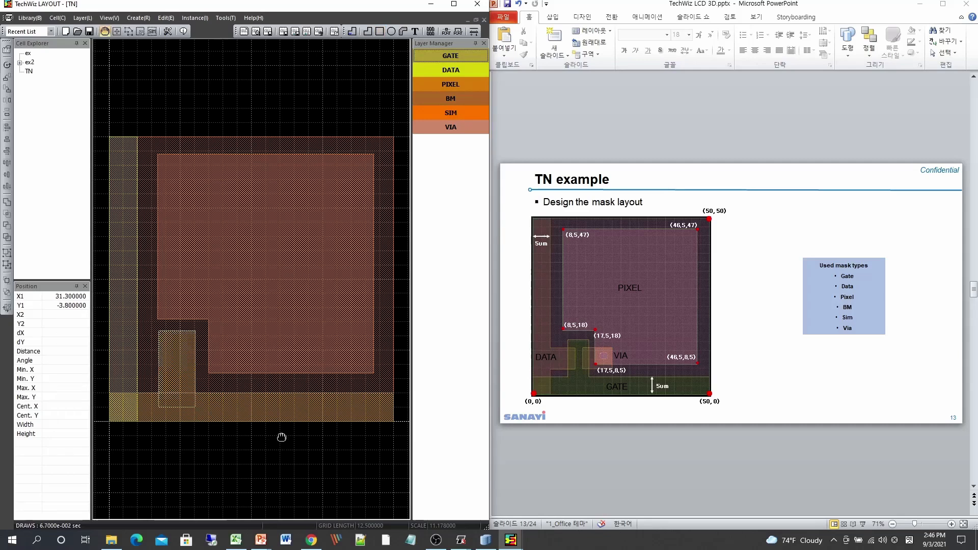
Draw a DATA rectangle about 8.1 wide and 5.6 high from the vertical data line into the small GATE rectangle, and adjust its position
click(450, 71)
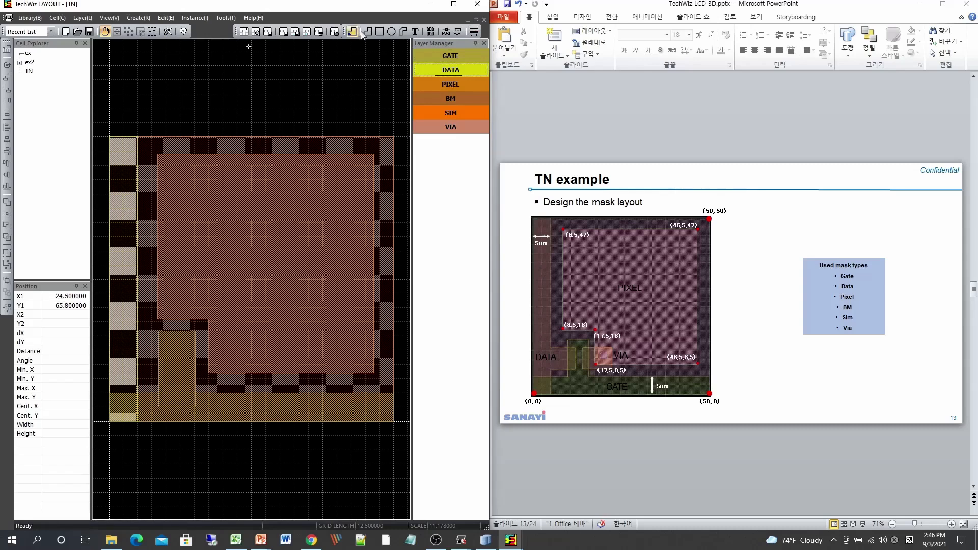
click(379, 31)
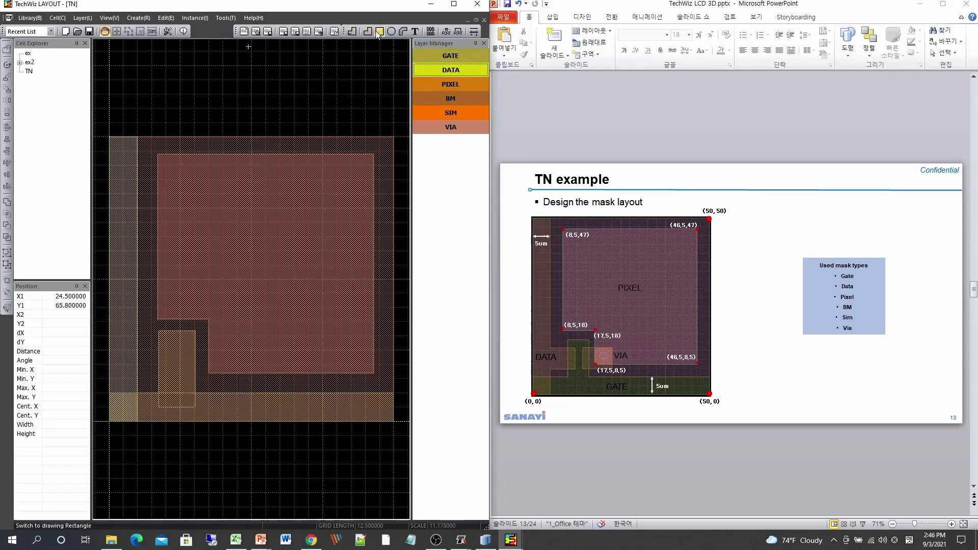
click(125, 344)
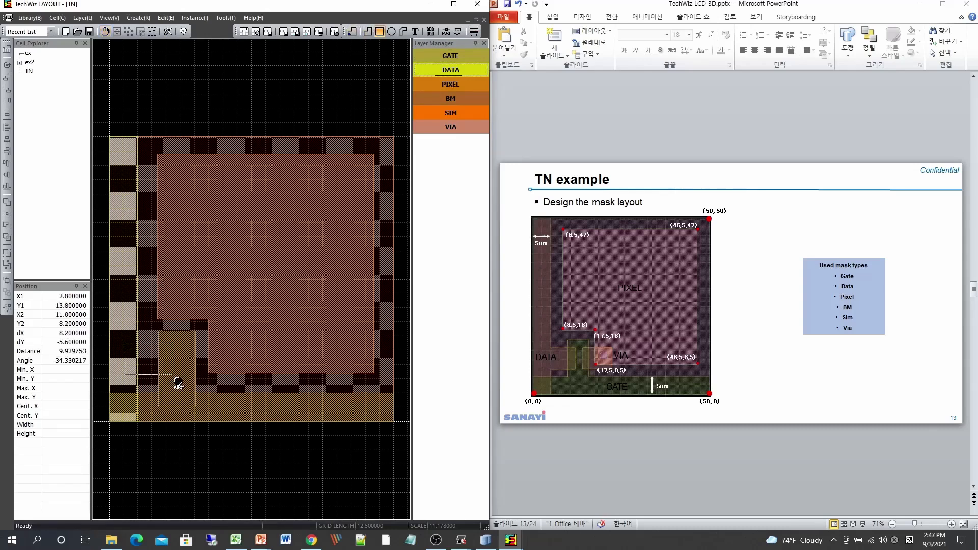
click(174, 379)
click(144, 363)
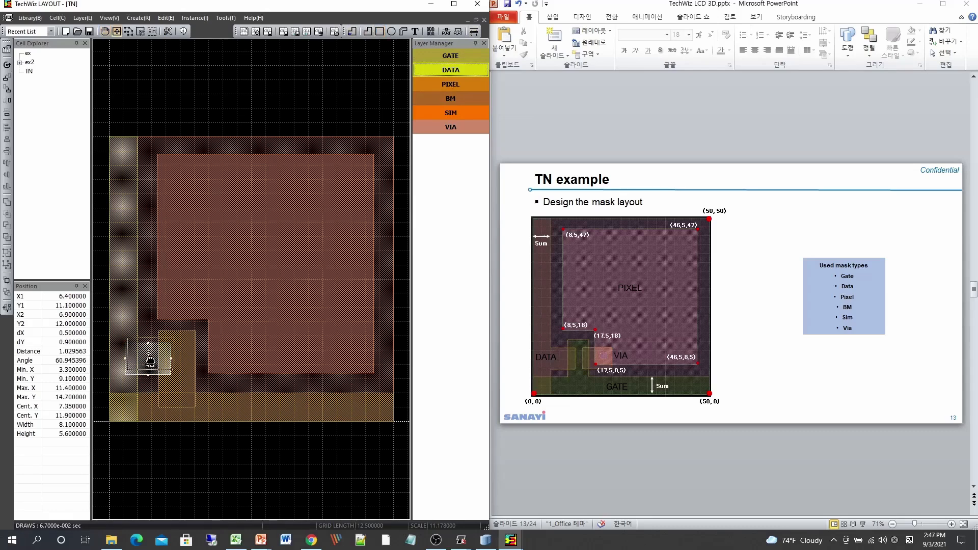
click(149, 360)
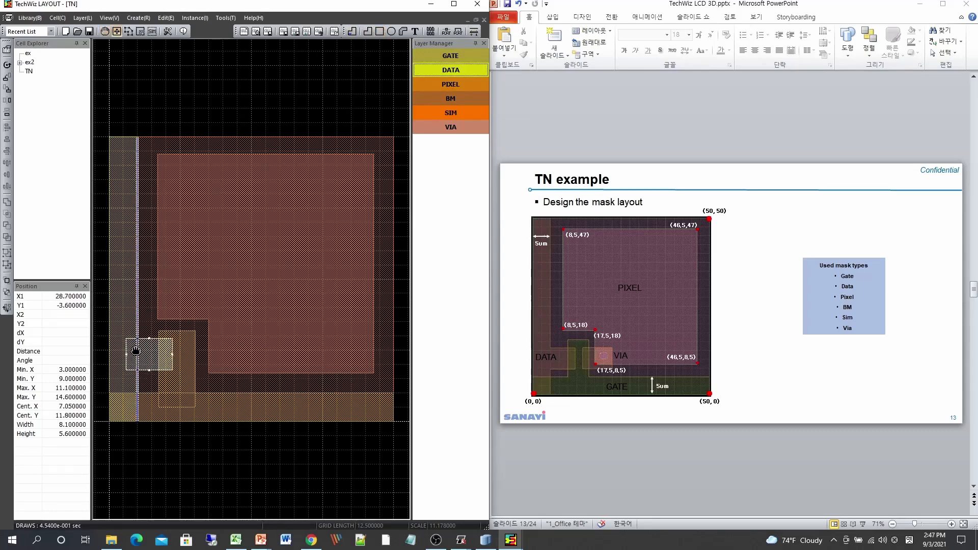
drag(148, 355, 149, 360)
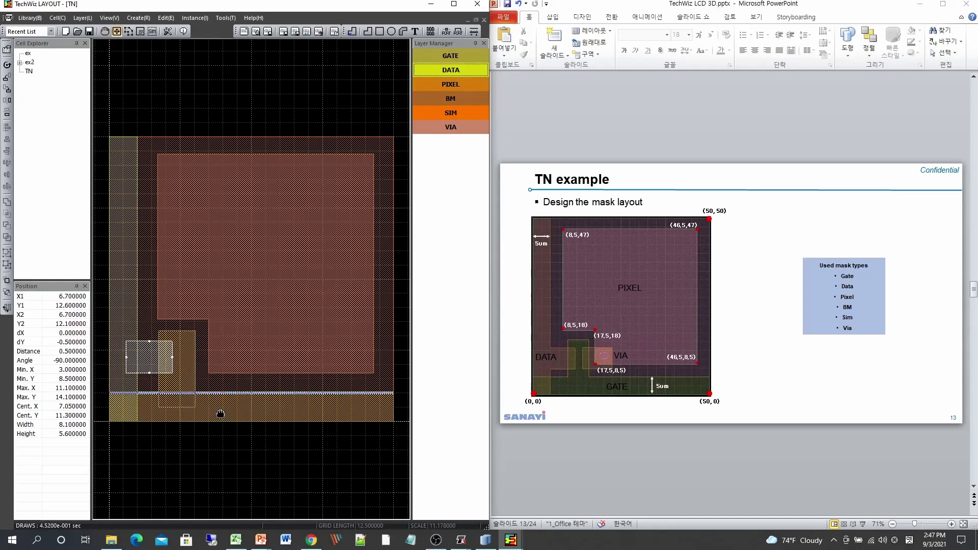
key(Escape)
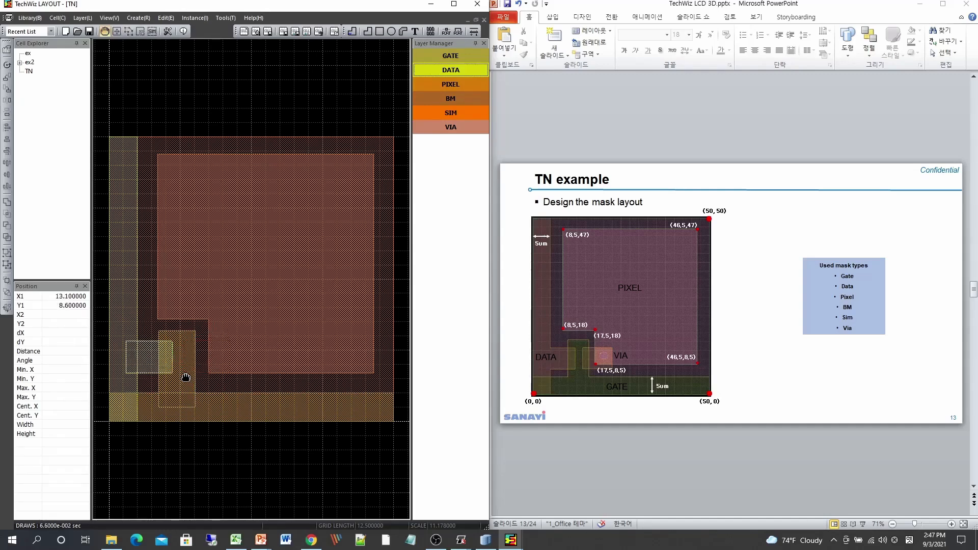
Copy the small DATA rectangle across to the PIXEL side, widen the copy to about 10.5, and move the original up level with it
click(186, 376)
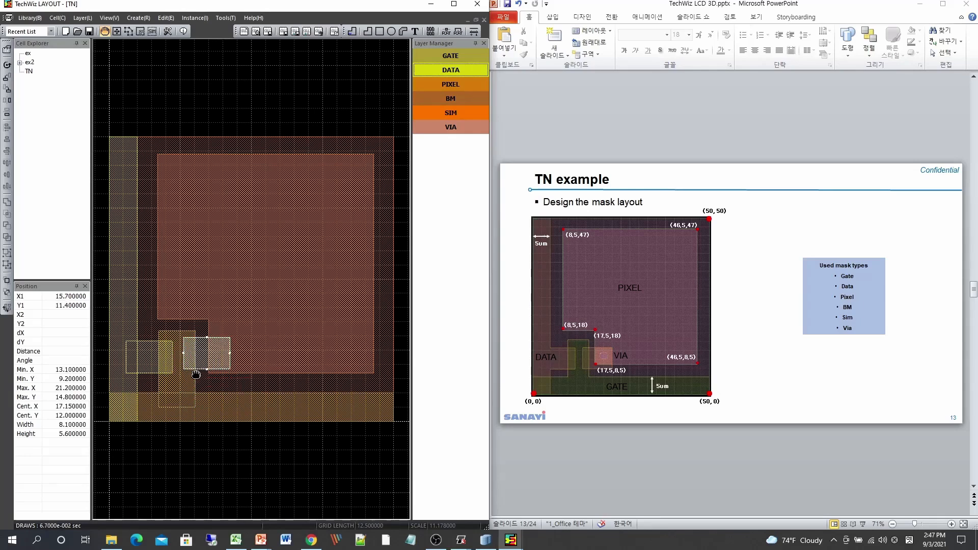
click(230, 353)
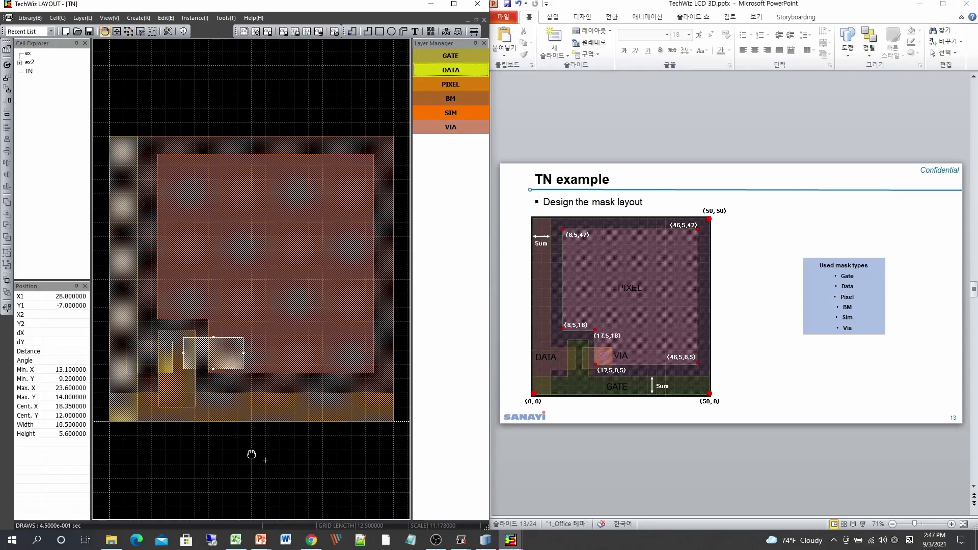
click(150, 360)
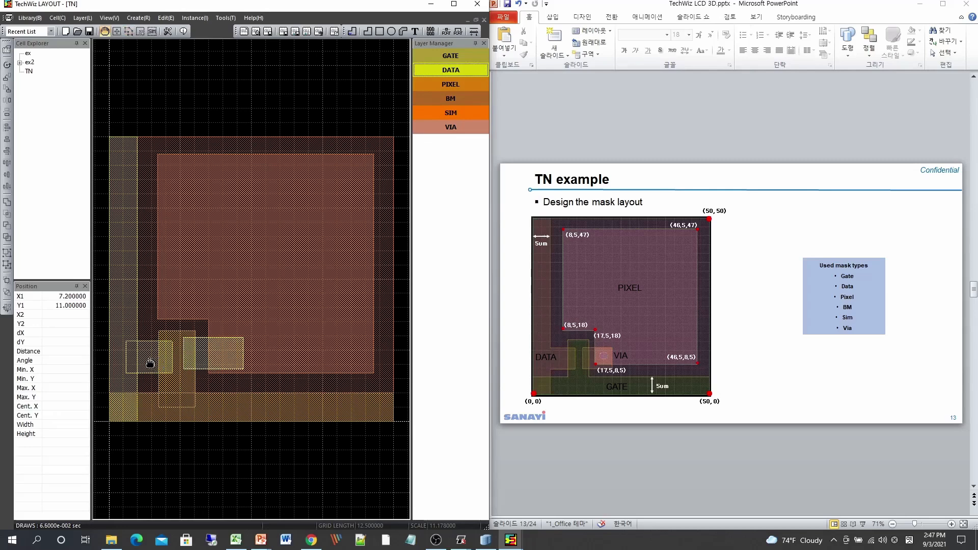
click(150, 363)
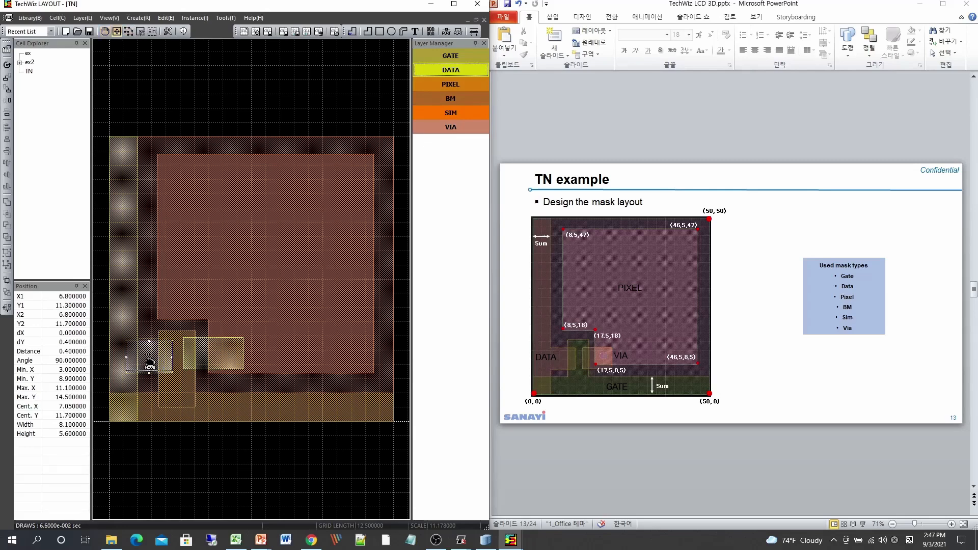
click(287, 469)
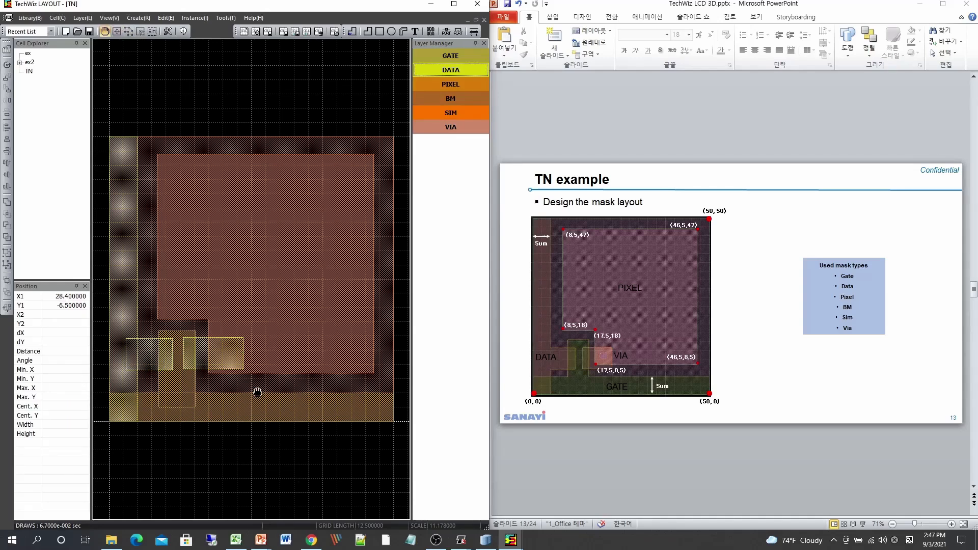
Merge the vertical DATA line and the small DATA rectangle overlapping it into one shape
click(120, 267)
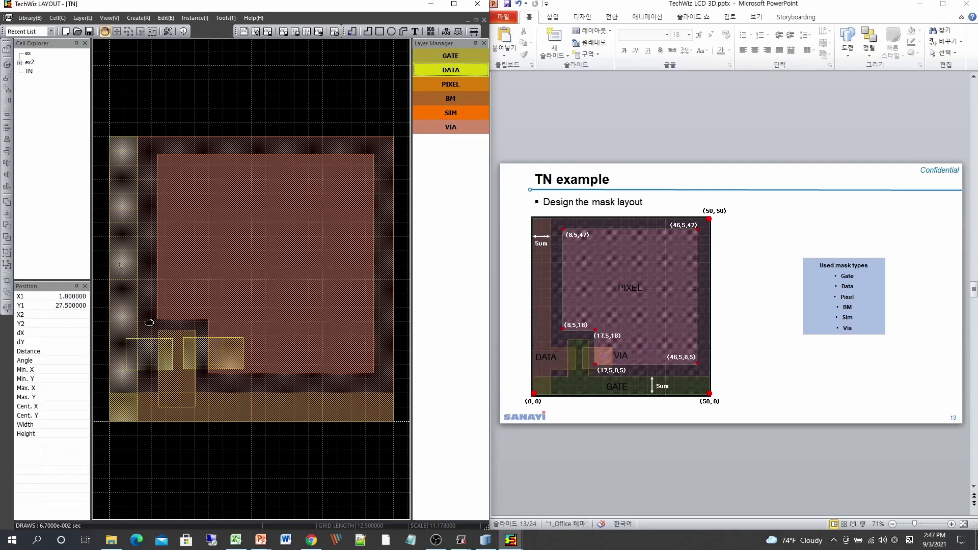
shift+click(150, 363)
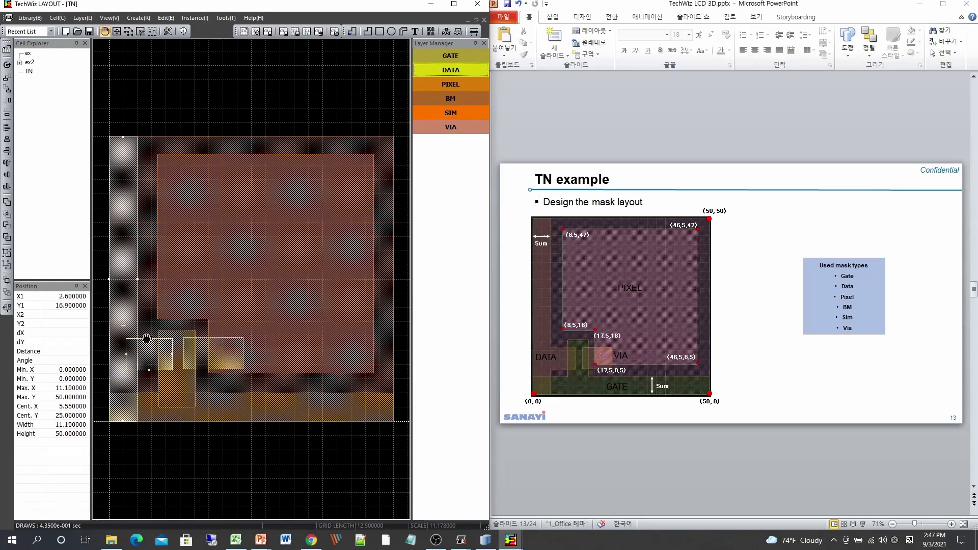
click(14, 211)
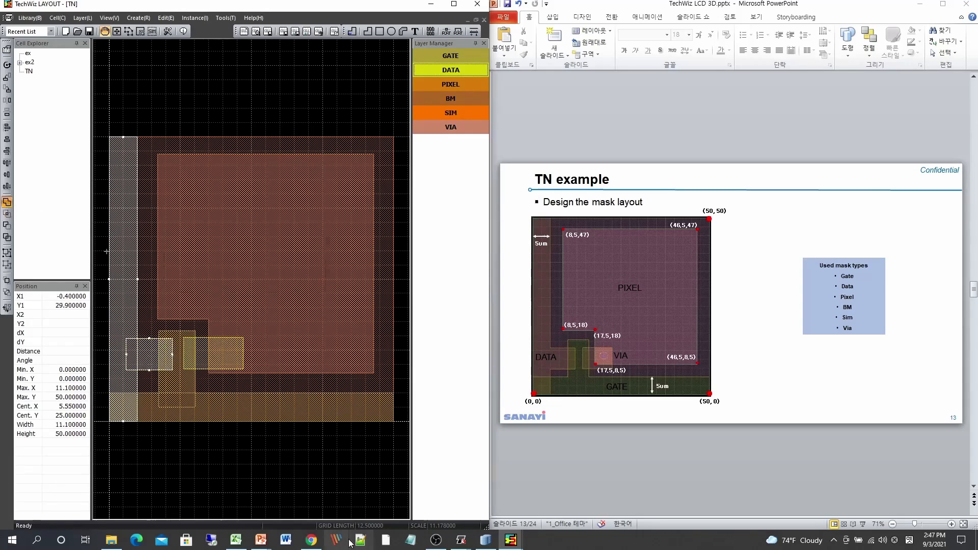
Merge the small GATE rectangle with the horizontal GATE line into one shape
click(181, 387)
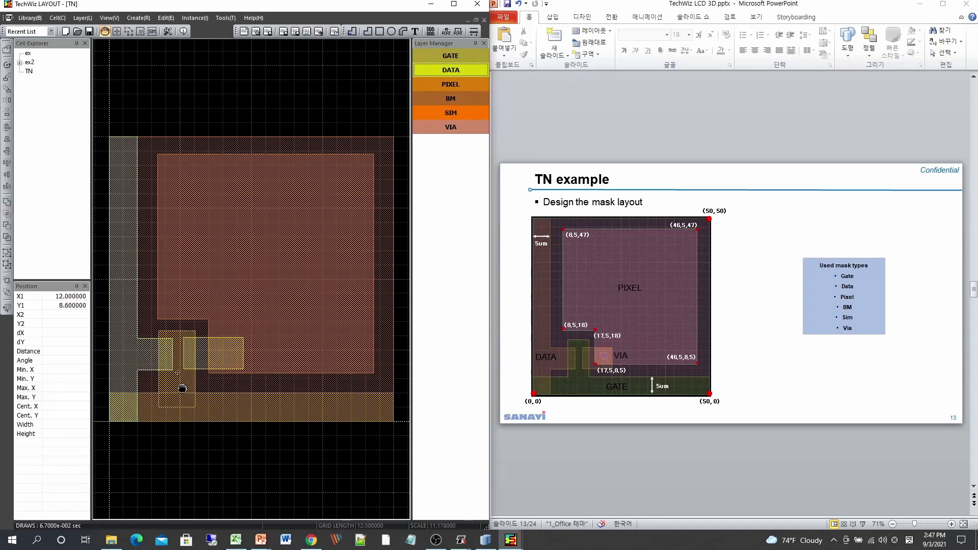
shift+click(283, 410)
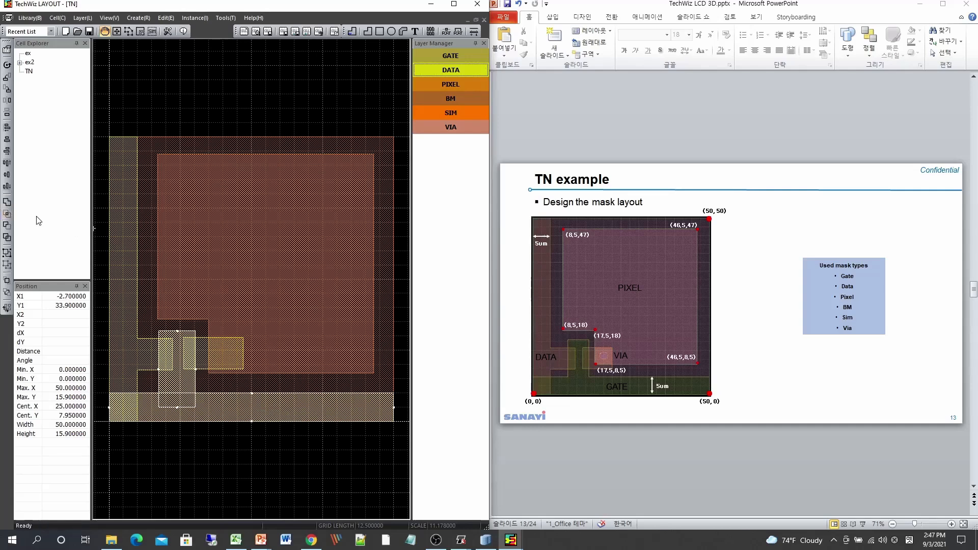
click(7, 202)
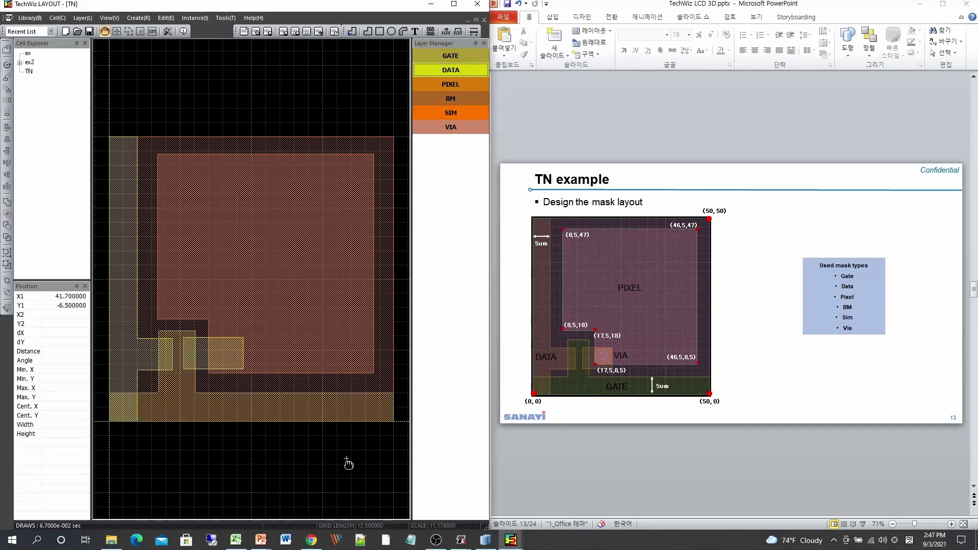
Draw a VIA layer circle about 3.1 in diameter where the separate DATA rectangle overlaps the PIXEL area
click(451, 128)
click(391, 31)
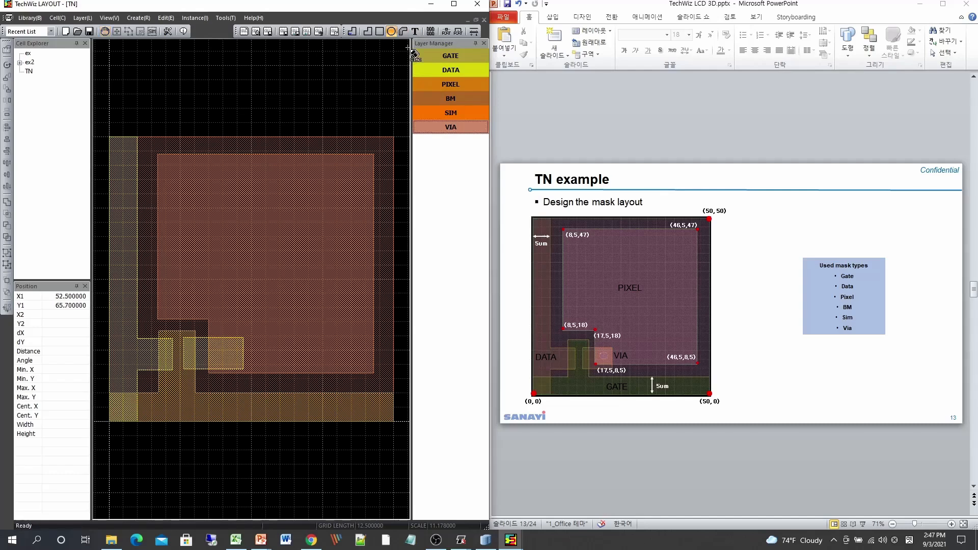
click(224, 352)
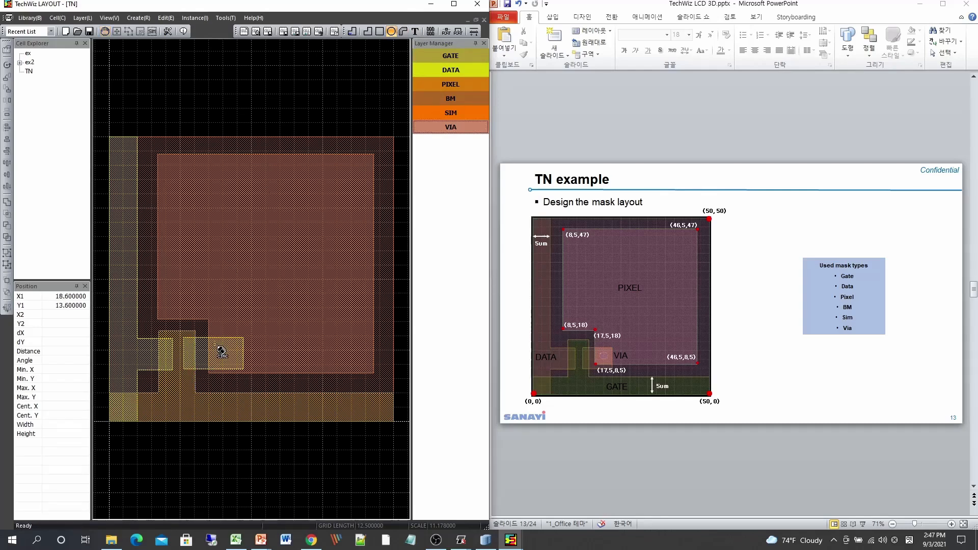
click(237, 367)
click(319, 492)
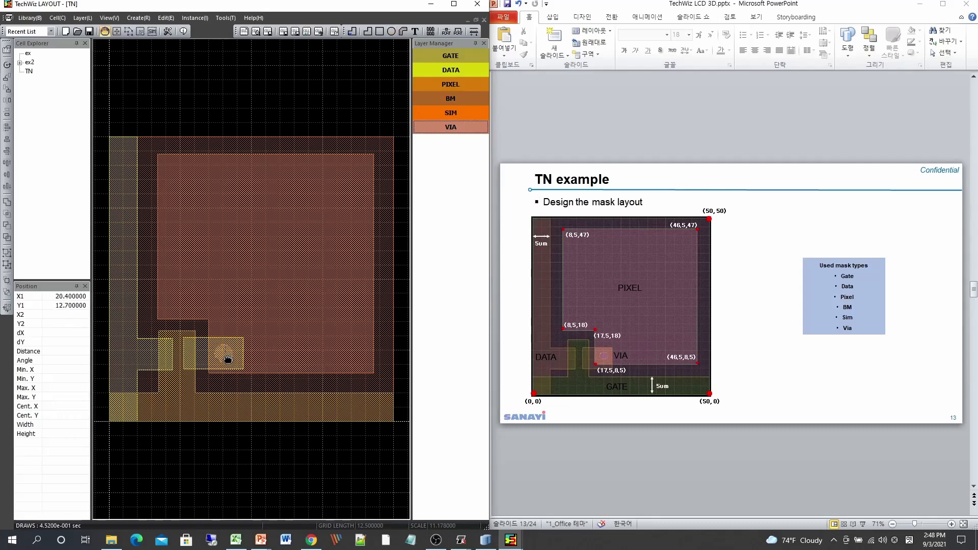
Set the VIA circle's number of segments to 12 in its properties
click(228, 359)
right_click(227, 359)
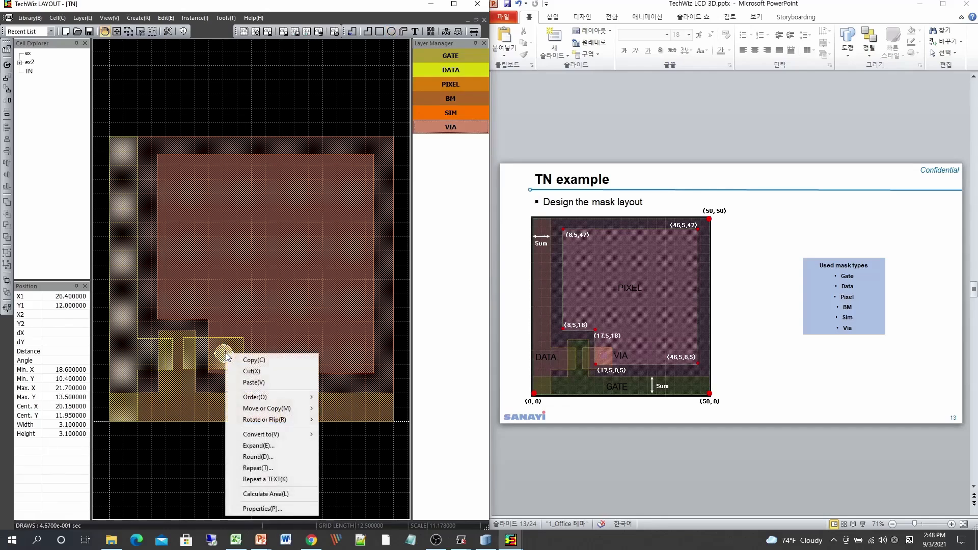
click(273, 505)
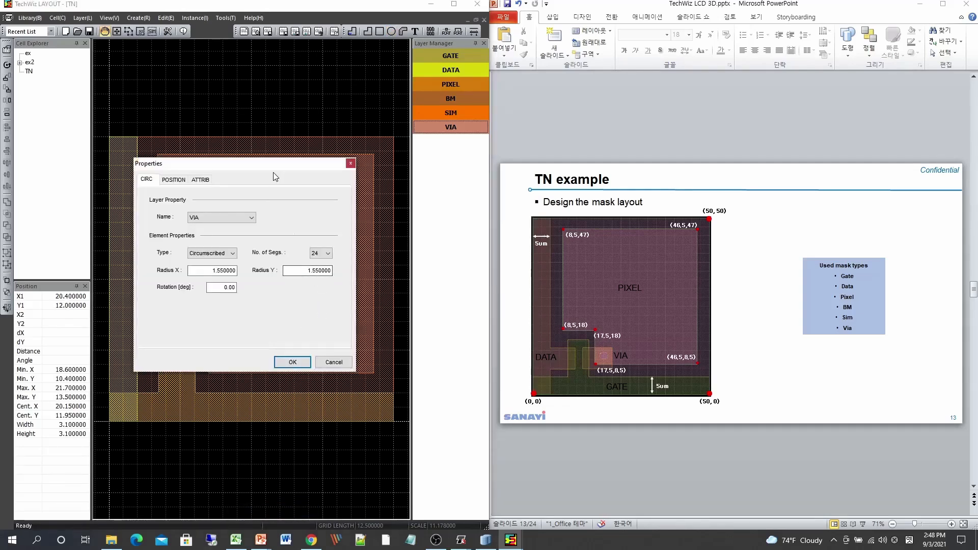
drag(275, 164, 273, 134)
click(321, 224)
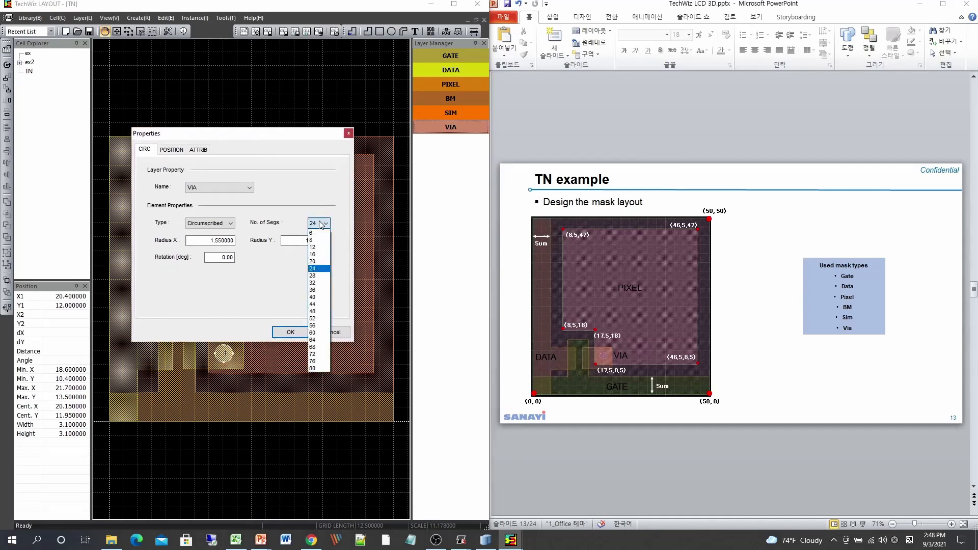
click(317, 249)
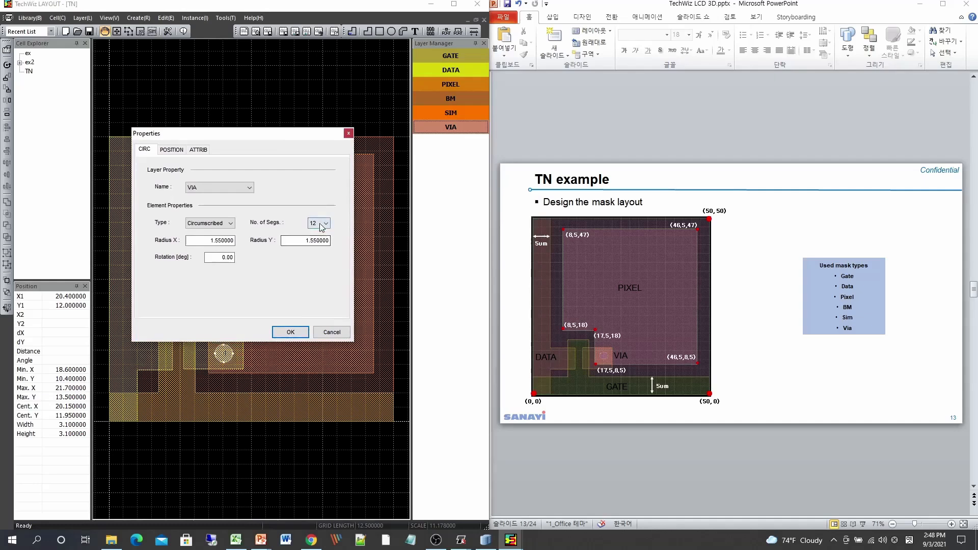
click(290, 332)
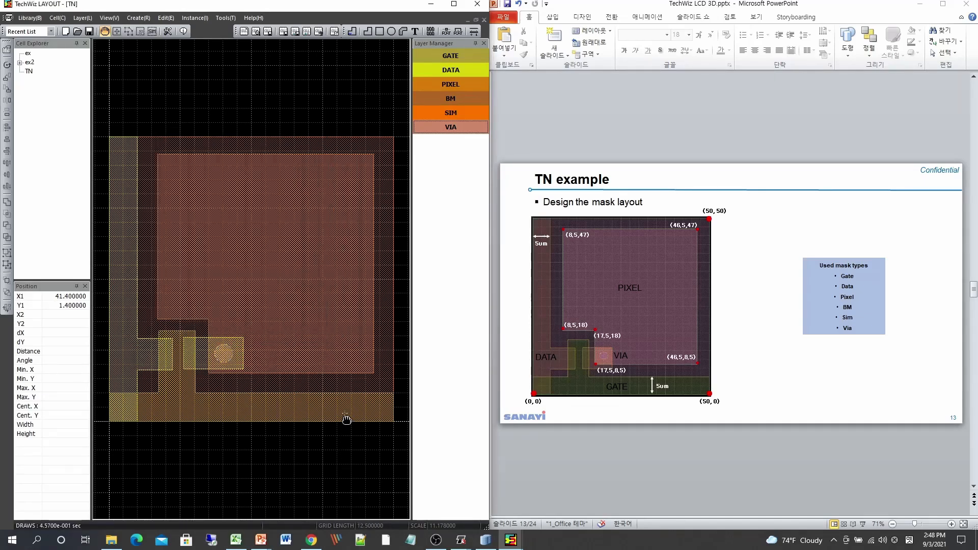
Hide the GATE, DATA and VIA layers and make BM the active layer
click(461, 100)
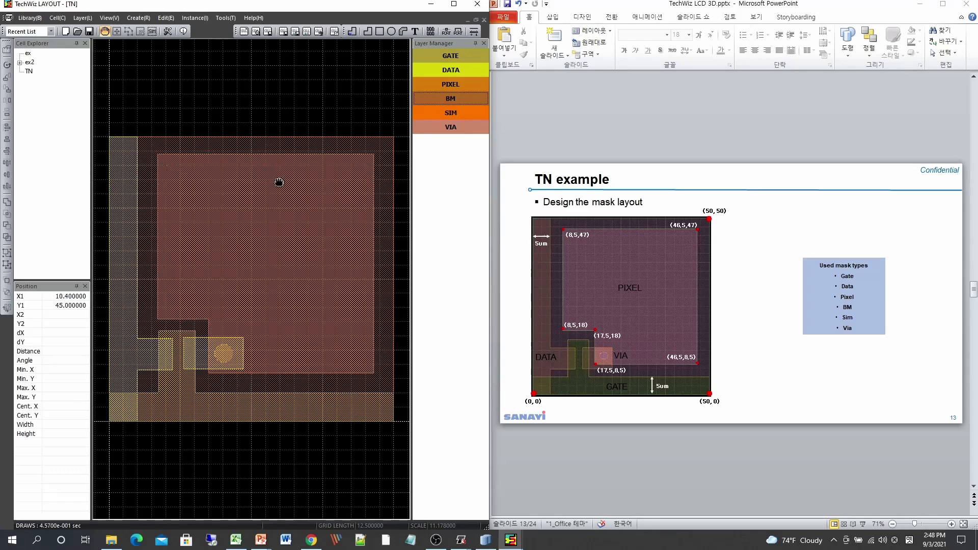
click(456, 57)
click(455, 70)
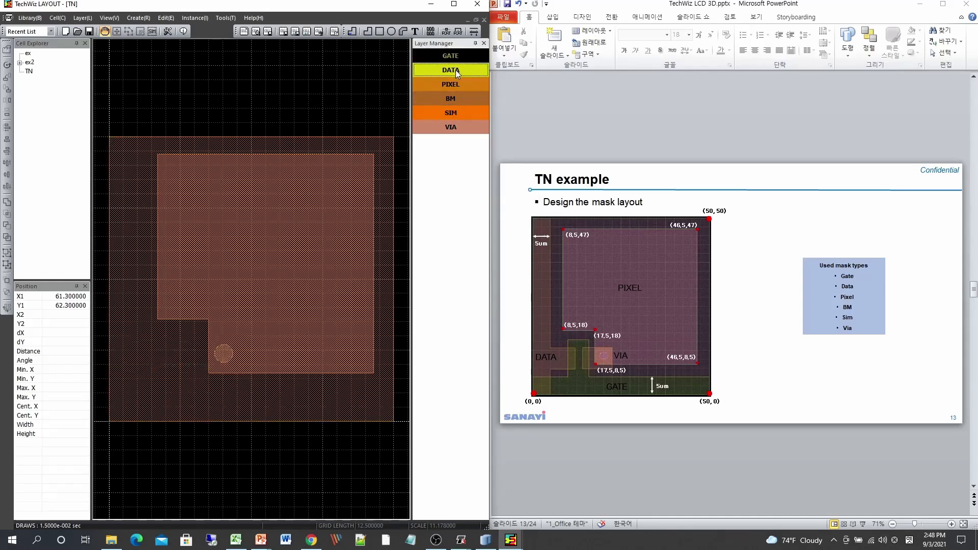
click(463, 126)
click(459, 102)
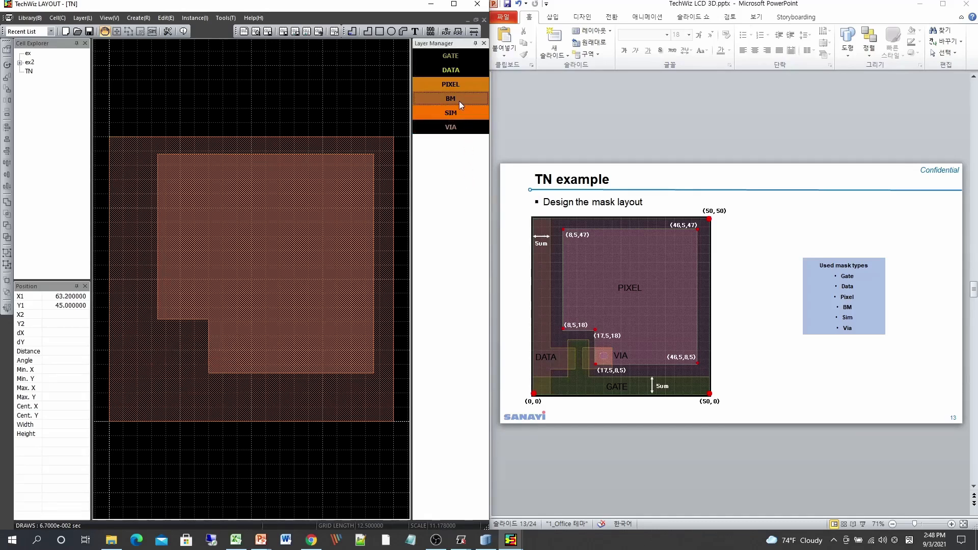
Draw a BM layer rectangle covering the whole SIM area, from (0, 50) to (50, 0)
click(380, 31)
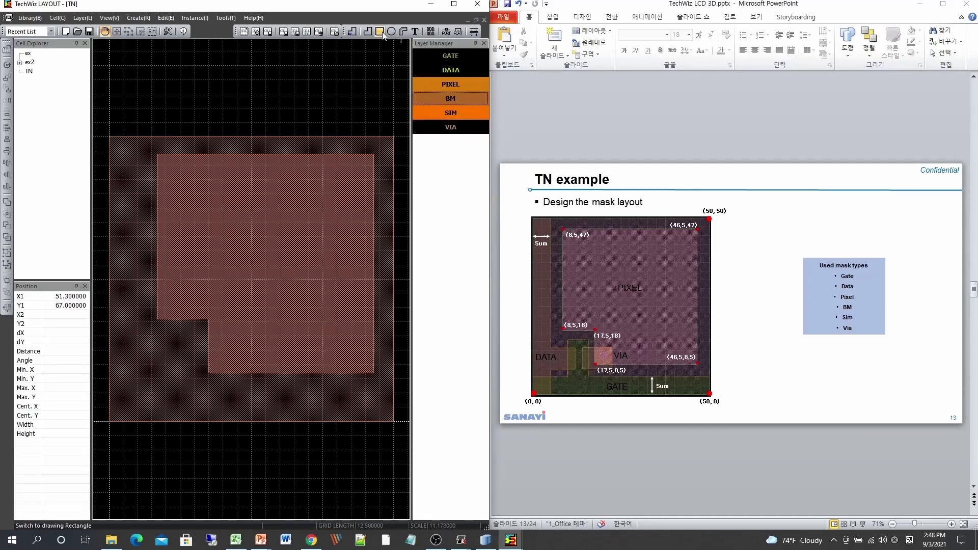
click(109, 138)
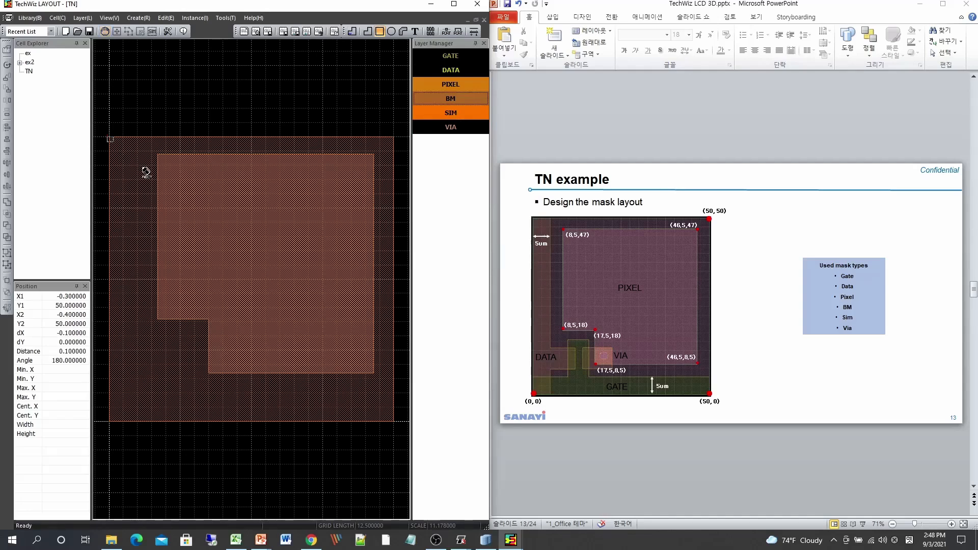
click(295, 334)
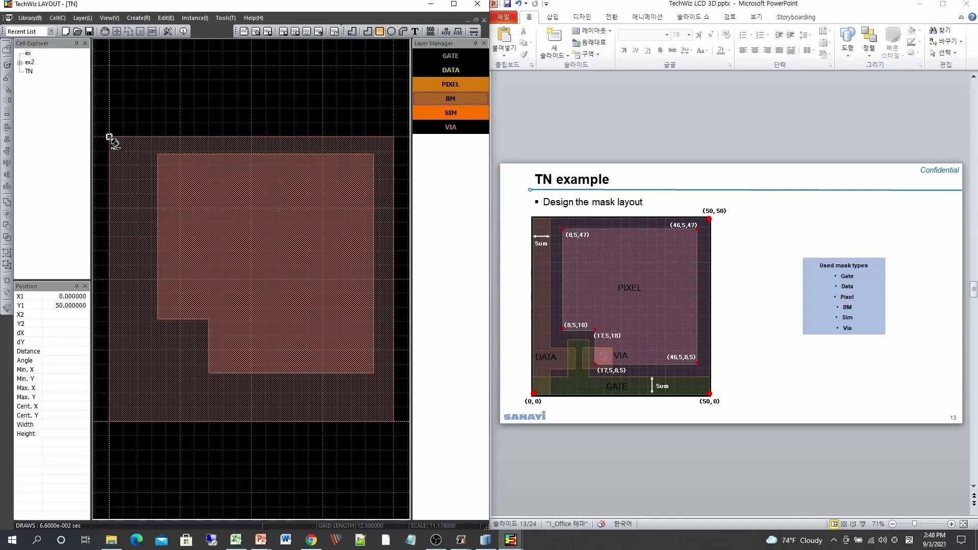
click(109, 137)
click(393, 422)
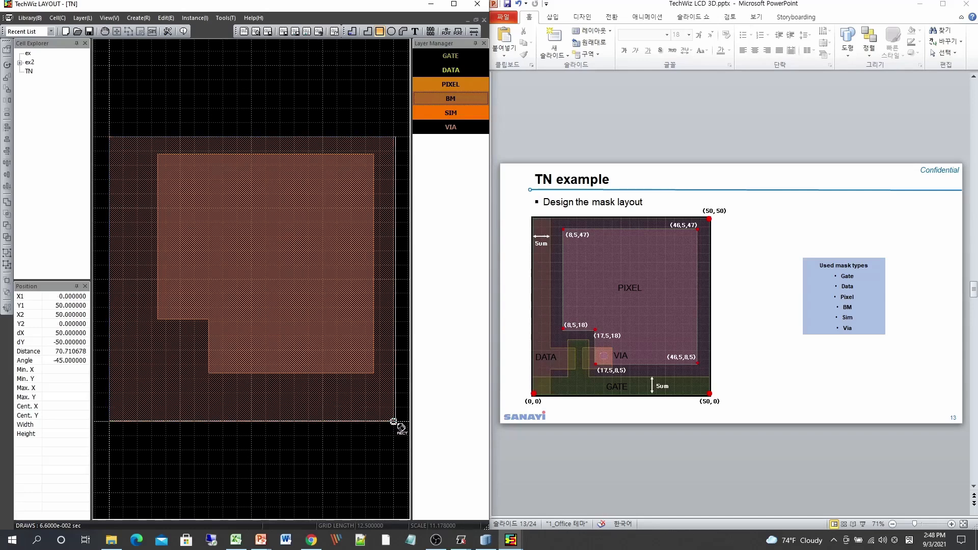
Hide the SIM layer and send the BM rectangle to the back, behind the PIXEL shape
click(387, 470)
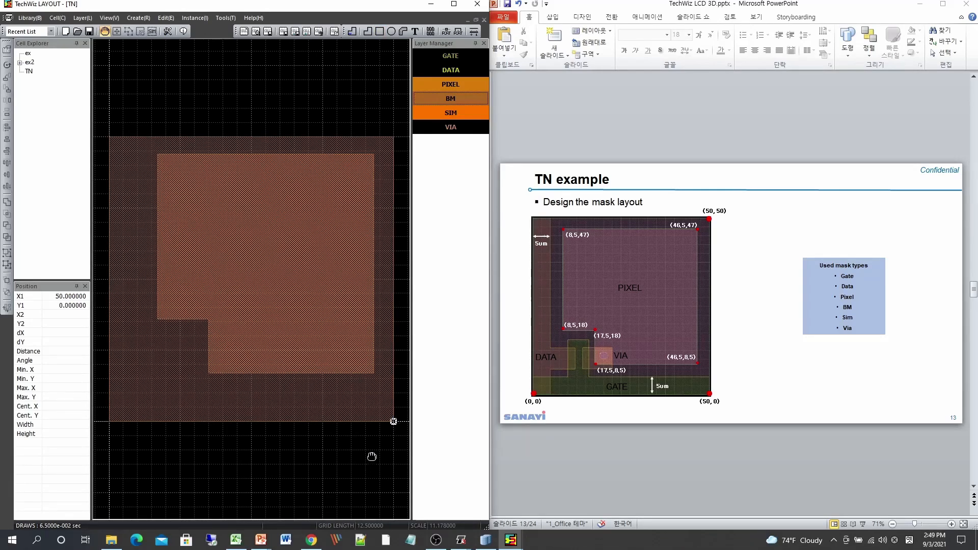
click(447, 113)
click(201, 402)
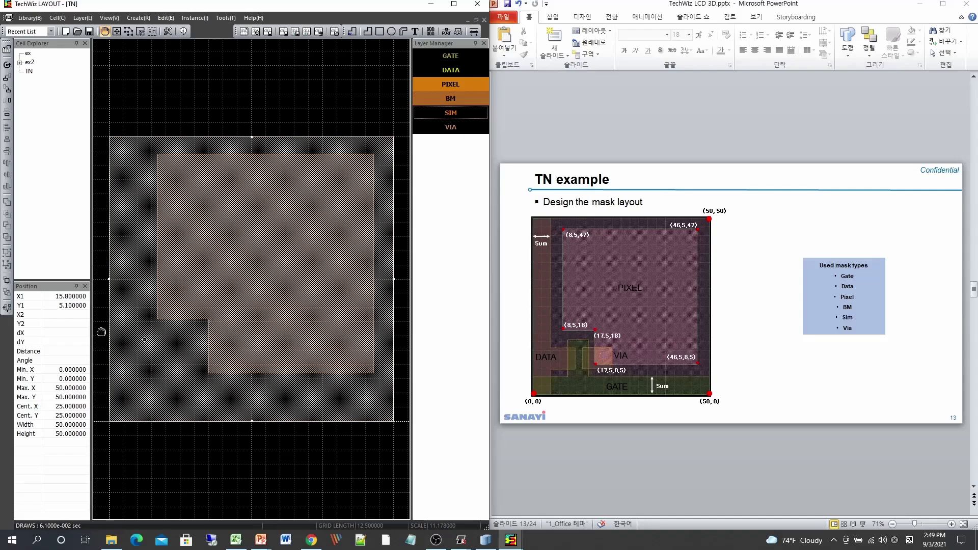
click(7, 240)
right_click(163, 396)
mouse_move(239, 271)
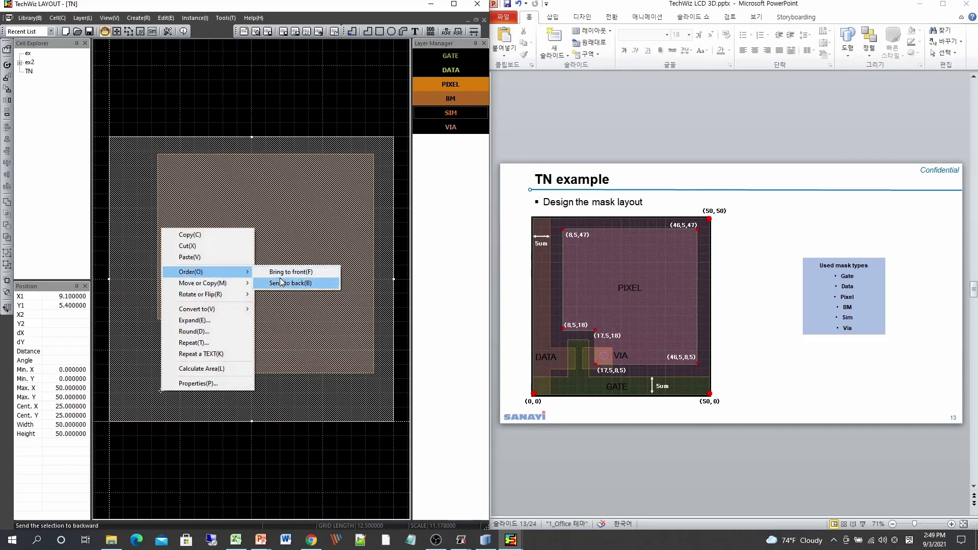
click(281, 282)
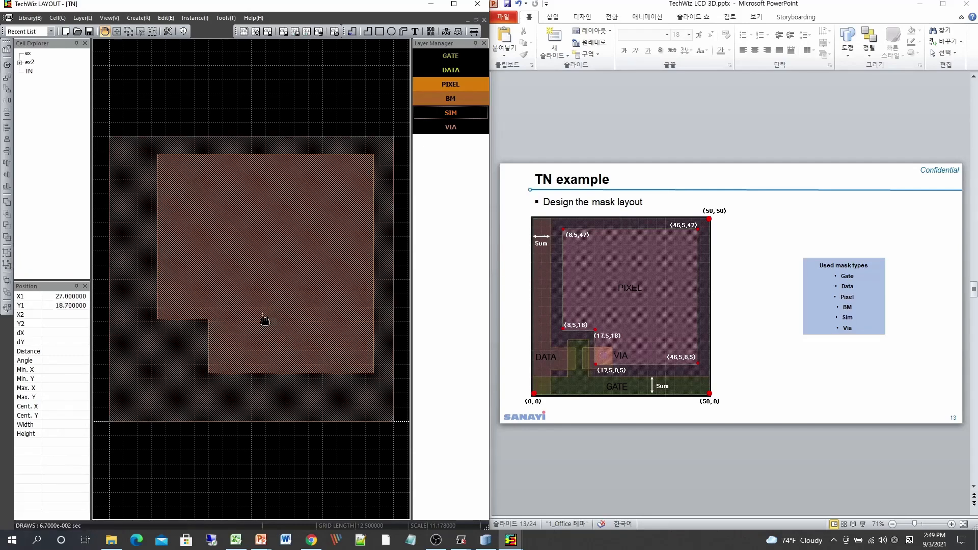
Subtract the PIXEL shape from the BM rectangle to cut a pixel-shaped opening, keeping the PIXEL shape
click(245, 351)
shift+click(174, 381)
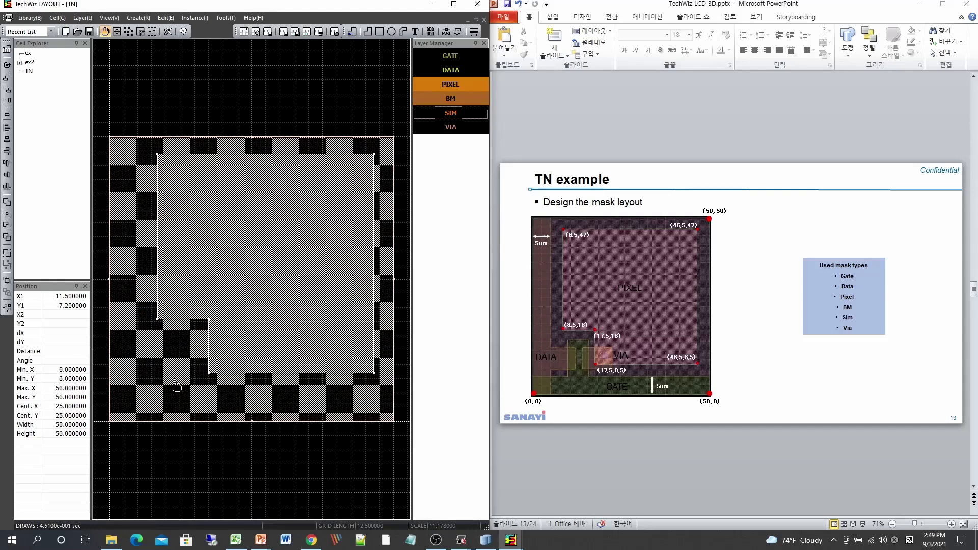
click(7, 237)
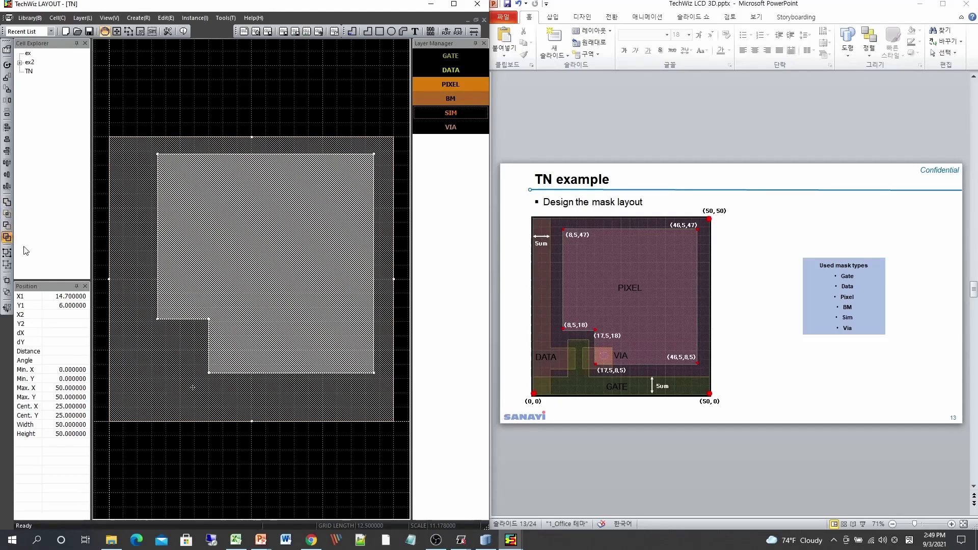
click(232, 461)
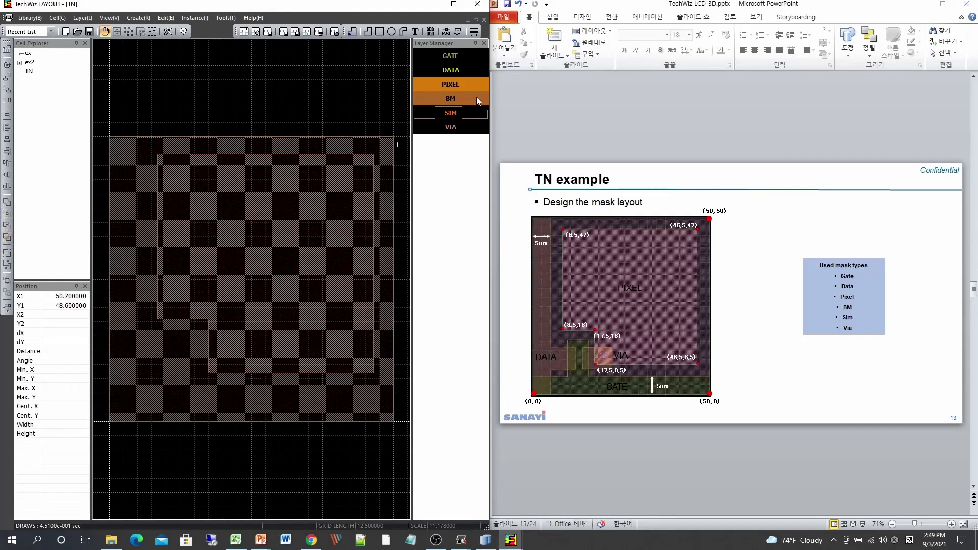
Toggle the visibility of the PIXEL and BM layers to examine the opening cut in the BM shape
click(474, 82)
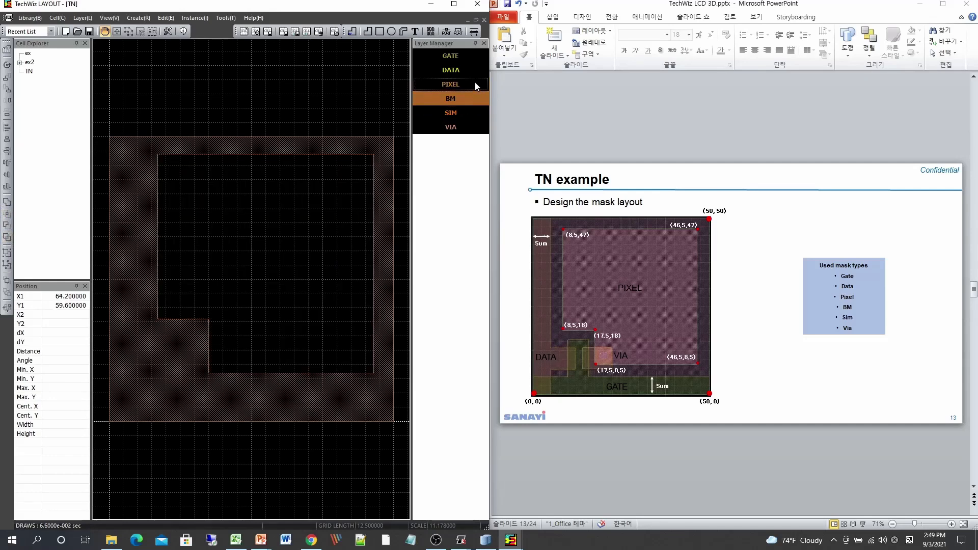
click(475, 83)
click(474, 83)
click(475, 84)
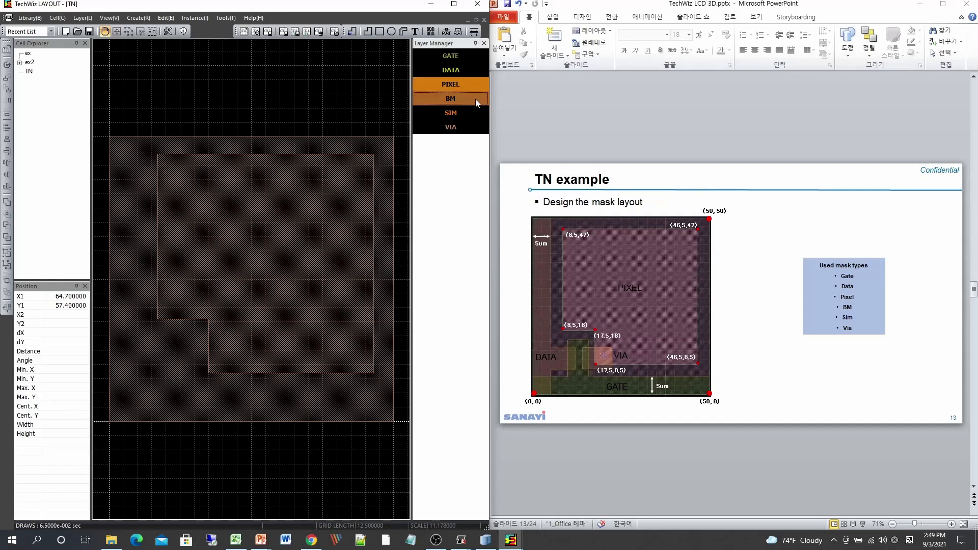
click(475, 99)
click(475, 82)
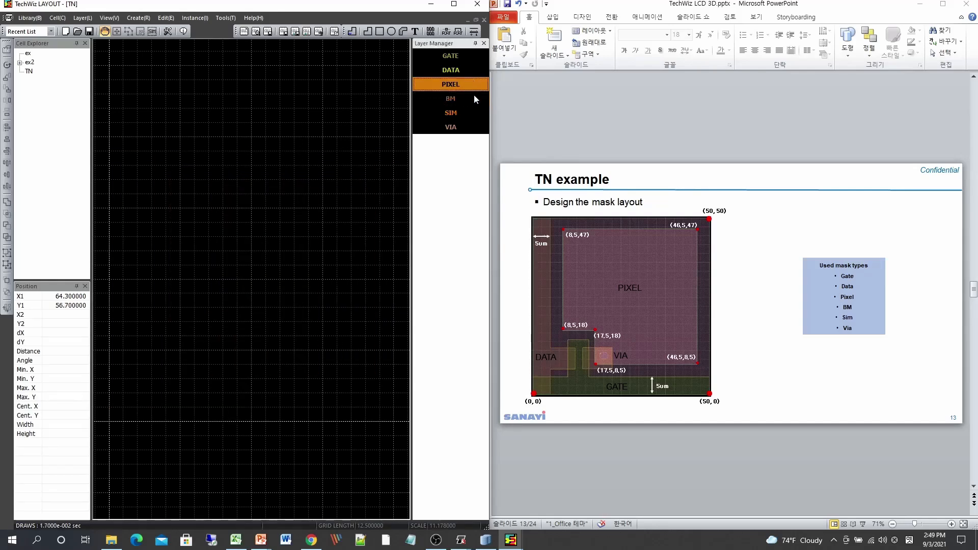
click(473, 97)
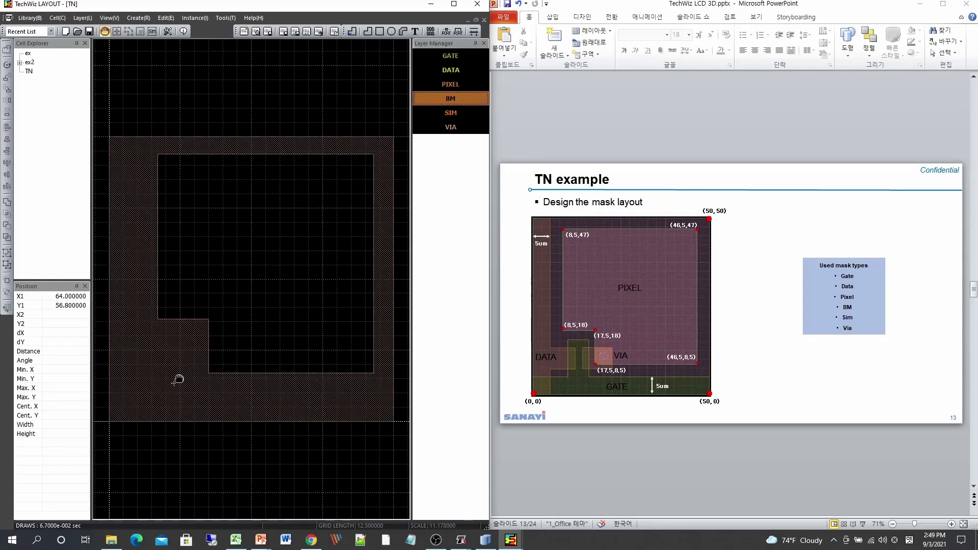
click(462, 99)
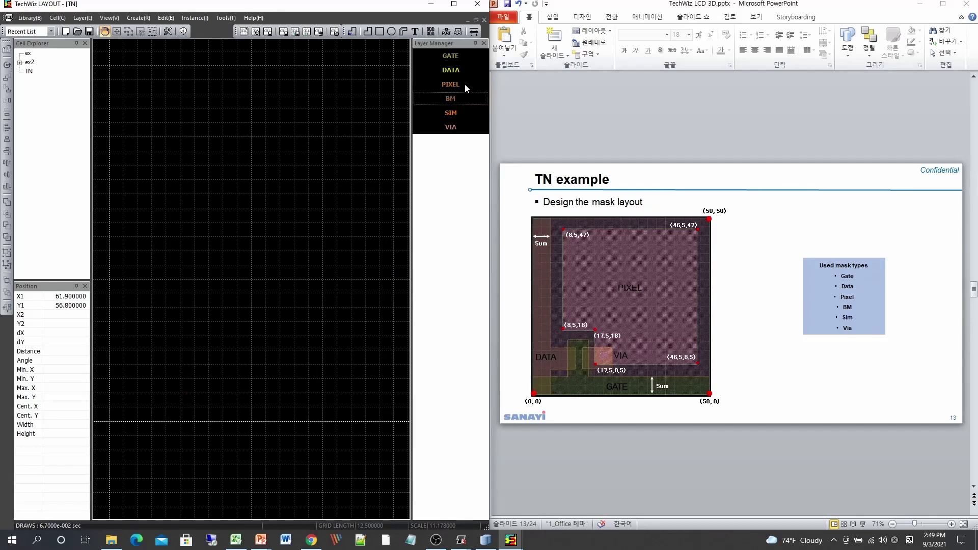
Show the GATE, DATA, PIXEL, VIA, BM and SIM layers together to display the full TN mask layout
click(460, 58)
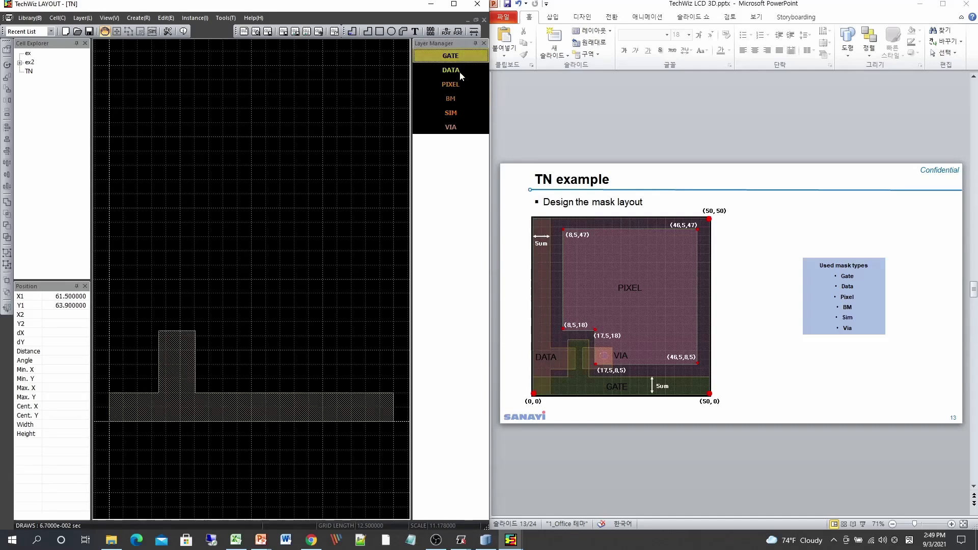
click(460, 71)
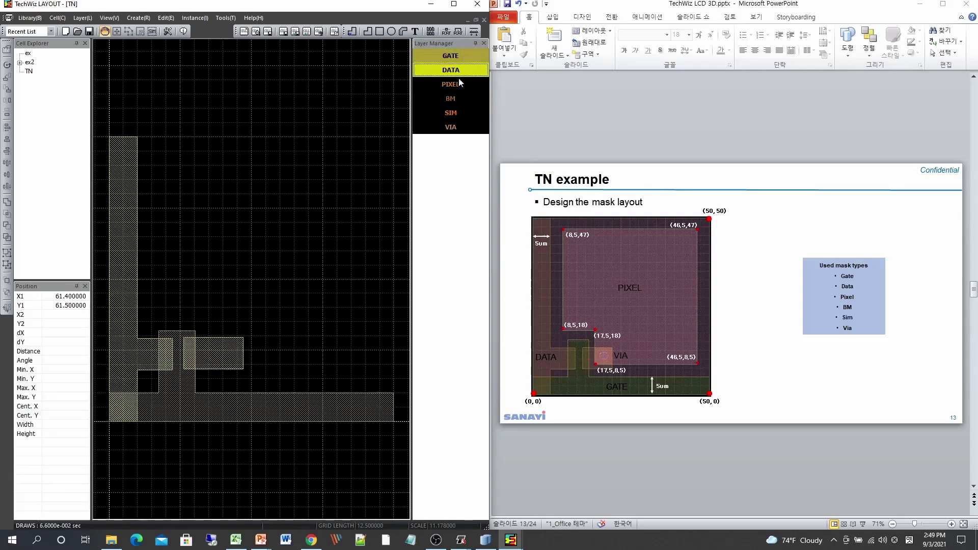
click(457, 85)
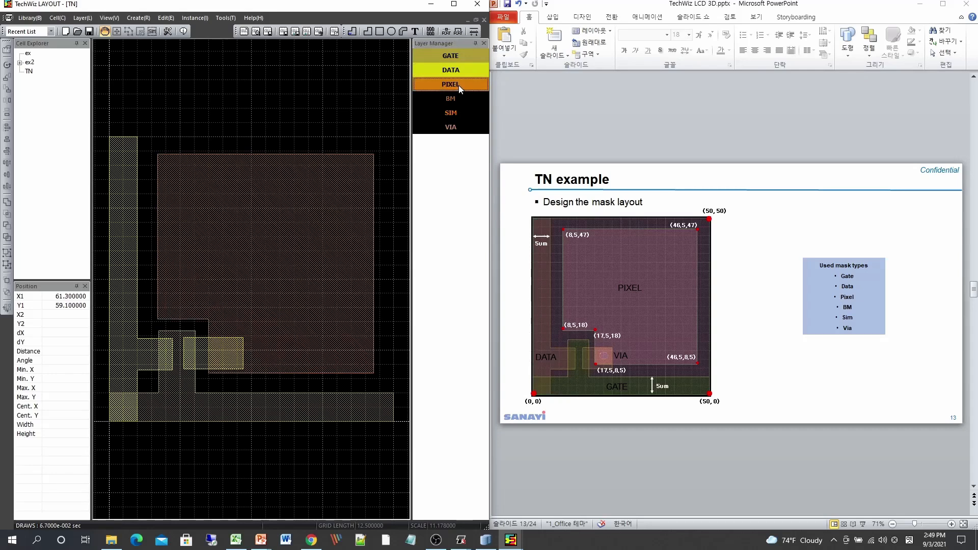
click(460, 127)
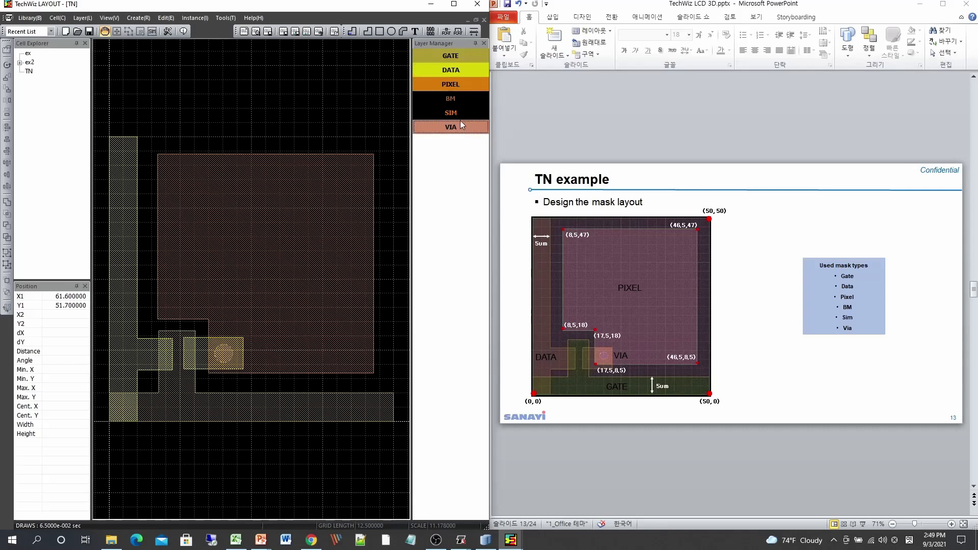
click(457, 99)
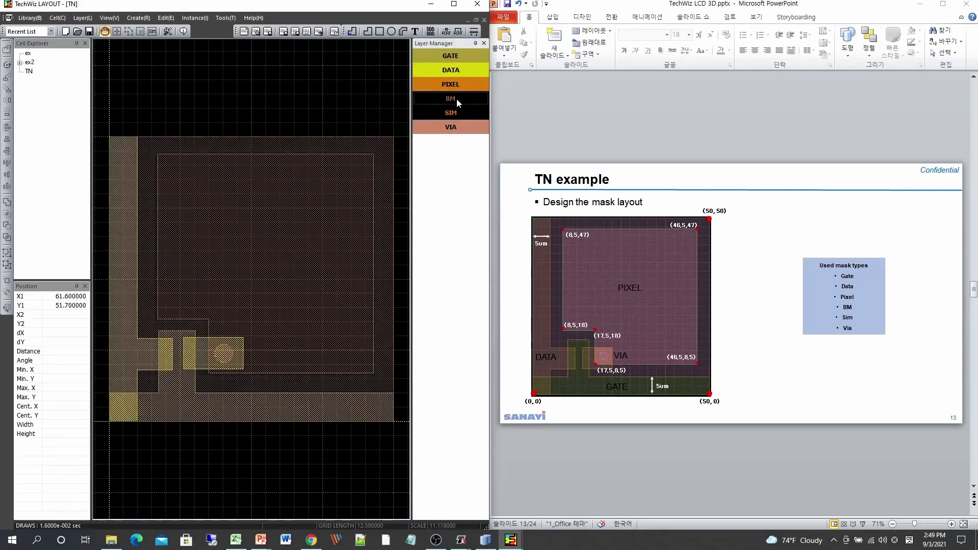
click(456, 112)
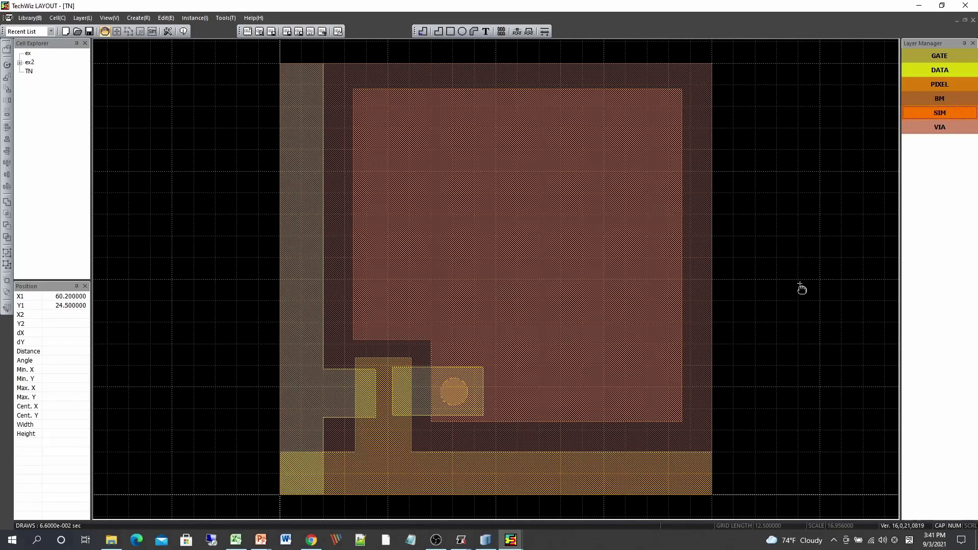
Hide every layer except DATA, PIXEL and VIA
click(927, 71)
right_click(924, 70)
mouse_move(909, 173)
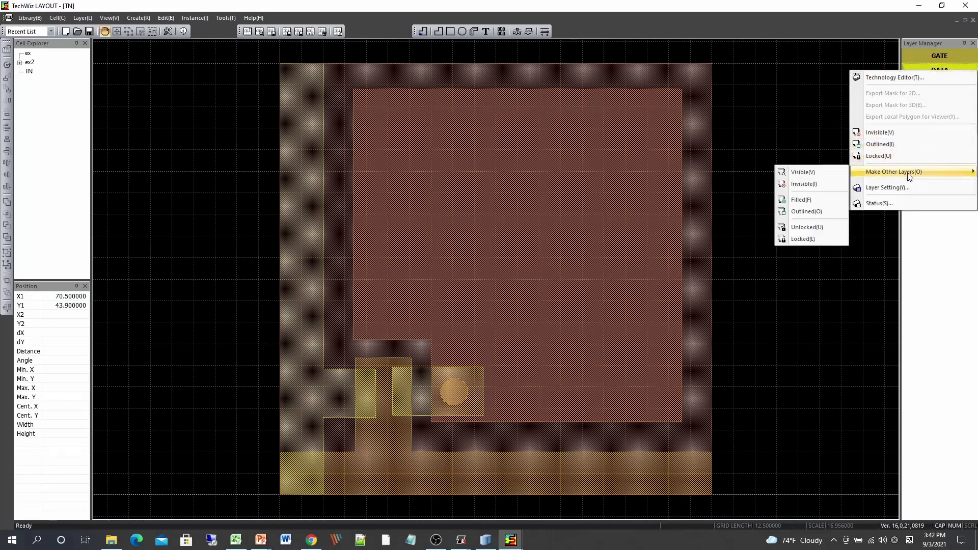
click(806, 184)
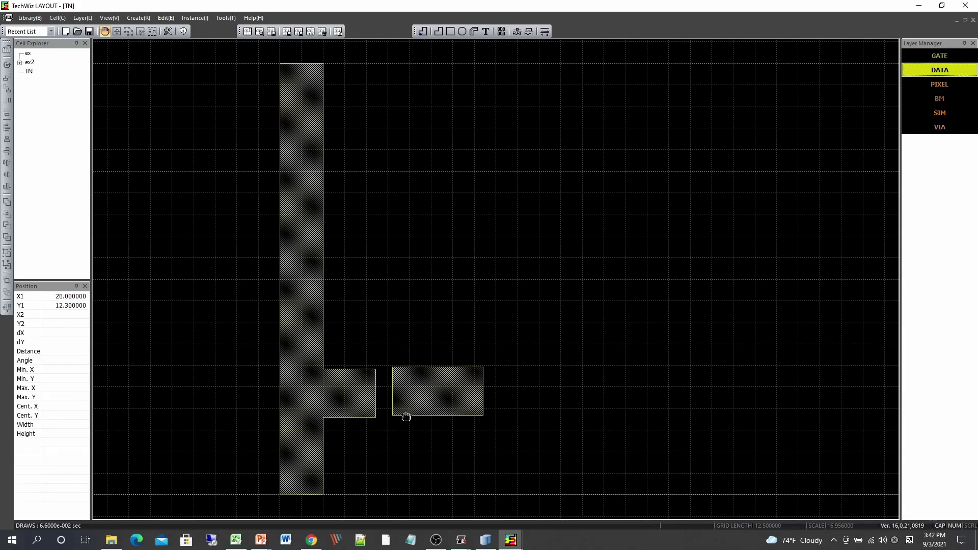
click(936, 86)
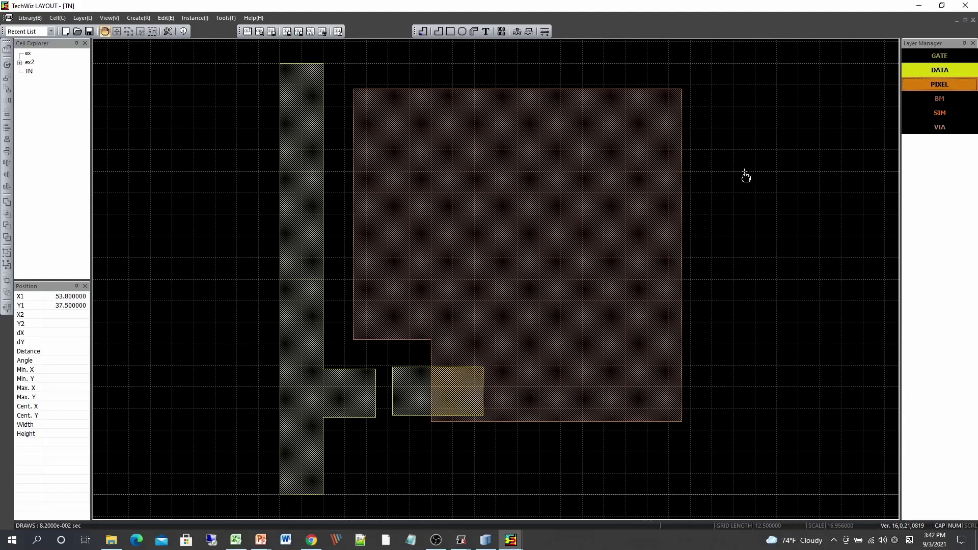
click(948, 130)
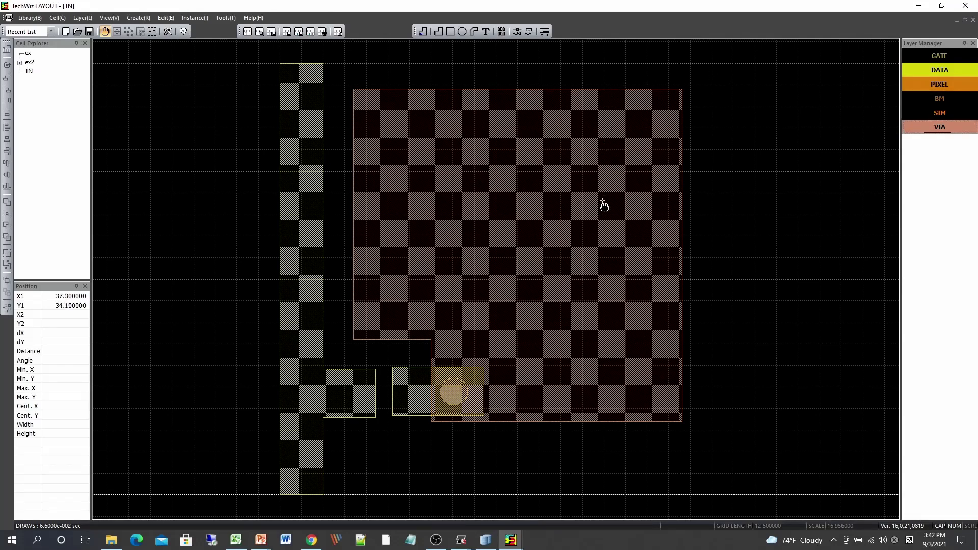
Set the electrode name of the separate DATA rectangle under the VIA circle to PIXEL, leaving its layer as DATA
click(414, 402)
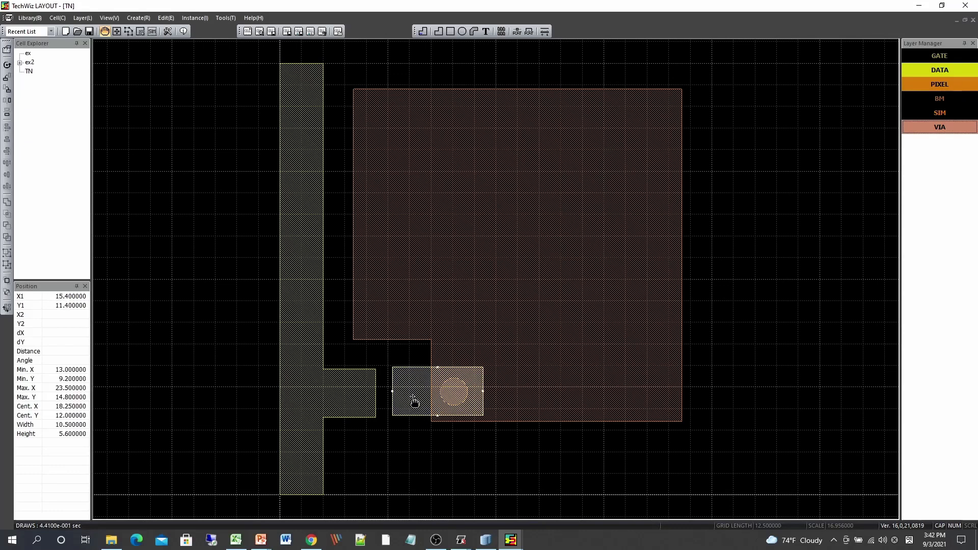
right_click(414, 403)
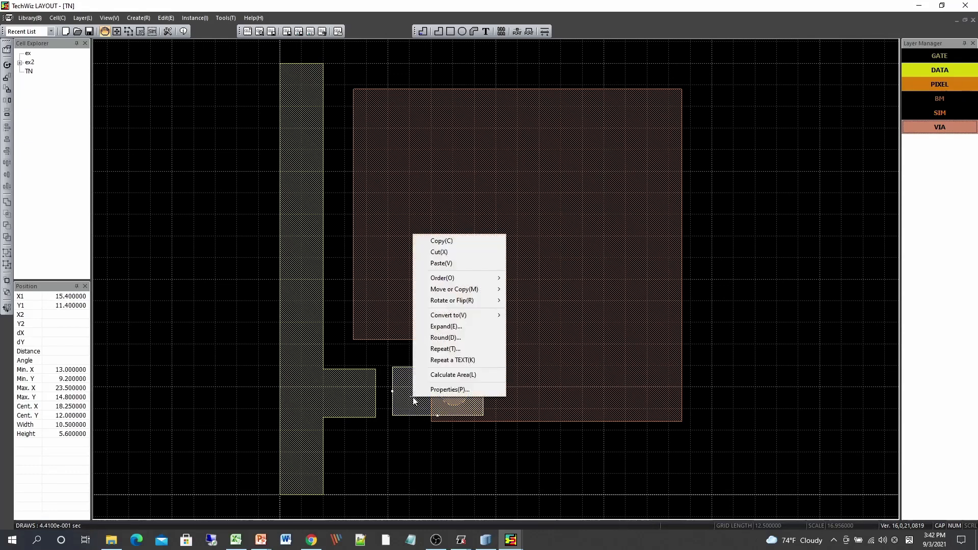
click(440, 391)
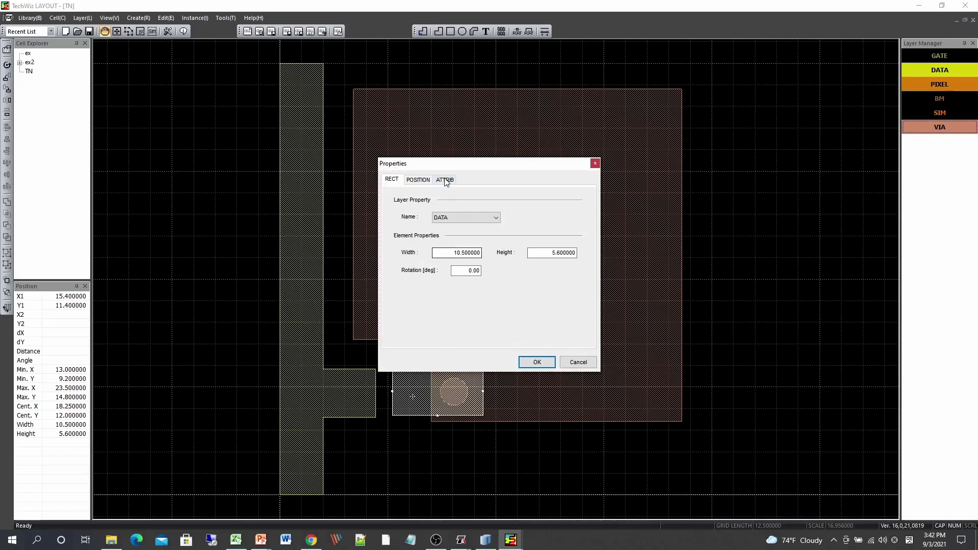
click(444, 181)
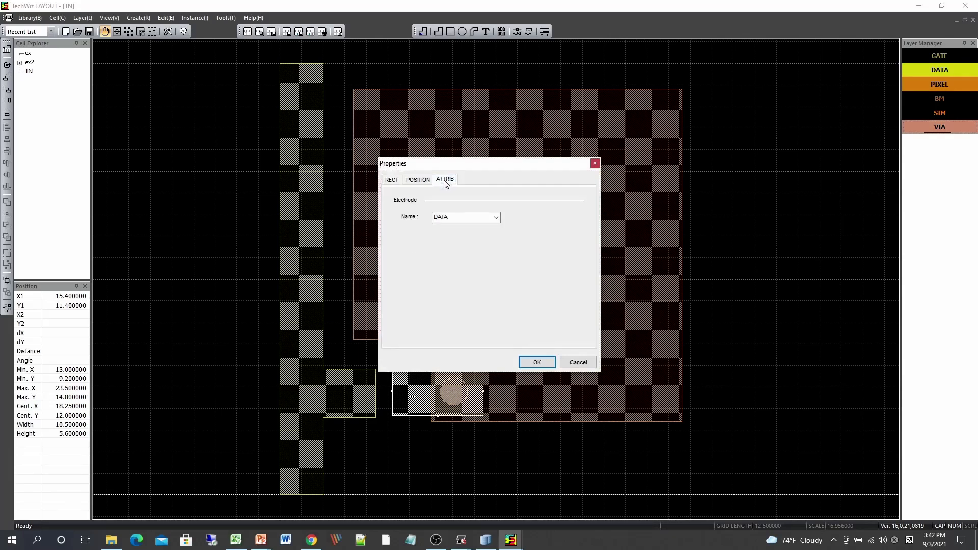
click(496, 218)
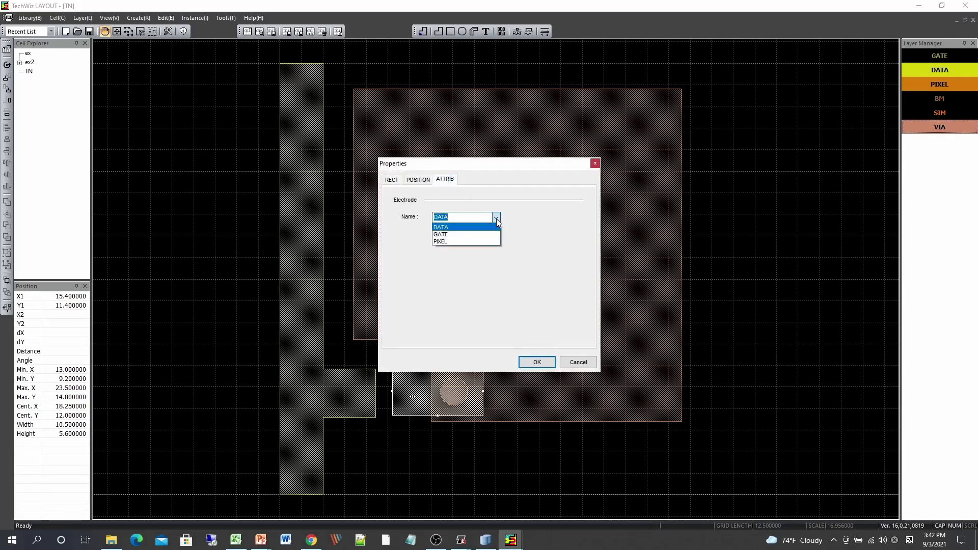
click(478, 241)
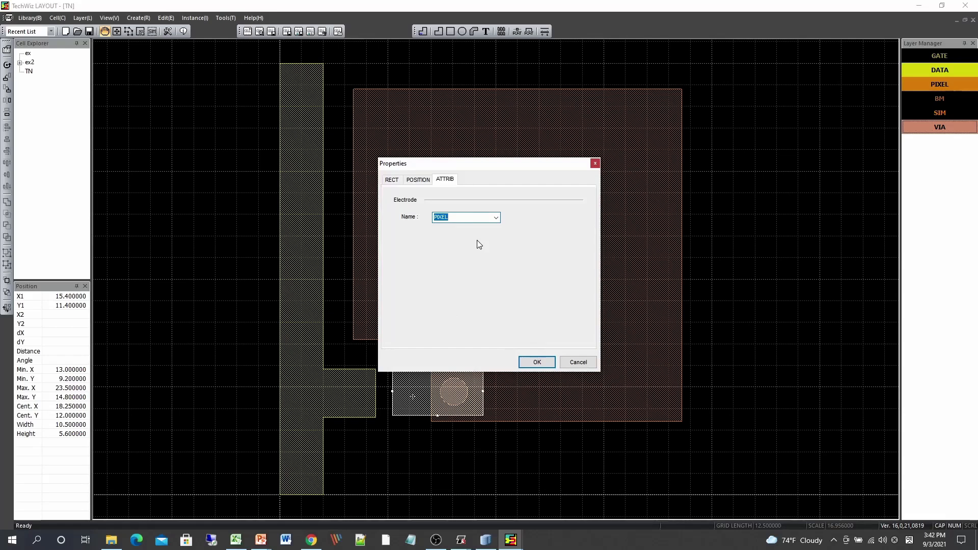
click(396, 181)
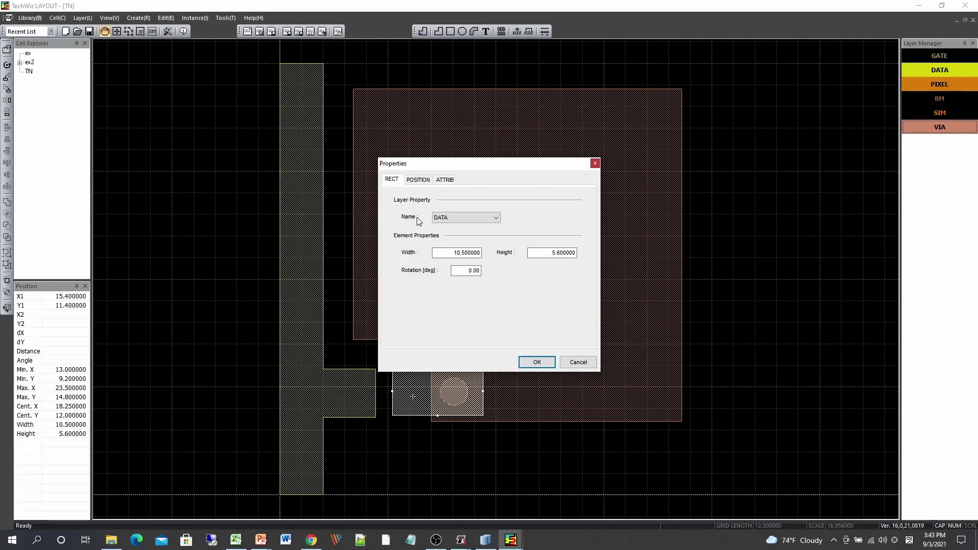
click(446, 217)
click(443, 180)
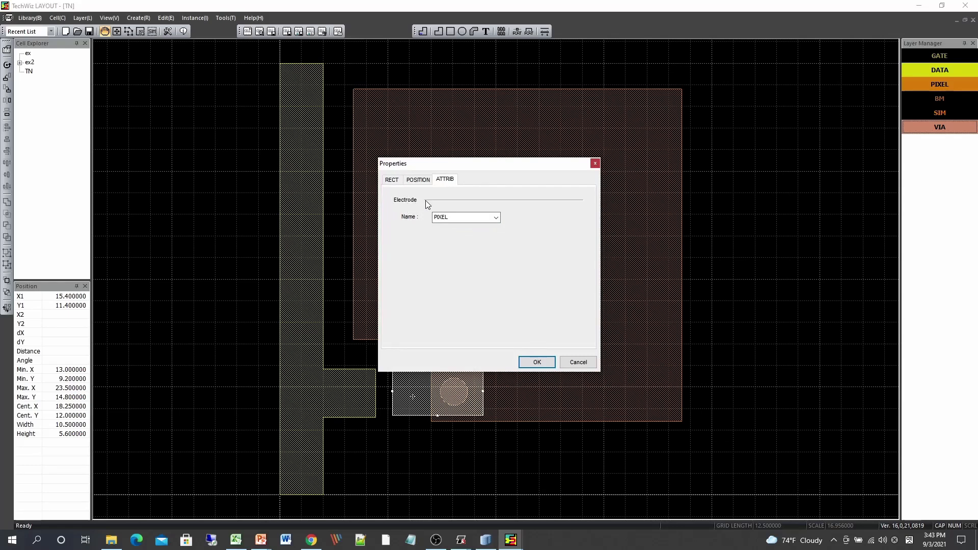
click(530, 363)
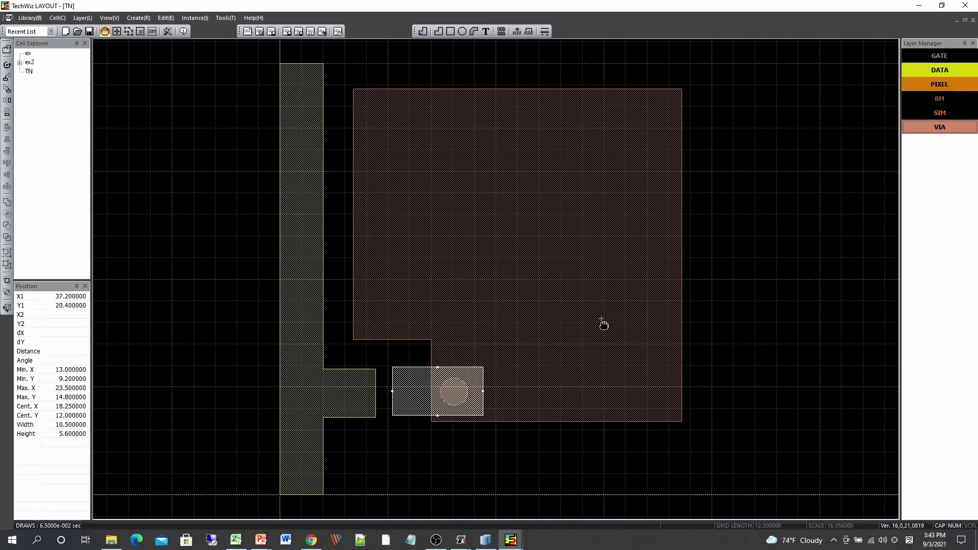